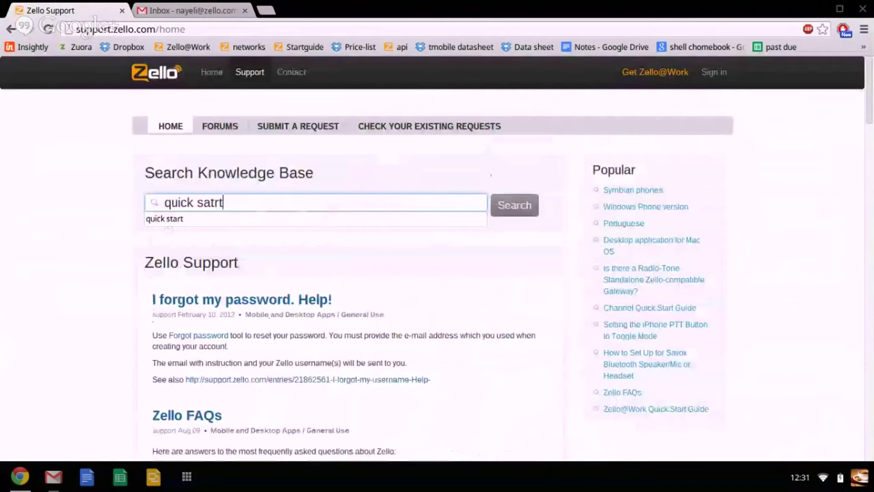
Search the knowledge base for 'quick start' and open the Zello@Work Quick Start Guide.
{"action": "left_click", "coordinate": [165, 218]}
{"action": "left_click", "coordinate": [532, 211]}
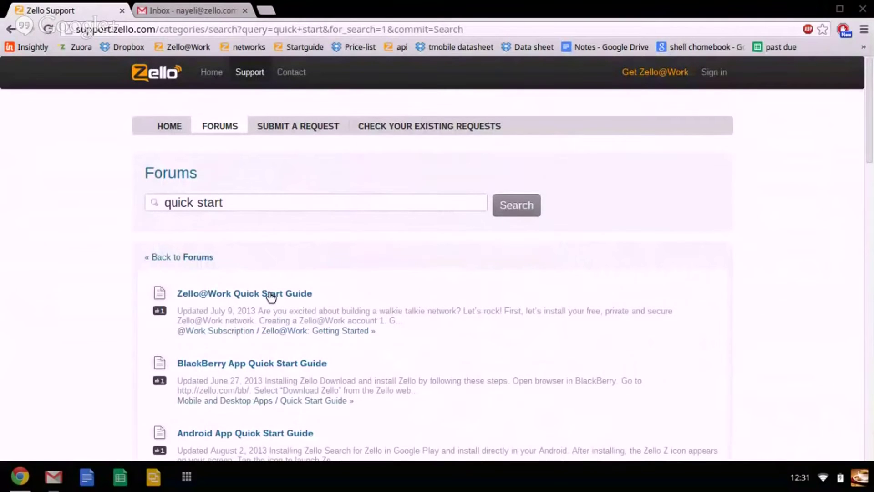
{"action": "left_click", "coordinate": [270, 295]}
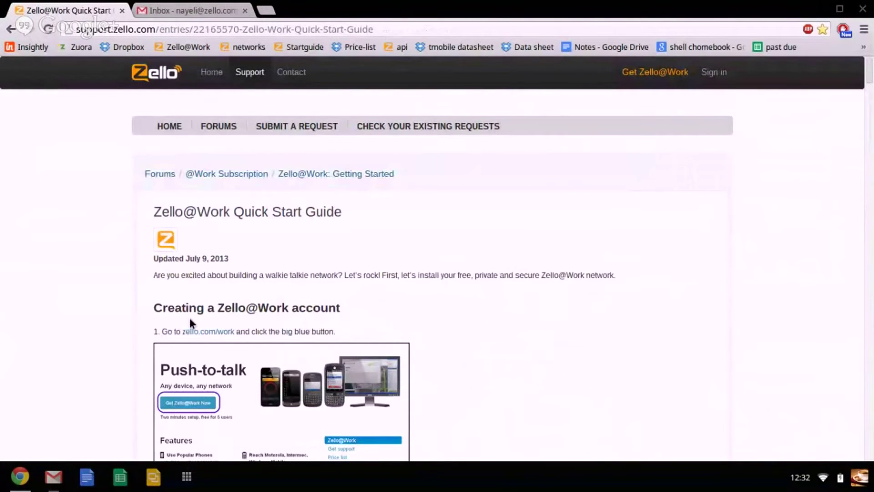
Follow the guide's zello.com/work link to the Zello@Work product page.
{"action": "left_click", "coordinate": [216, 335]}
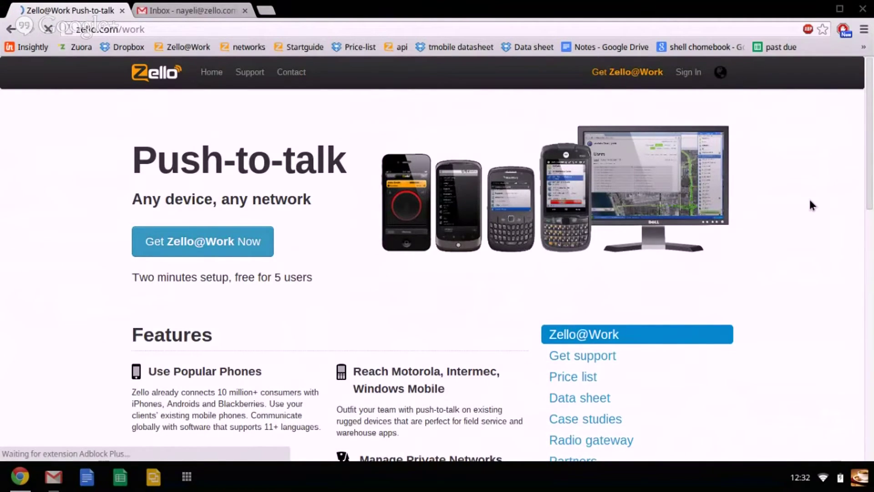
{"action": "scroll", "coordinate": [811, 200], "scroll_direction": "down", "scroll_amount": 3}
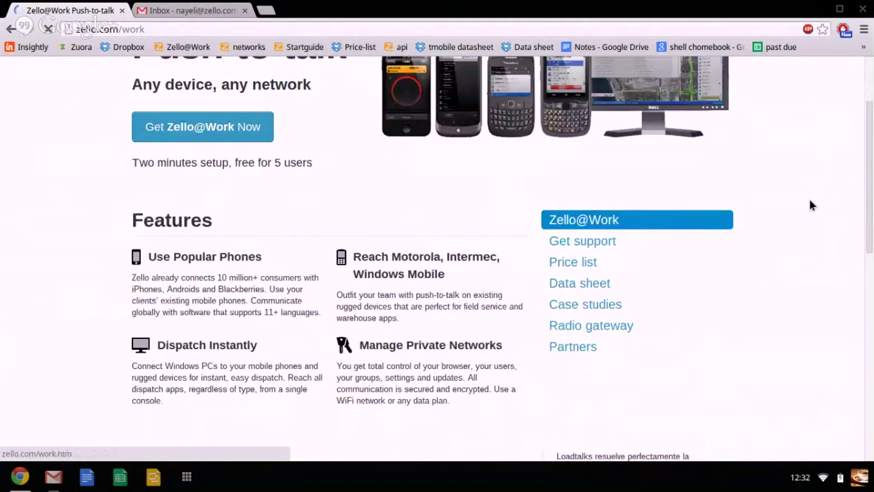
{"action": "scroll", "coordinate": [810, 200], "scroll_direction": "down", "scroll_amount": 1}
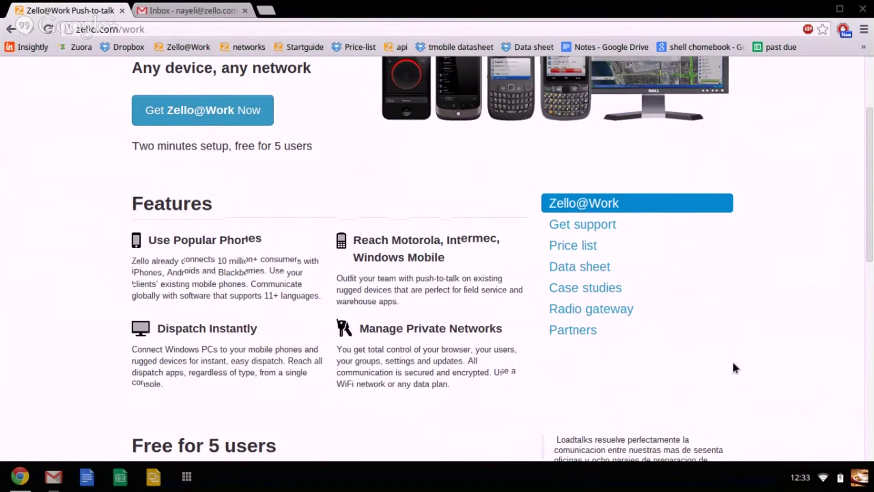
{"action": "scroll", "coordinate": [733, 364], "scroll_direction": "up", "scroll_amount": 3}
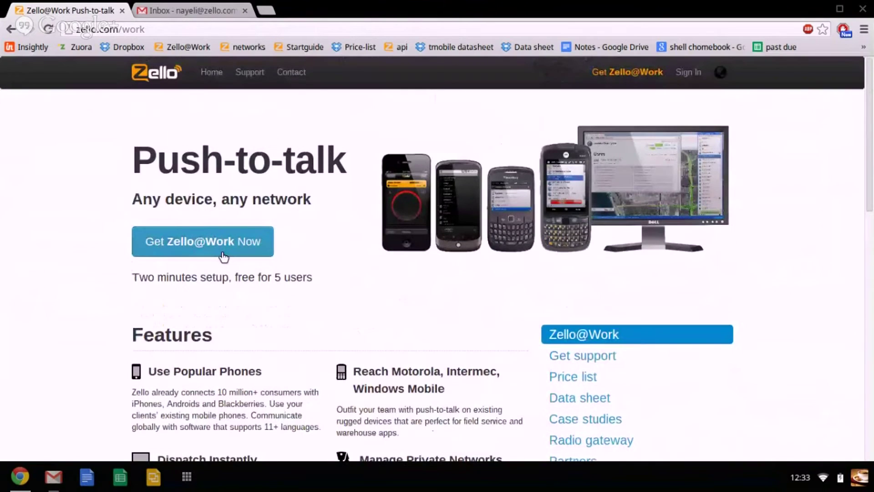
Open the Zello@Work sign-up form and enter 'zellotutorial' as the private network name.
{"action": "left_click", "coordinate": [223, 255]}
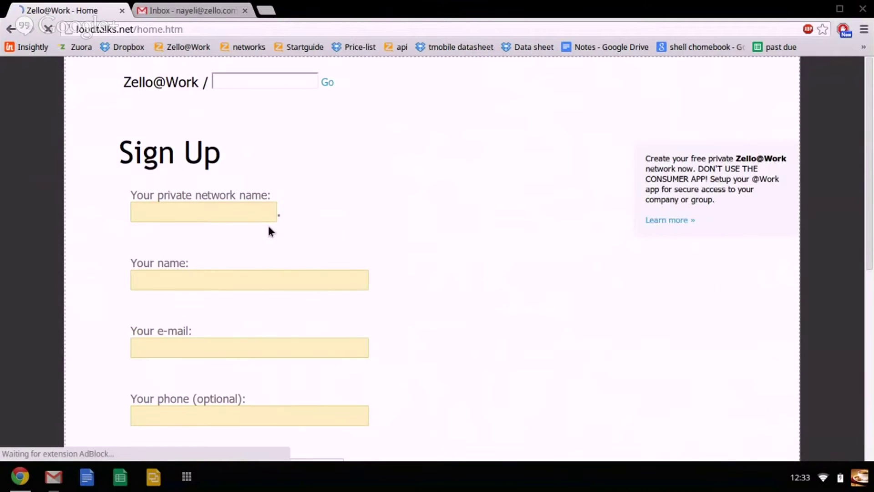
{"action": "left_click", "coordinate": [235, 212]}
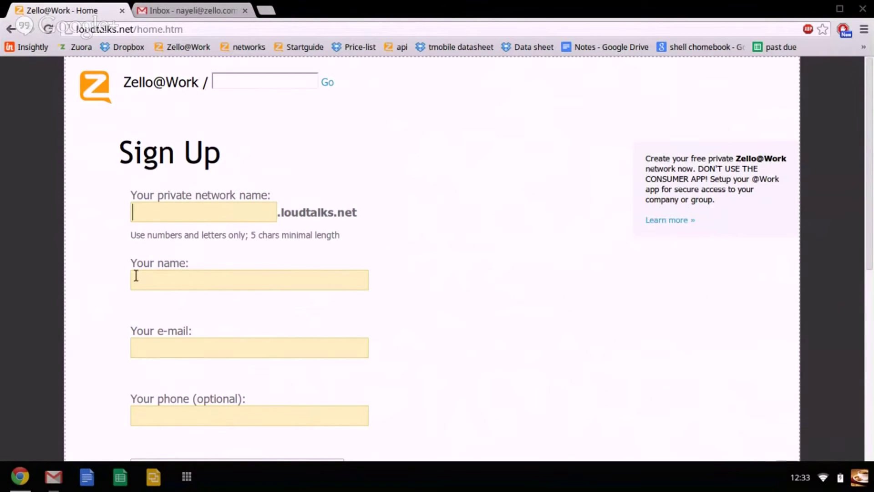
{"action": "scroll", "coordinate": [474, 206], "scroll_direction": "down", "scroll_amount": 1}
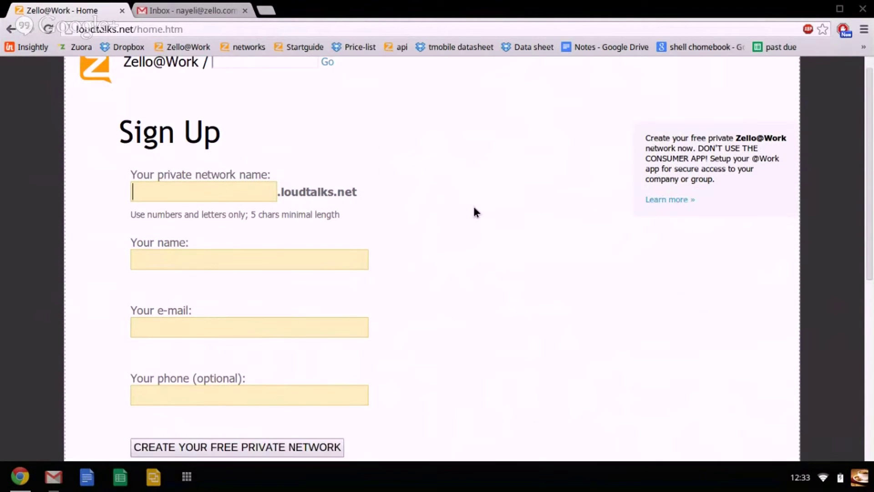
{"action": "scroll", "coordinate": [475, 212], "scroll_direction": "up", "scroll_amount": 1}
{"action": "left_click", "coordinate": [243, 78]}
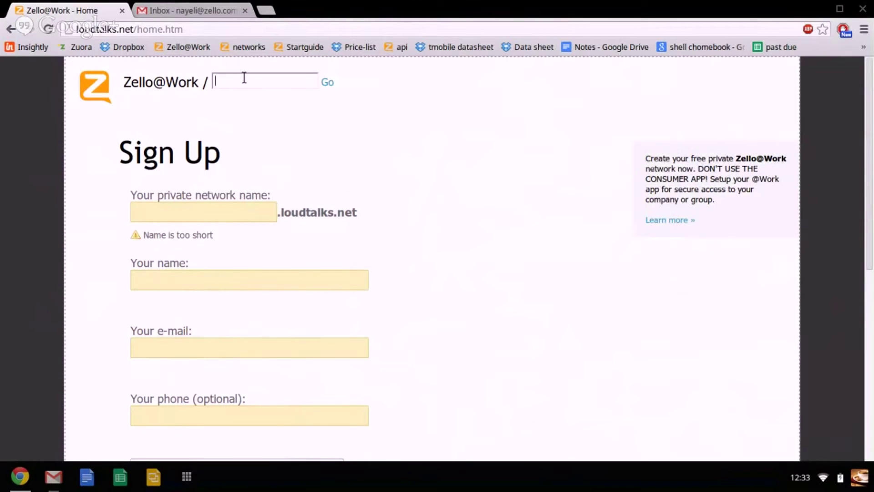
{"action": "left_click", "coordinate": [326, 83]}
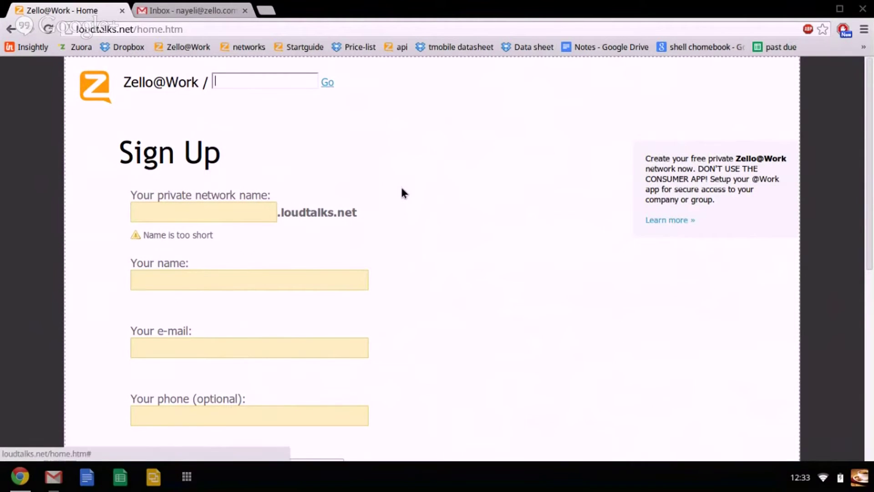
{"action": "scroll", "coordinate": [402, 189], "scroll_direction": "down", "scroll_amount": 1}
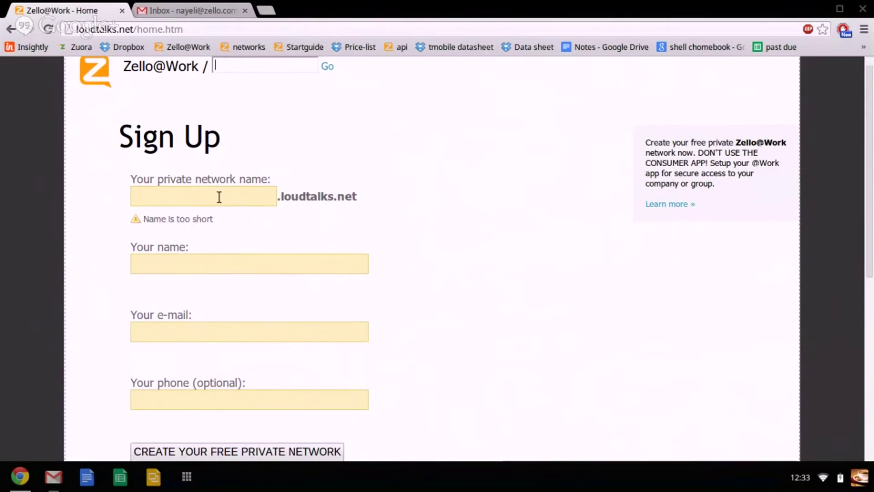
{"action": "left_click", "coordinate": [219, 196]}
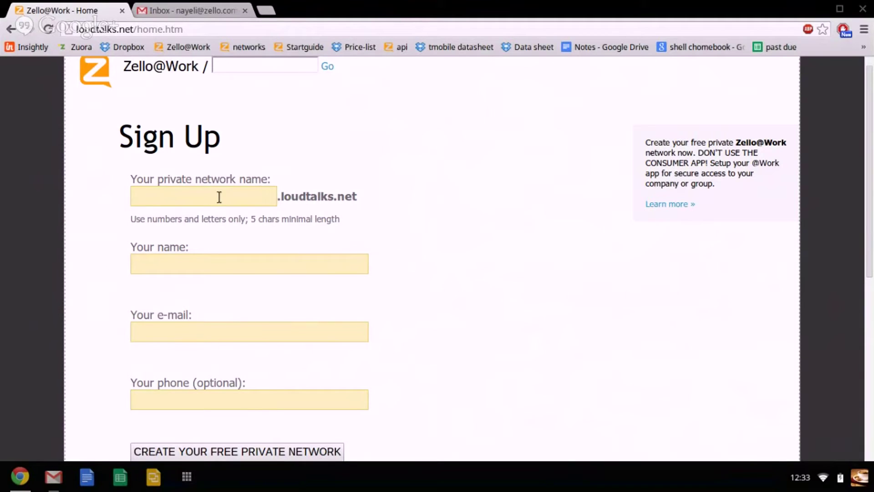
{"action": "type", "text": "zellotutorial"}
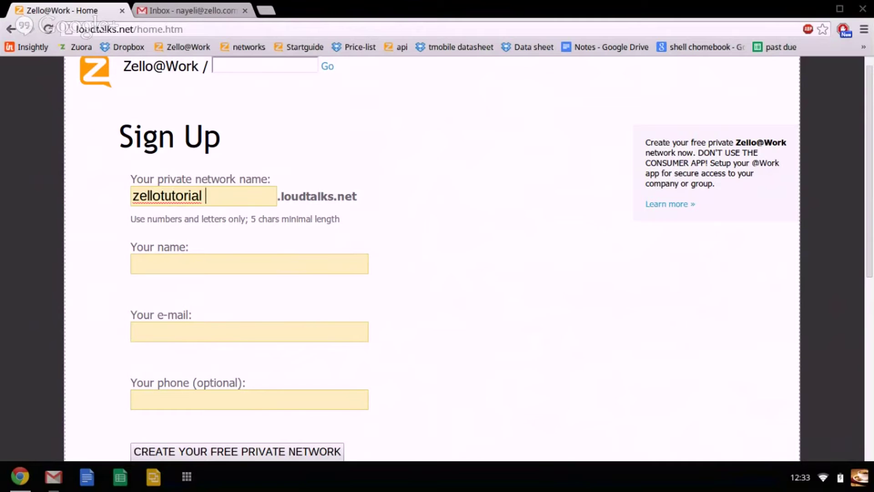
{"action": "left_click", "coordinate": [184, 266]}
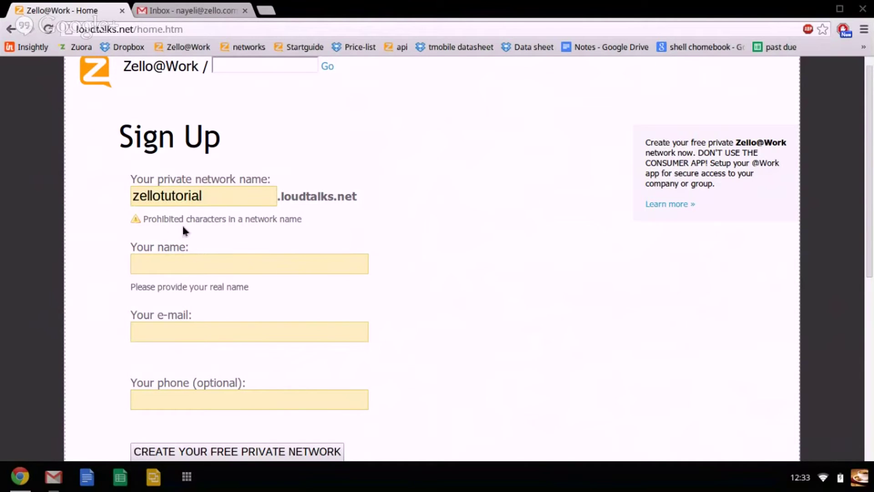
Change the private network name to 'tutorial'.
{"action": "left_click", "coordinate": [206, 197]}
{"action": "left_click_drag", "start_coordinate": [206, 196], "coordinate": [108, 198]}
{"action": "key", "text": "BackSpace"}
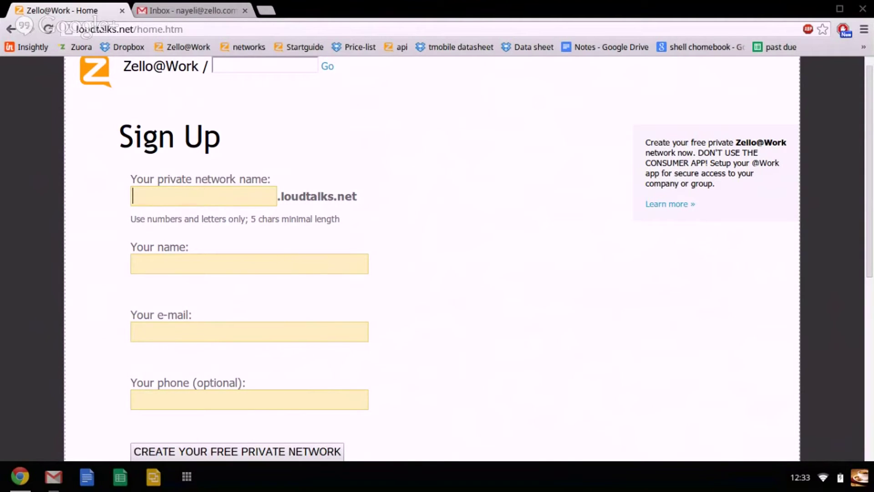
{"action": "type", "text": "zello"}
{"action": "key", "text": "BackSpace"}
{"action": "type", "text": "tuto"}
{"action": "key", "text": "BackSpace"}
{"action": "key", "text": "BackSpace"}
{"action": "key", "text": "BackSpace"}
{"action": "key", "text": "BackSpace"}
{"action": "key", "text": "BackSpace"}
{"action": "key", "text": "BackSpace"}
{"action": "key", "text": "BackSpace"}
{"action": "key", "text": "BackSpace"}
{"action": "key", "text": "BackSpace"}
{"action": "type", "text": "to"}
{"action": "key", "text": "BackSpace"}
{"action": "type", "text": "utorial"}
{"action": "left_click", "coordinate": [212, 264]}
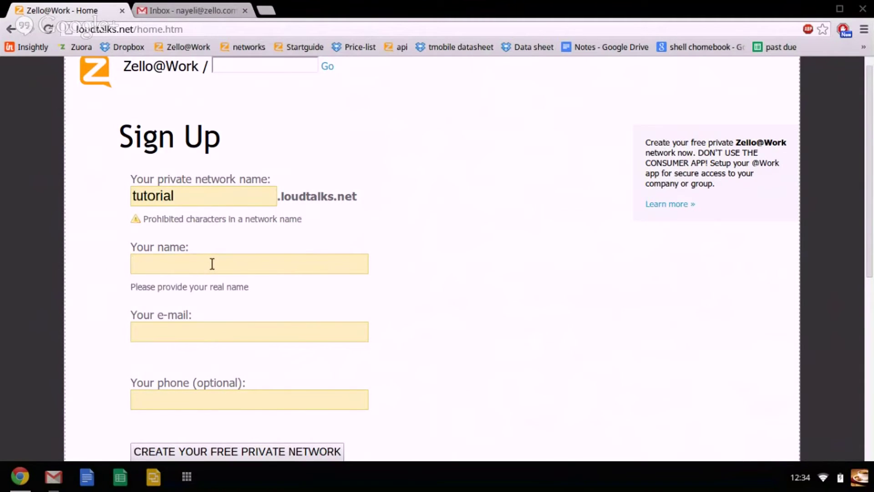
Remove the trailing space after 'tutorial' in the network name.
{"action": "double_click", "coordinate": [182, 197]}
{"action": "left_click", "coordinate": [189, 199]}
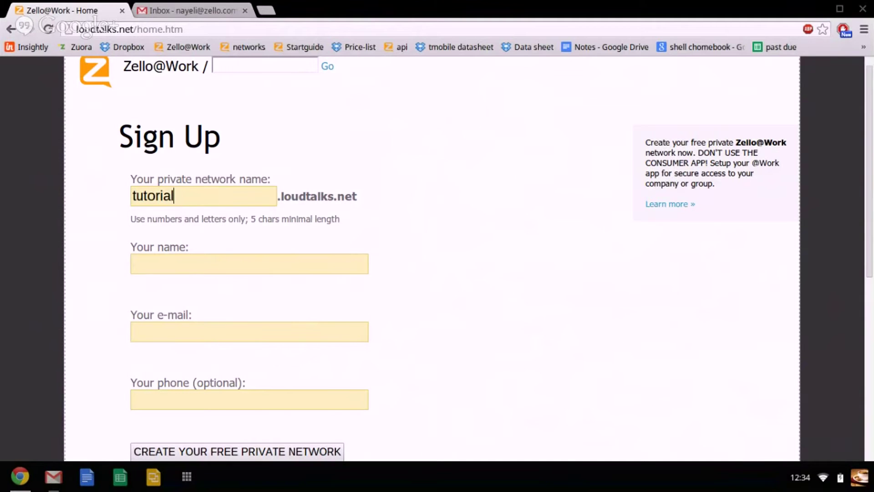
{"action": "key", "text": "BackSpace"}
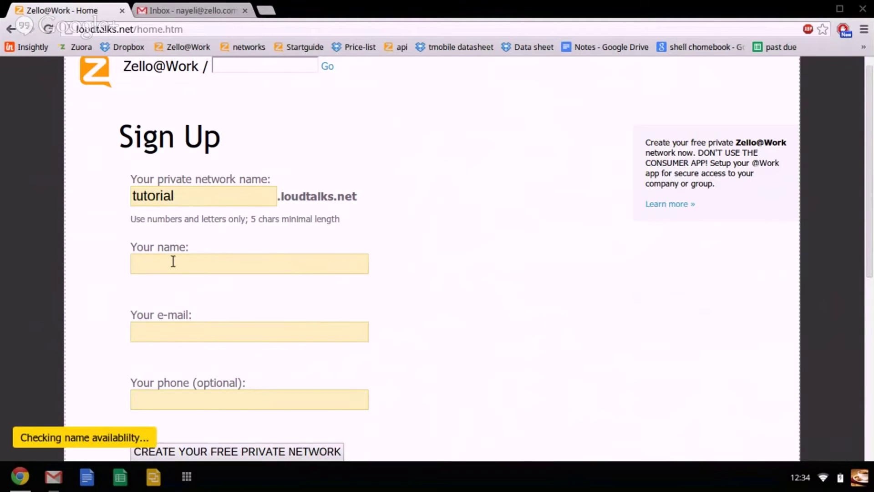
Fill in the admin's name, e-mail address and phone number on the sign-up form.
{"action": "left_click", "coordinate": [173, 261]}
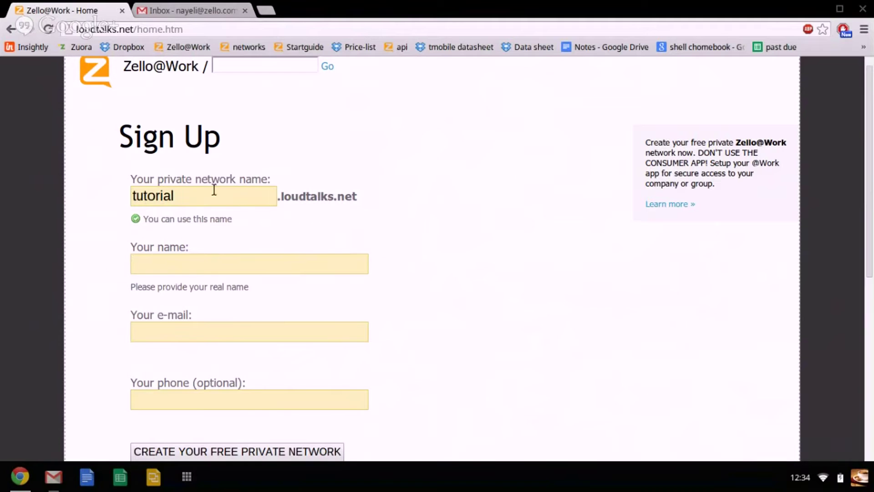
{"action": "type", "text": "Nayeli Co"}
{"action": "key", "text": "BackSpace"}
{"action": "key", "text": "BackSpace"}
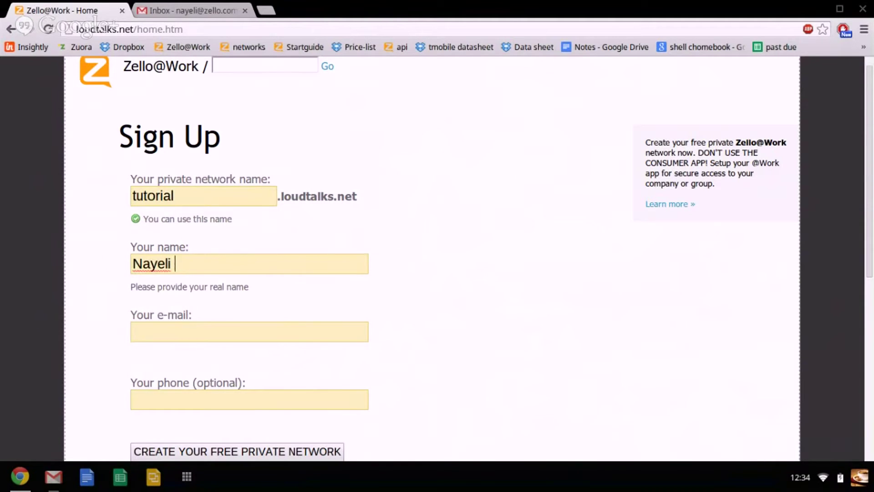
{"action": "key", "text": "Tab"}
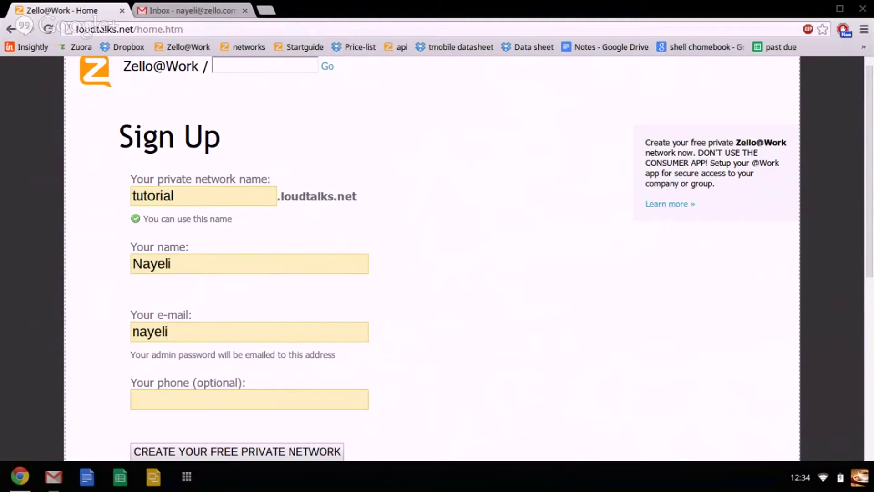
{"action": "key", "text": "Tab"}
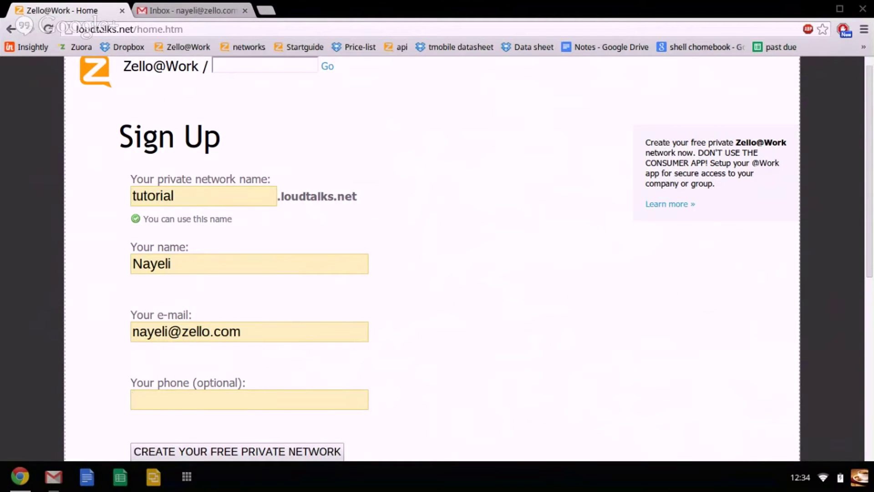
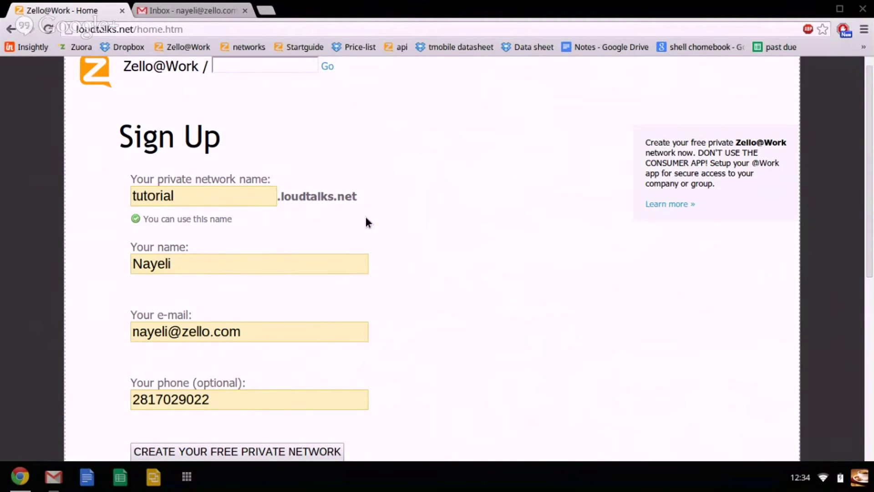
{"action": "scroll", "coordinate": [283, 342], "scroll_direction": "down", "scroll_amount": 3}
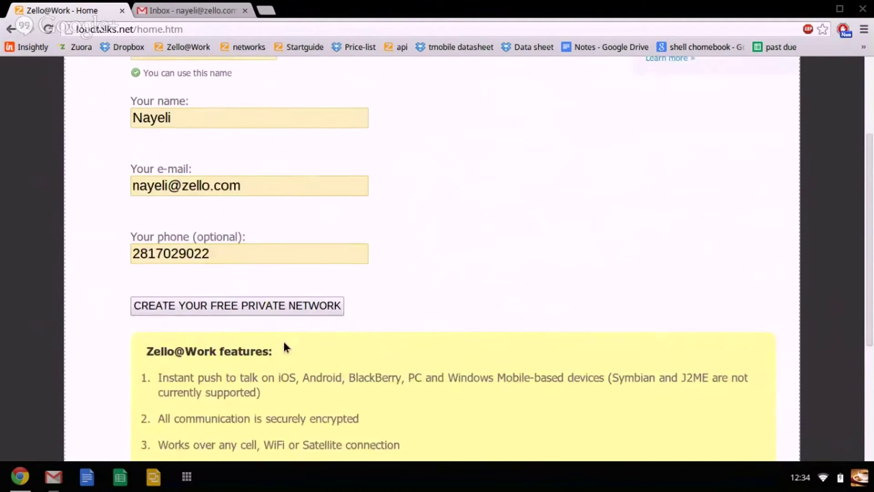
{"action": "scroll", "coordinate": [283, 346], "scroll_direction": "down", "scroll_amount": 1}
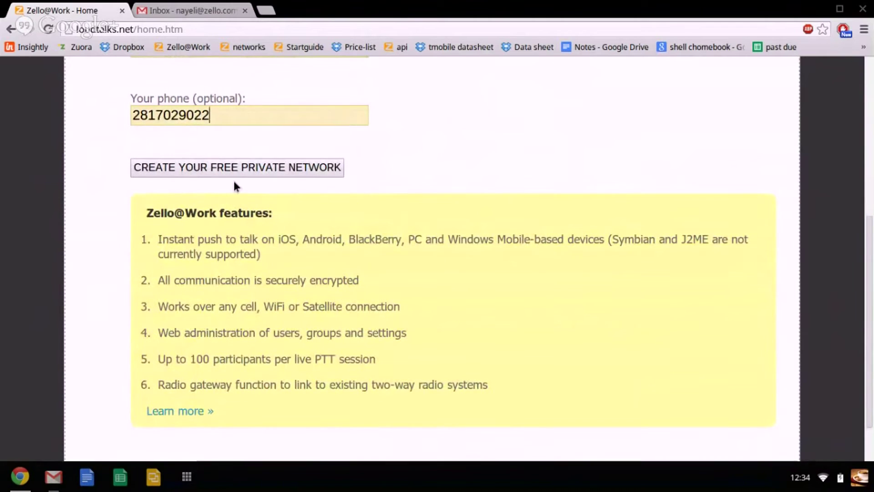
Create the free private 'tutorial' network and check the Gmail inbox for the welcome e-mail.
{"action": "left_click", "coordinate": [262, 167]}
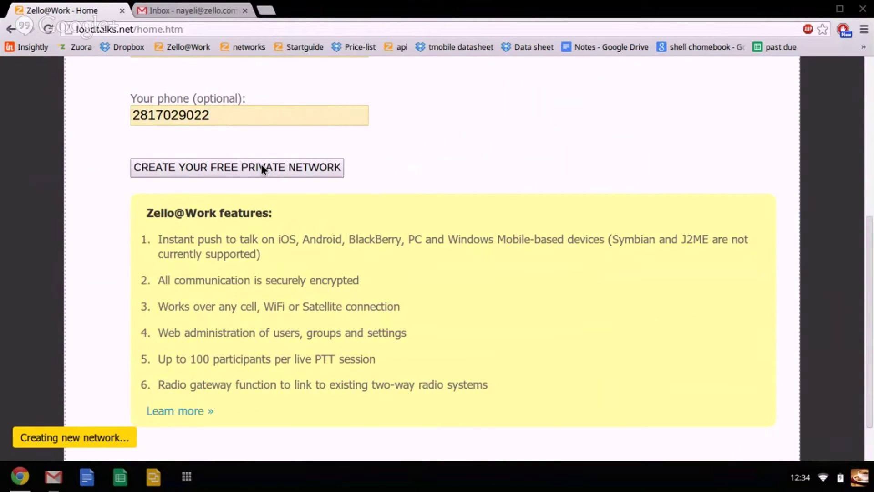
{"action": "scroll", "coordinate": [288, 188], "scroll_direction": "up", "scroll_amount": 1}
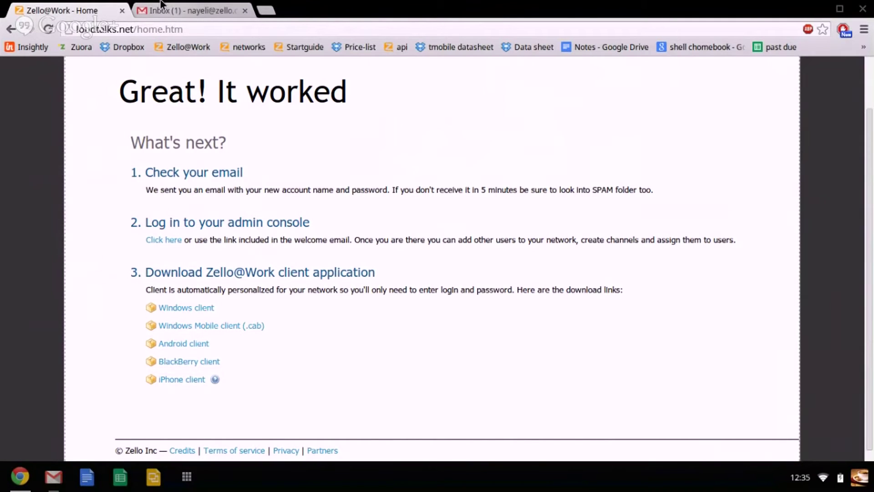
{"action": "left_click", "coordinate": [161, 5]}
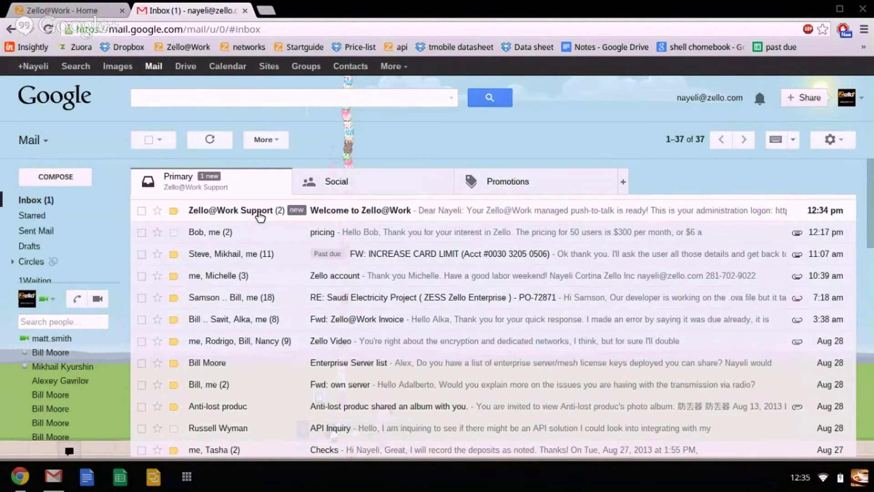
Open the 'Welcome to Zello@Work' e-mail and scroll through it to the admin logon details.
{"action": "left_click", "coordinate": [260, 214]}
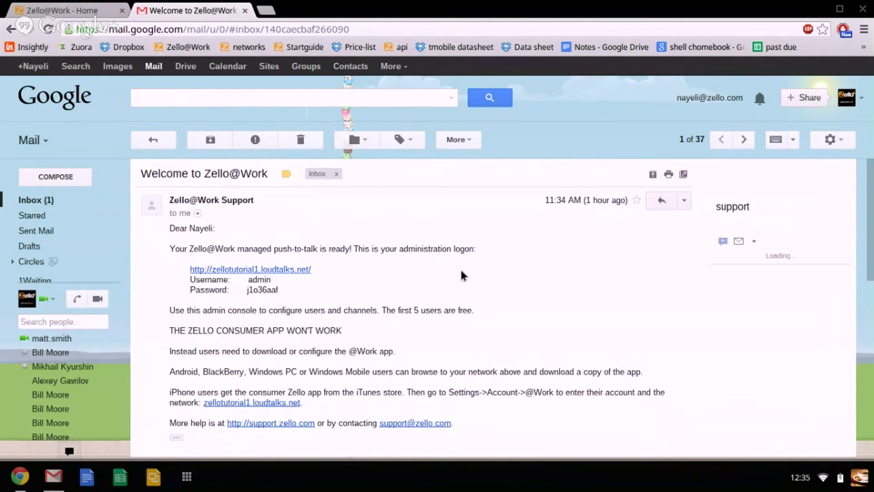
{"action": "scroll", "coordinate": [451, 271], "scroll_direction": "down", "scroll_amount": 4}
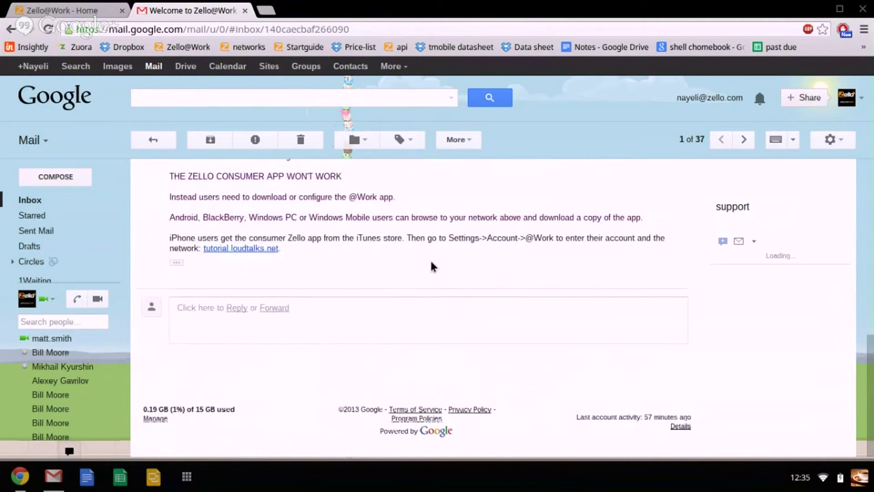
{"action": "scroll", "coordinate": [434, 266], "scroll_direction": "up", "scroll_amount": 10}
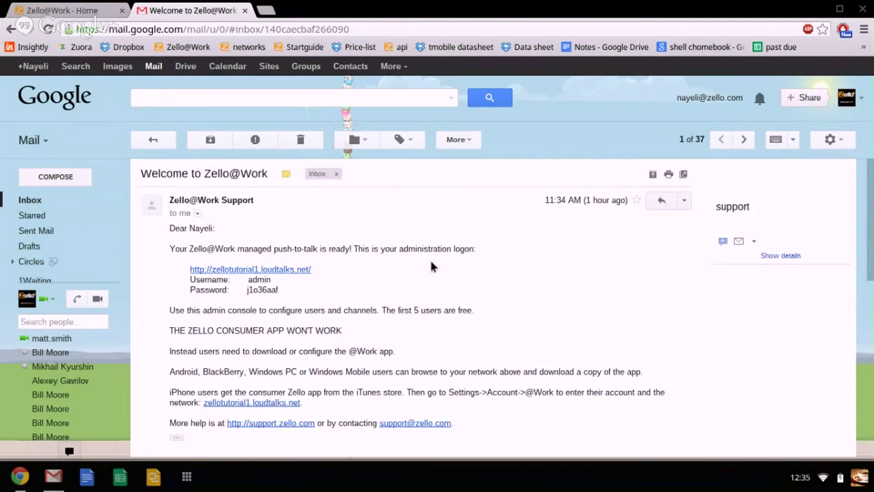
{"action": "scroll", "coordinate": [434, 267], "scroll_direction": "down", "scroll_amount": 10}
{"action": "scroll", "coordinate": [433, 266], "scroll_direction": "up", "scroll_amount": 4}
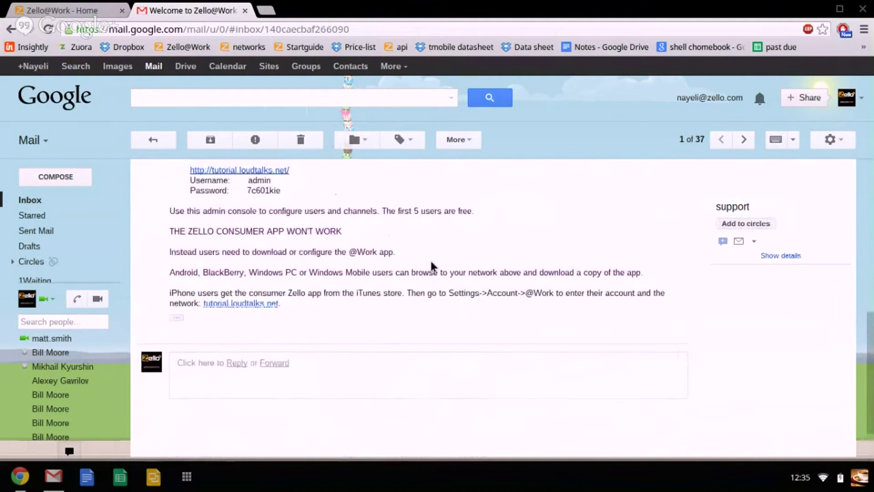
{"action": "scroll", "coordinate": [432, 266], "scroll_direction": "up", "scroll_amount": 2}
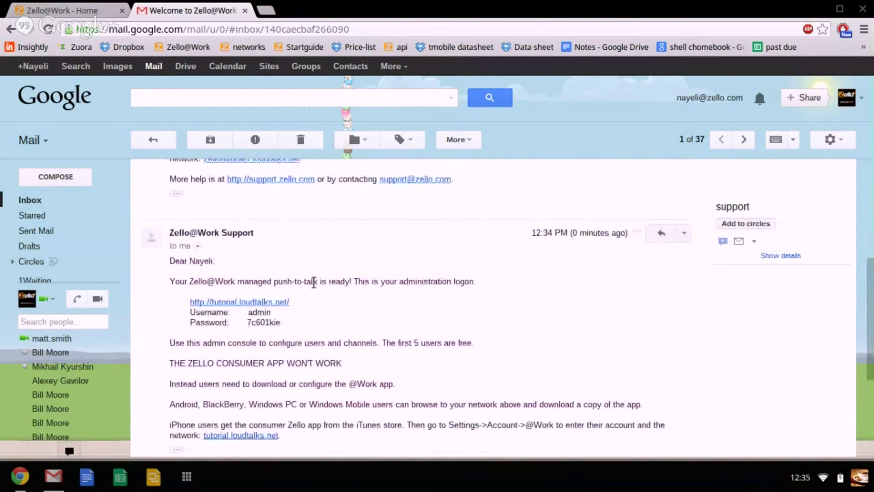
{"action": "scroll", "coordinate": [312, 278], "scroll_direction": "down", "scroll_amount": 1}
{"action": "scroll", "coordinate": [200, 268], "scroll_direction": "down", "scroll_amount": 1}
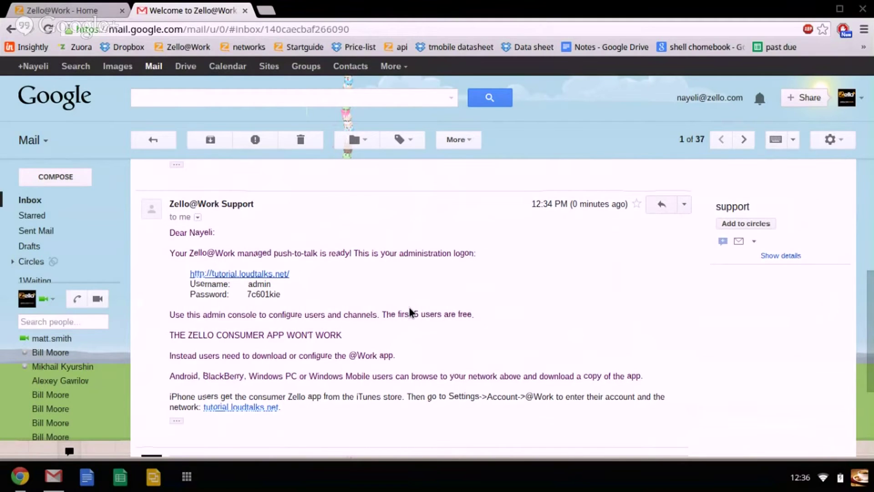
{"action": "scroll", "coordinate": [411, 312], "scroll_direction": "down", "scroll_amount": 1}
{"action": "scroll", "coordinate": [411, 313], "scroll_direction": "down", "scroll_amount": 1}
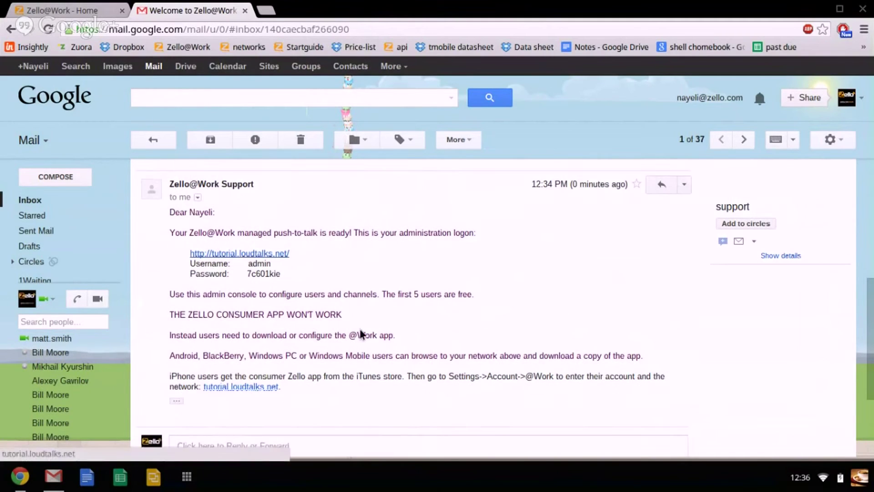
{"action": "scroll", "coordinate": [366, 377], "scroll_direction": "up", "scroll_amount": 1}
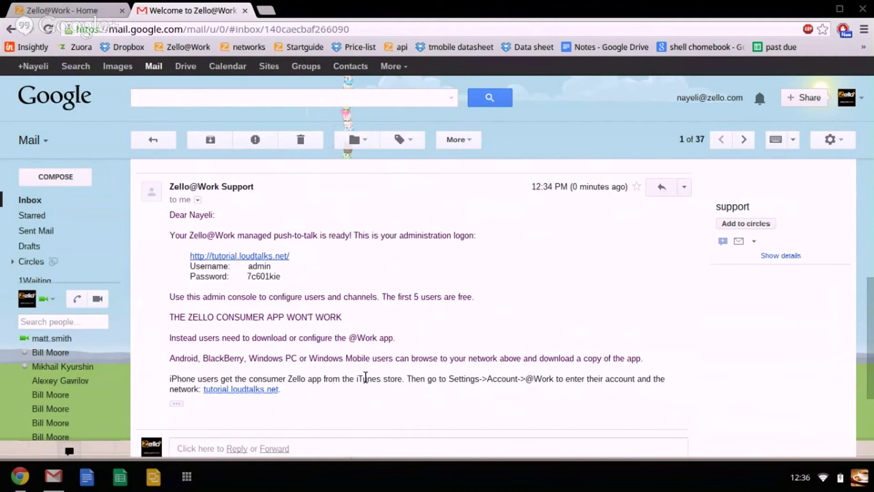
{"action": "scroll", "coordinate": [366, 377], "scroll_direction": "up", "scroll_amount": 1}
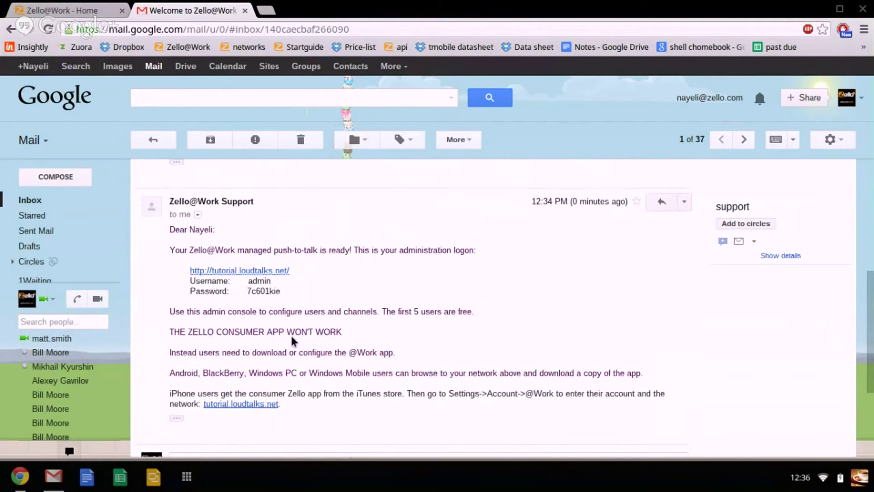
Open the tutorial.loudtalks.net login page from the e-mail and close the Gmail tab.
{"action": "left_click", "coordinate": [240, 272]}
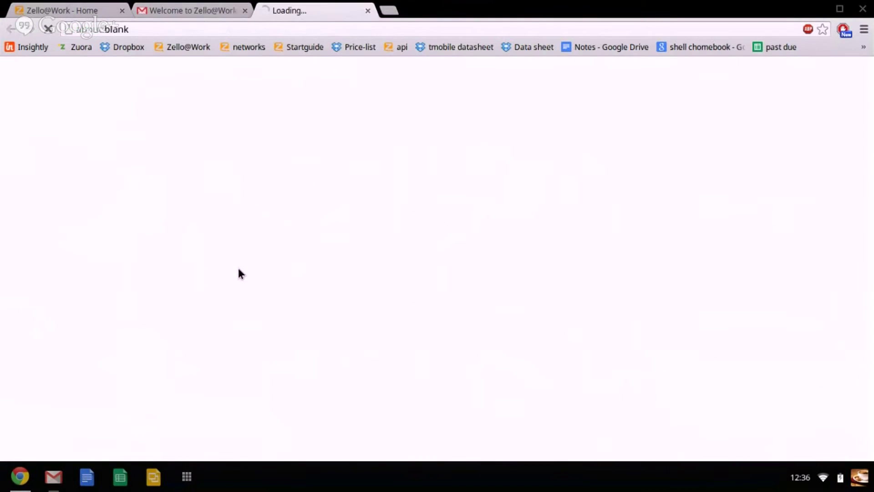
{"action": "left_click", "coordinate": [198, 4]}
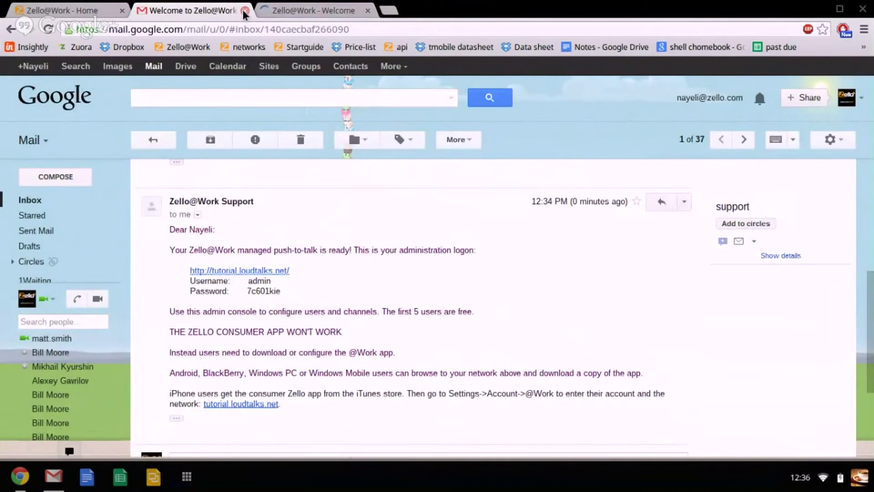
{"action": "left_click", "coordinate": [245, 10]}
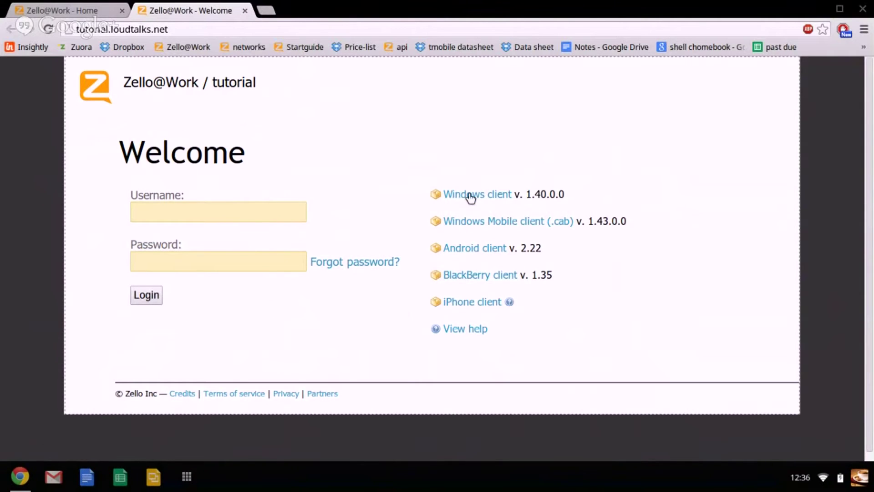
Enter 'admin' as the username on the tutorial login page.
{"action": "left_click", "coordinate": [242, 217]}
{"action": "type", "text": "admin"}
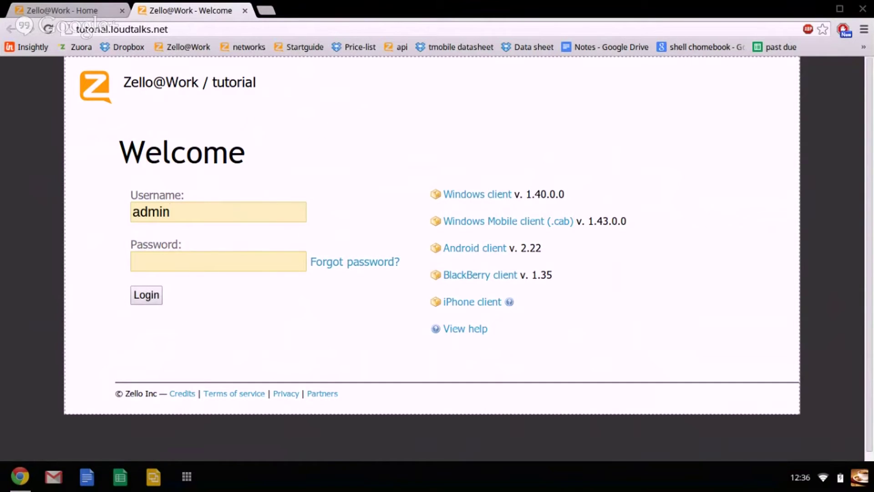
{"action": "left_click", "coordinate": [234, 256]}
{"action": "key", "text": "shift+Tab"}
{"action": "type", "text": "T"}
{"action": "key", "text": "BackSpace"}
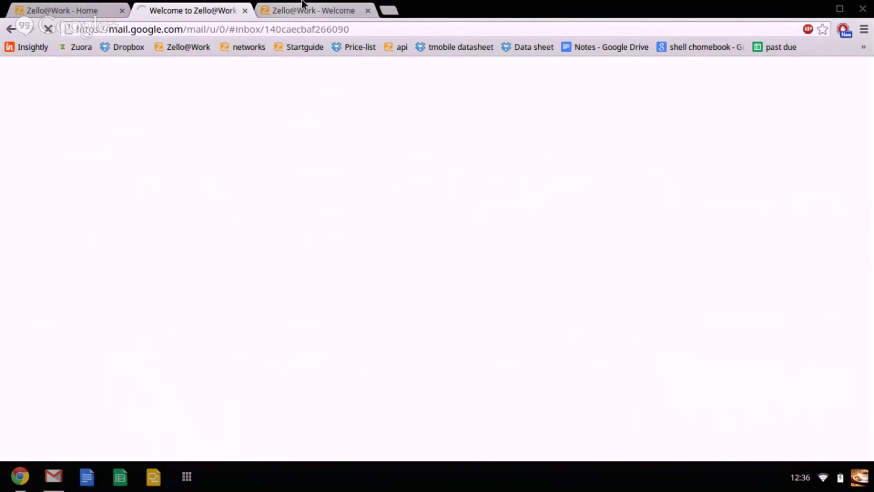
Re-enter 'admin' as the username, then switch tabs until Gmail reloads the welcome e-mail.
{"action": "left_click", "coordinate": [302, 6]}
{"action": "type", "text": "admin"}
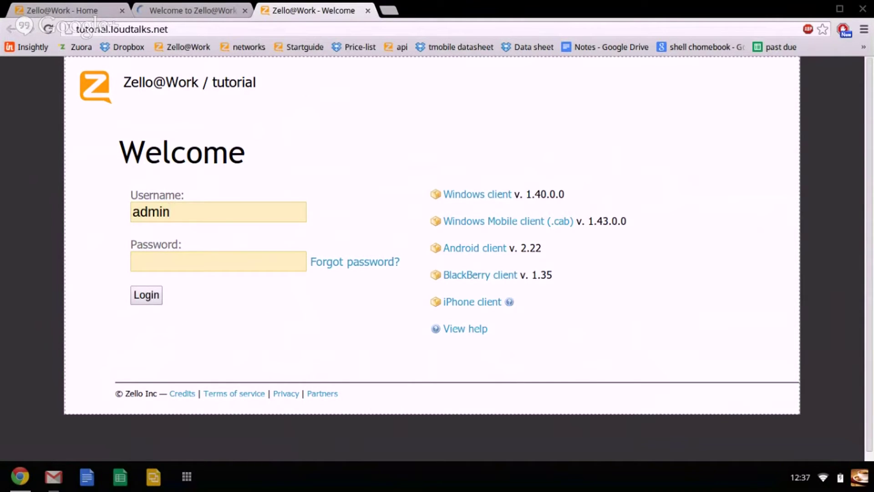
{"action": "left_click", "coordinate": [185, 7]}
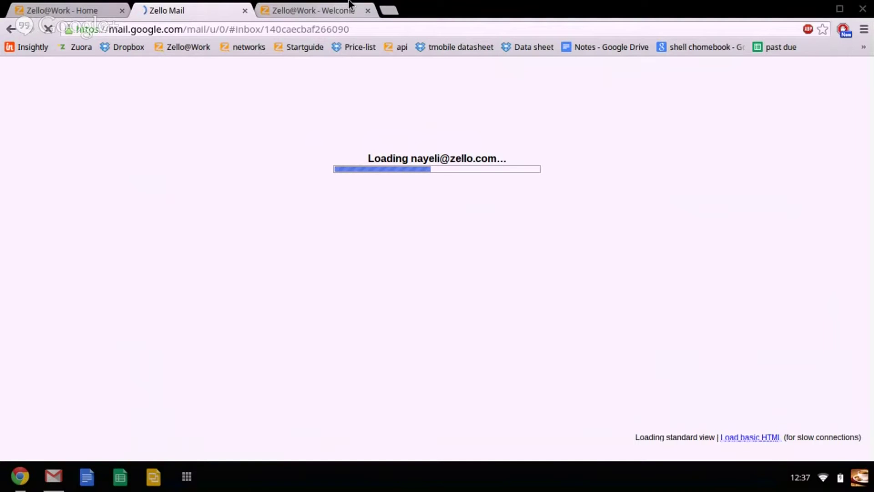
{"action": "left_click", "coordinate": [351, 6]}
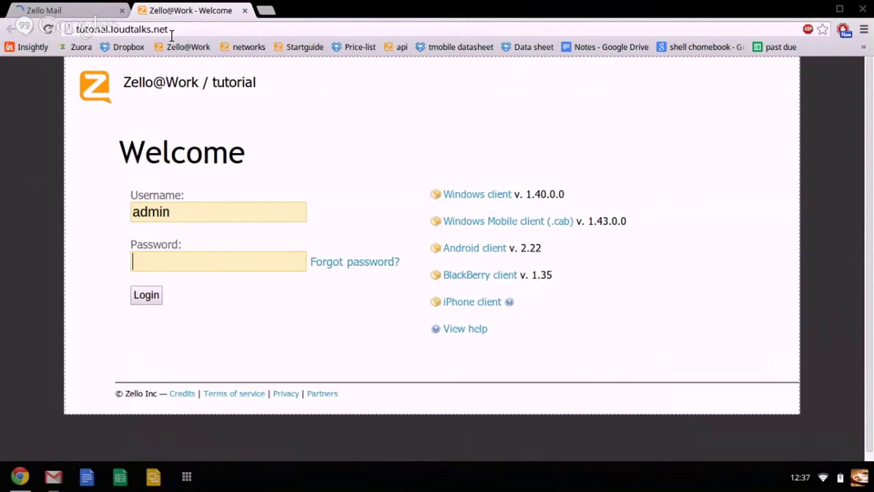
{"action": "left_click", "coordinate": [171, 36]}
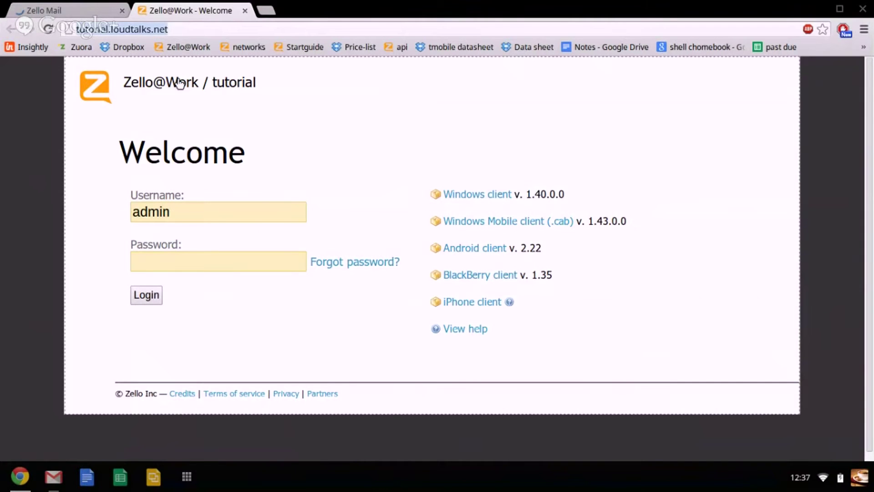
{"action": "left_click", "coordinate": [91, 12]}
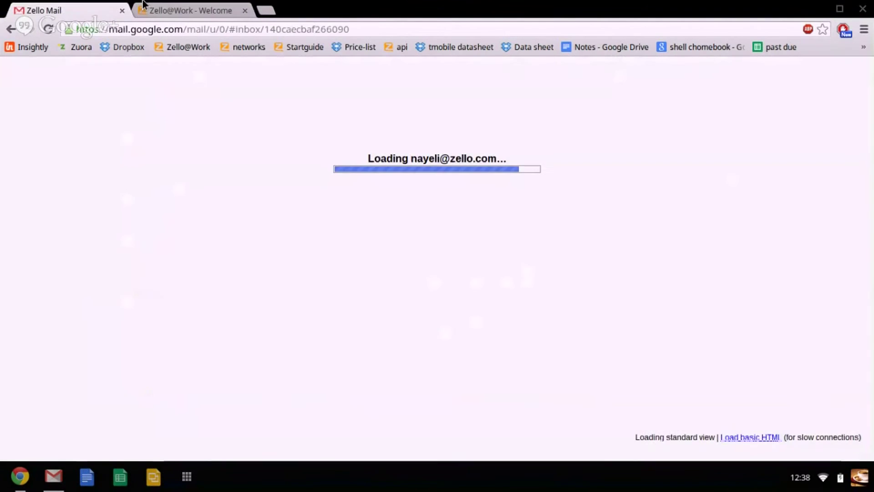
{"action": "left_click", "coordinate": [184, 6]}
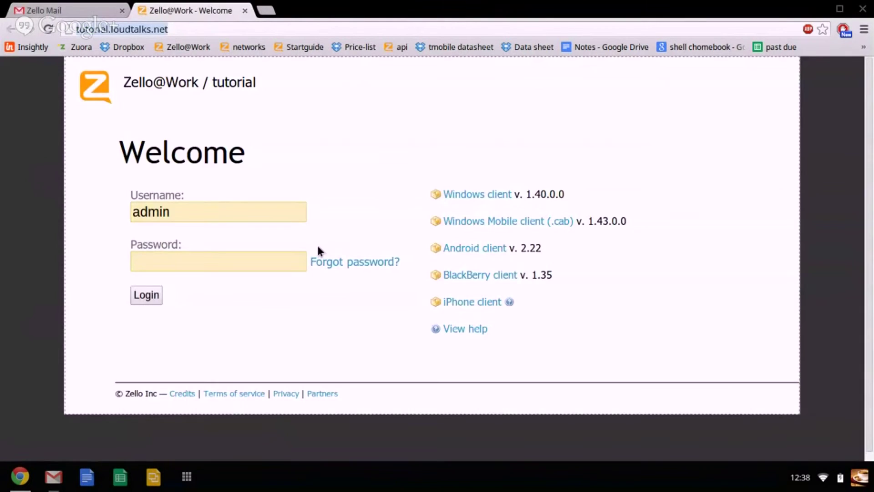
{"action": "left_click", "coordinate": [62, 6]}
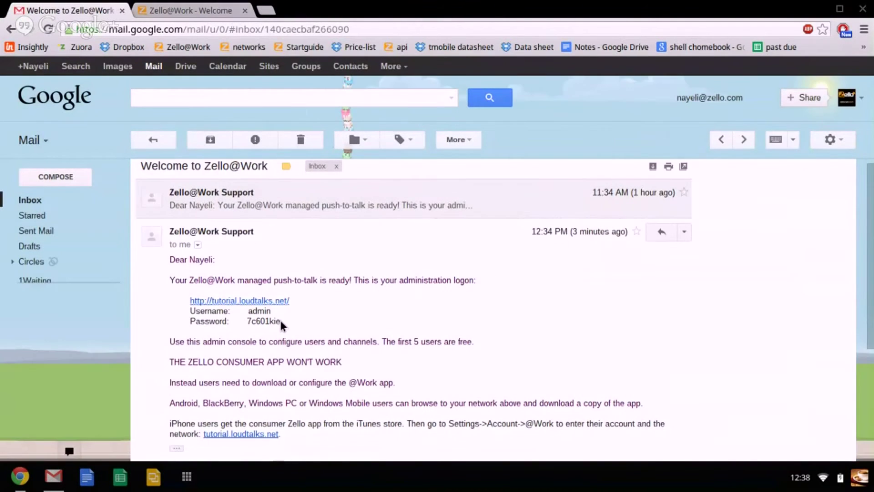
Copy the emailed admin password into the tutorial login page's Password field.
{"action": "double_click", "coordinate": [249, 319]}
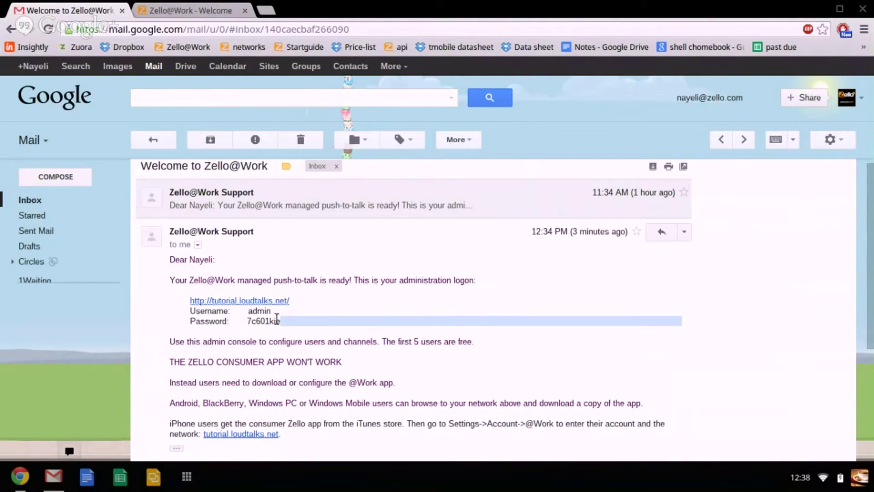
{"action": "double_click", "coordinate": [276, 319]}
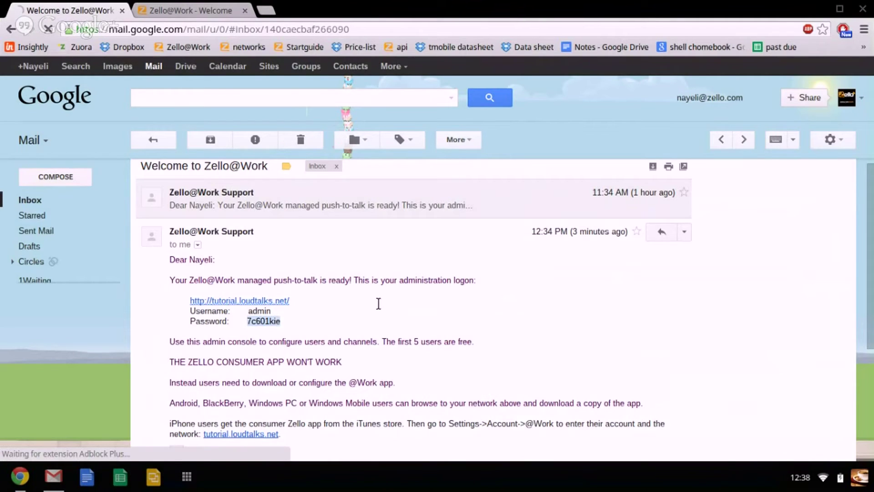
{"action": "left_click", "coordinate": [208, 4]}
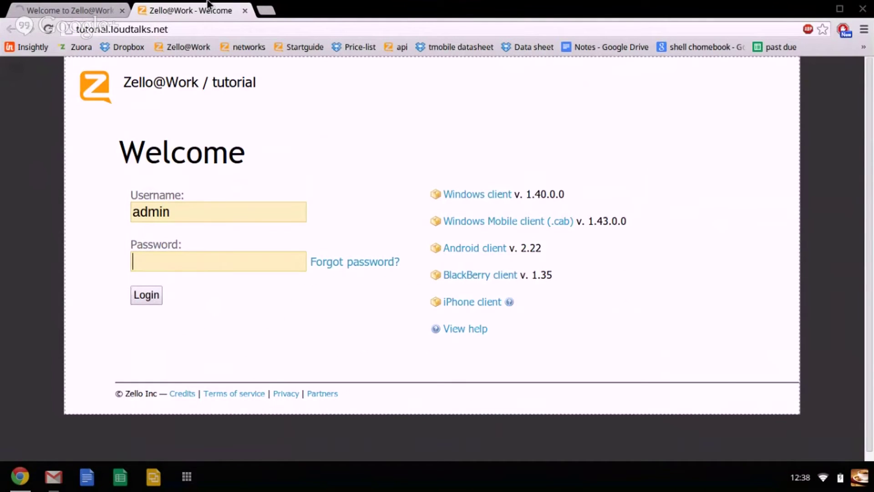
{"action": "key", "text": "ctrl+v"}
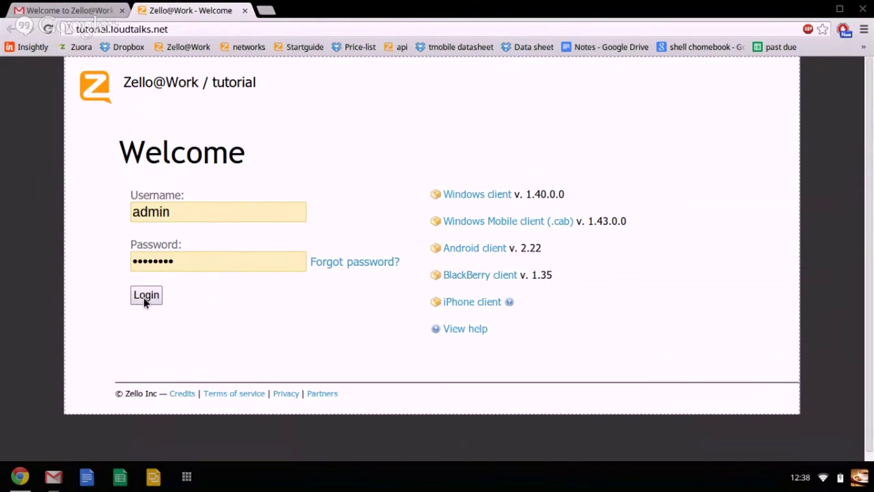
Log in as admin and reach the 'Choose size of your network' setup page.
{"action": "left_click", "coordinate": [145, 296]}
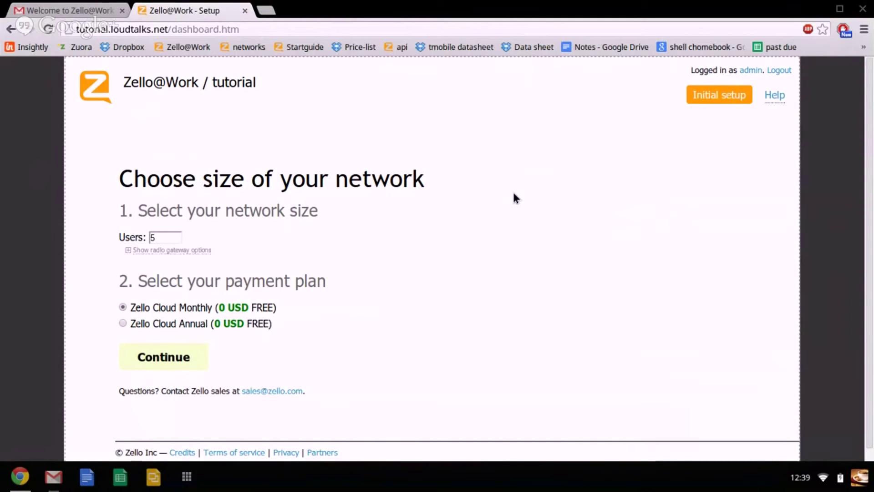
{"action": "scroll", "coordinate": [516, 198], "scroll_direction": "down", "scroll_amount": 1}
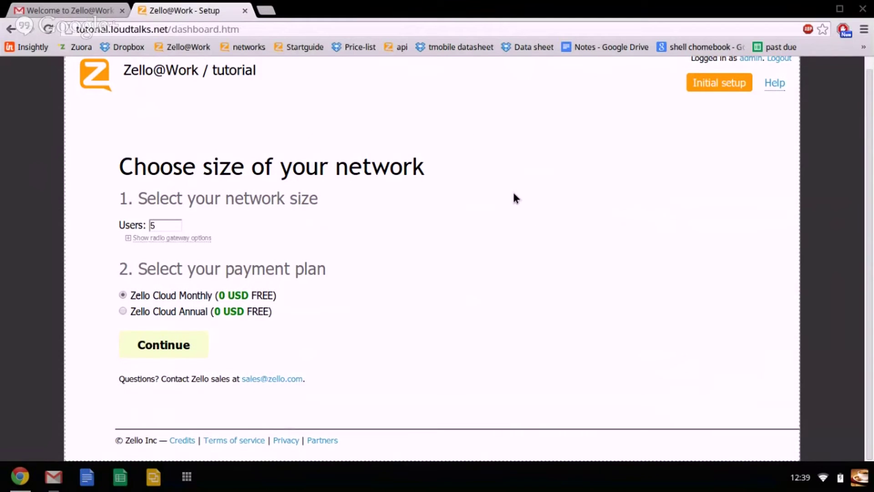
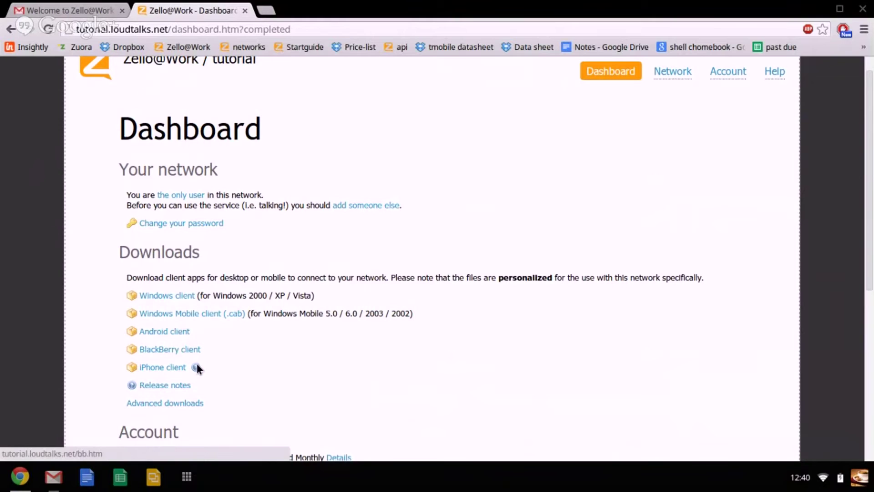
Read the iPhone client install tooltip on the tutorial network's Dashboard.
{"action": "mouse_move", "coordinate": [195, 370]}
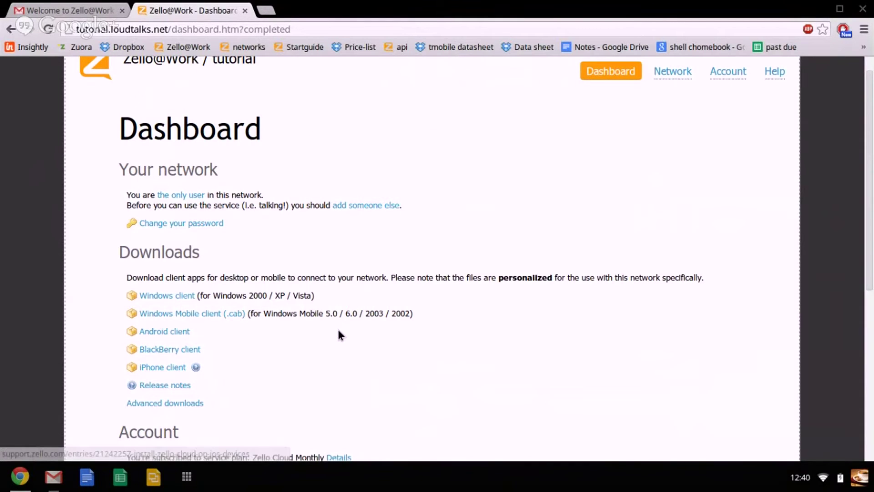
{"action": "scroll", "coordinate": [218, 328], "scroll_direction": "up", "scroll_amount": 1}
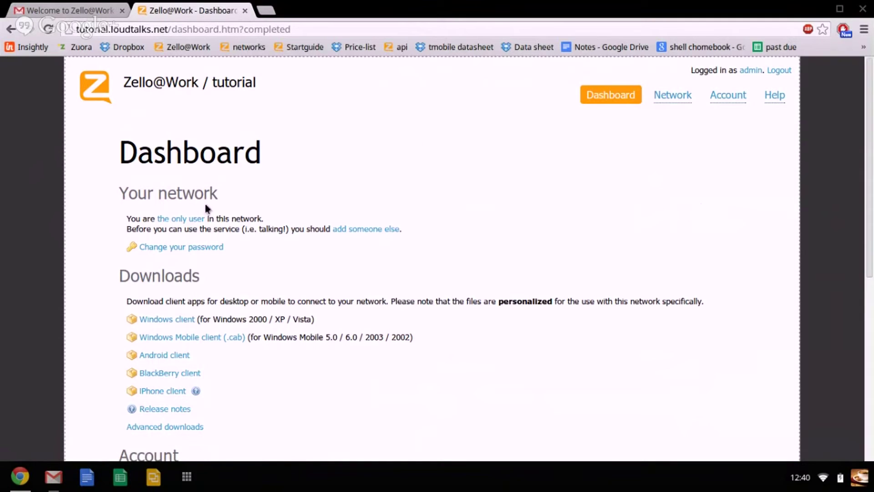
Enter a new admin password and its confirmation in the password-change form.
{"action": "left_click", "coordinate": [195, 248]}
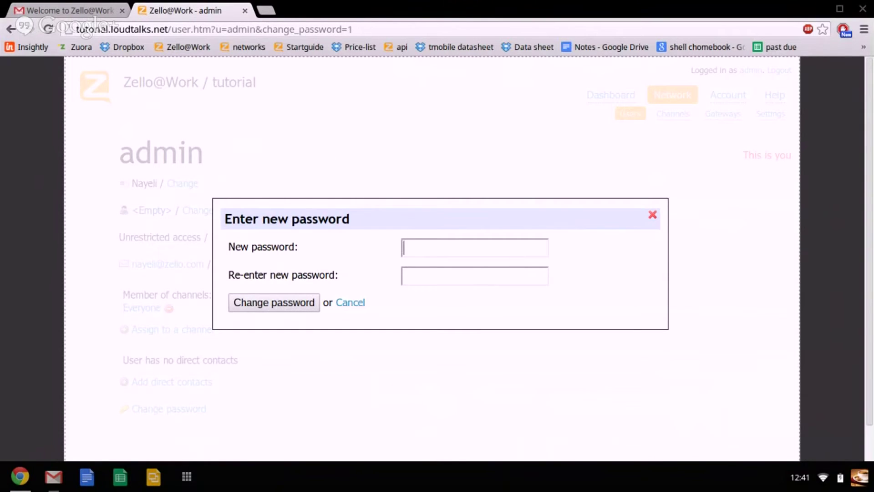
{"action": "type", "text": "*******"}
{"action": "key", "text": "Tab"}
{"action": "type", "text": "**"}
{"action": "key", "text": "BackSpace"}
{"action": "key", "text": "BackSpace"}
{"action": "type", "text": "*******"}
{"action": "key", "text": "BackSpace"}
{"action": "key", "text": "BackSpace"}
{"action": "key", "text": "BackSpace"}
{"action": "key", "text": "BackSpace"}
{"action": "key", "text": "BackSpace"}
{"action": "key", "text": "BackSpace"}
{"action": "type", "text": "*****"}
{"action": "key", "text": "BackSpace"}
{"action": "key", "text": "BackSpace"}
{"action": "key", "text": "BackSpace"}
{"action": "key", "text": "BackSpace"}
{"action": "key", "text": "BackSpace"}
{"action": "key", "text": "BackSpace"}
{"action": "type", "text": "*******"}
Re-enter the new admin password and submit the change.
{"action": "left_click", "coordinate": [427, 252]}
{"action": "type", "text": "*******"}
{"action": "key", "text": "shift+Left"}
{"action": "key", "text": "shift+Left"}
{"action": "key", "text": "shift+Left"}
{"action": "key", "text": "shift+Left"}
{"action": "key", "text": "shift+Left"}
{"action": "key", "text": "shift+Left"}
{"action": "key", "text": "shift+Left"}
{"action": "key", "text": "shift+Left"}
{"action": "key", "text": "shift+Left"}
{"action": "key", "text": "shift+Left"}
{"action": "key", "text": "shift+Left"}
{"action": "key", "text": "shift+Left"}
{"action": "key", "text": "shift+Left"}
{"action": "key", "text": "shift+Left"}
{"action": "type", "text": "*******"}
{"action": "left_click", "coordinate": [286, 301]}
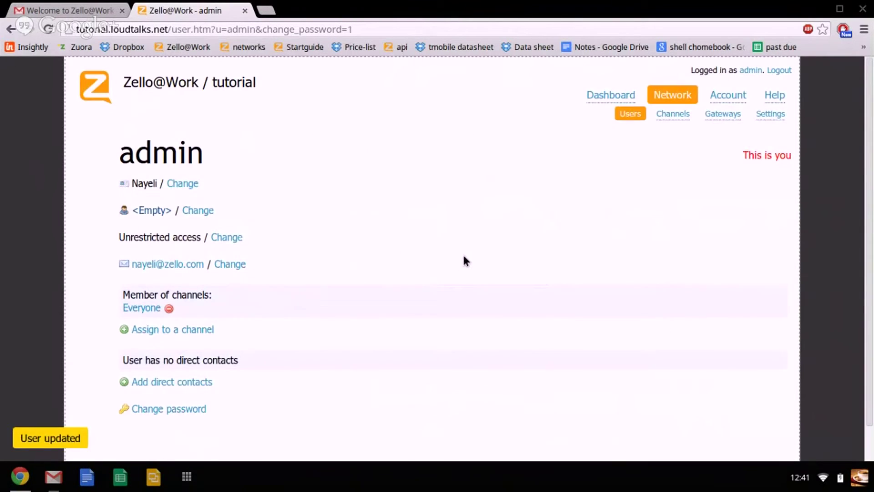
Return to the Dashboard and look through Downloads, Account and Service status.
{"action": "scroll", "coordinate": [300, 294], "scroll_direction": "down", "scroll_amount": 1}
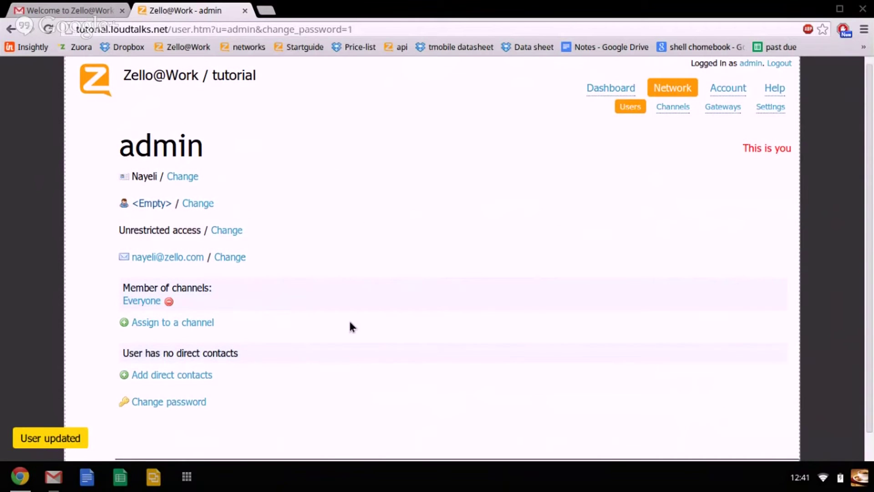
{"action": "left_click", "coordinate": [625, 93]}
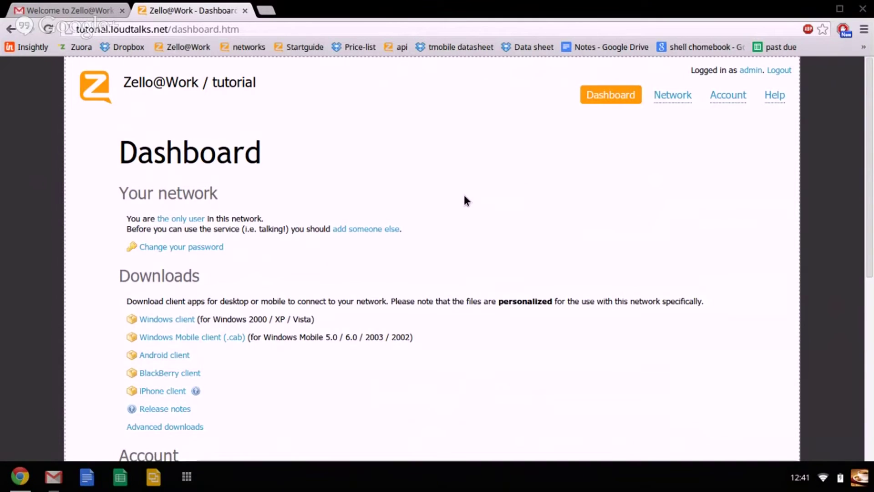
{"action": "scroll", "coordinate": [465, 196], "scroll_direction": "down", "scroll_amount": 1}
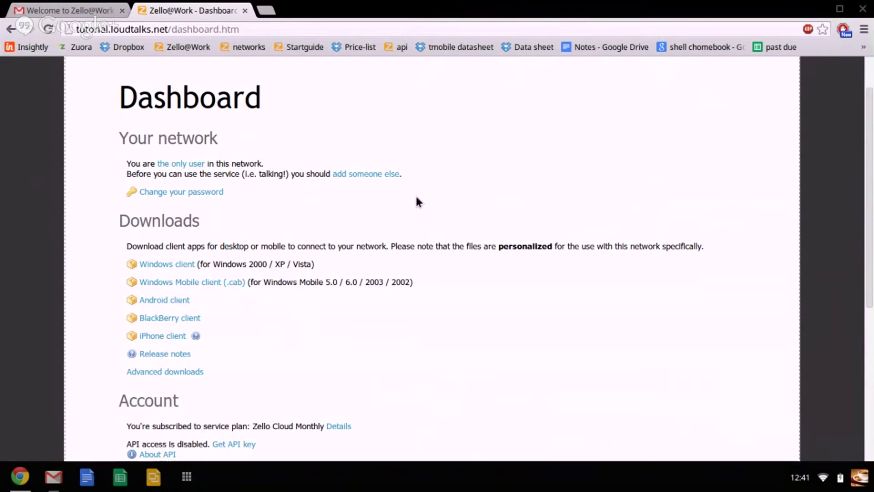
{"action": "scroll", "coordinate": [513, 170], "scroll_direction": "down", "scroll_amount": 1}
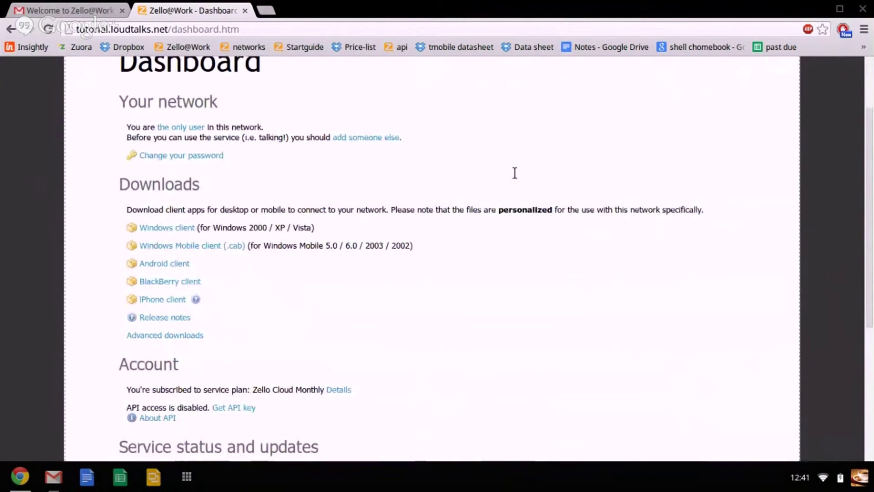
{"action": "scroll", "coordinate": [514, 173], "scroll_direction": "down", "scroll_amount": 1}
{"action": "scroll", "coordinate": [515, 176], "scroll_direction": "down", "scroll_amount": 2}
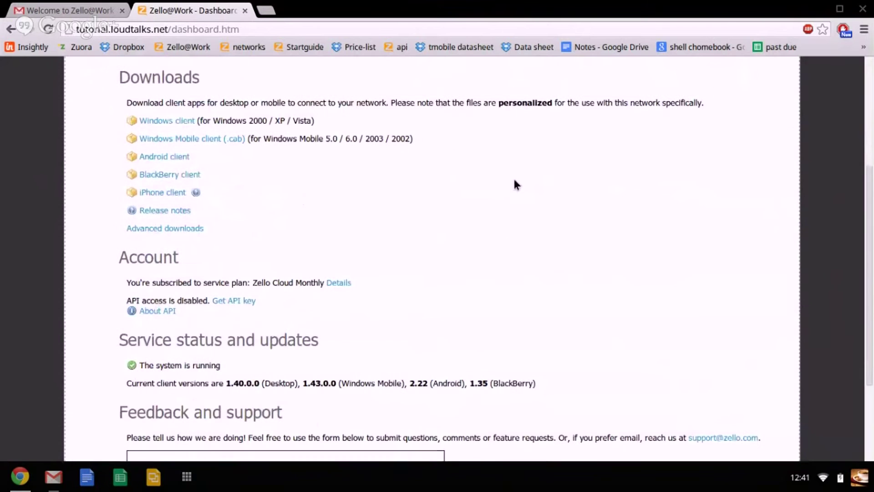
{"action": "scroll", "coordinate": [514, 181], "scroll_direction": "down", "scroll_amount": 1}
View the Users list, then the Account page showing Zello Cloud Monthly at 0 USD.
{"action": "scroll", "coordinate": [514, 181], "scroll_direction": "up", "scroll_amount": 5}
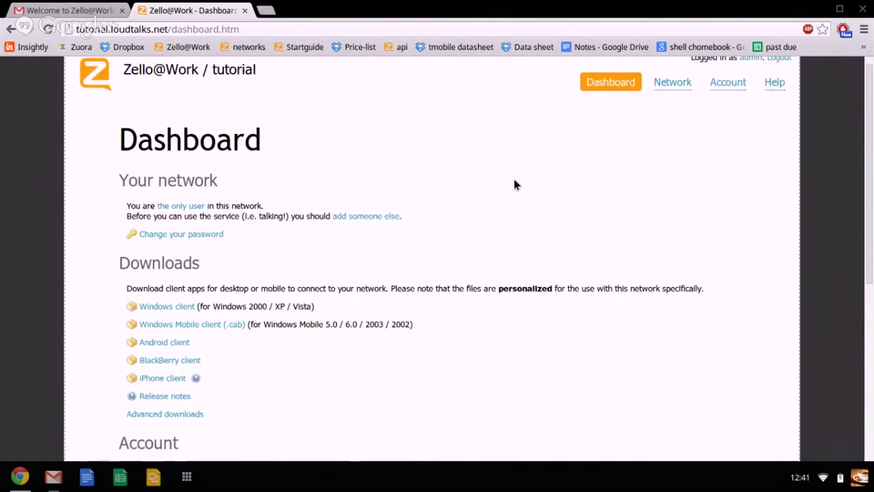
{"action": "scroll", "coordinate": [516, 184], "scroll_direction": "up", "scroll_amount": 1}
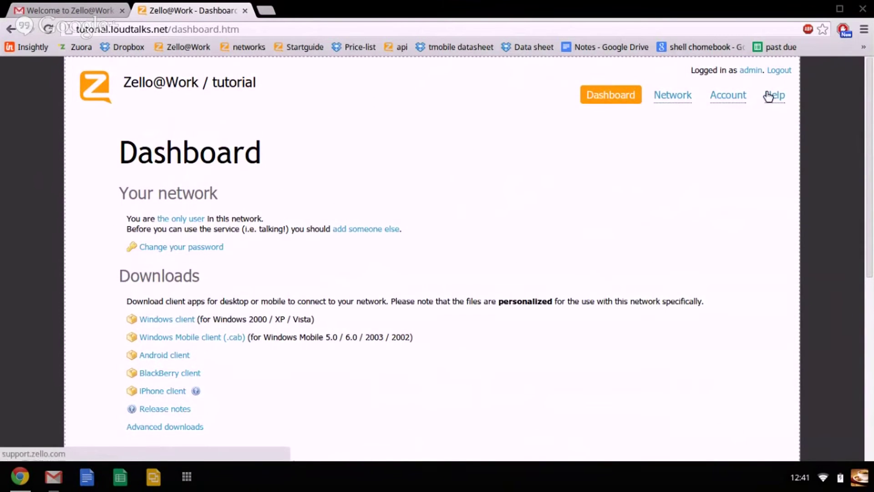
{"action": "left_click", "coordinate": [676, 100]}
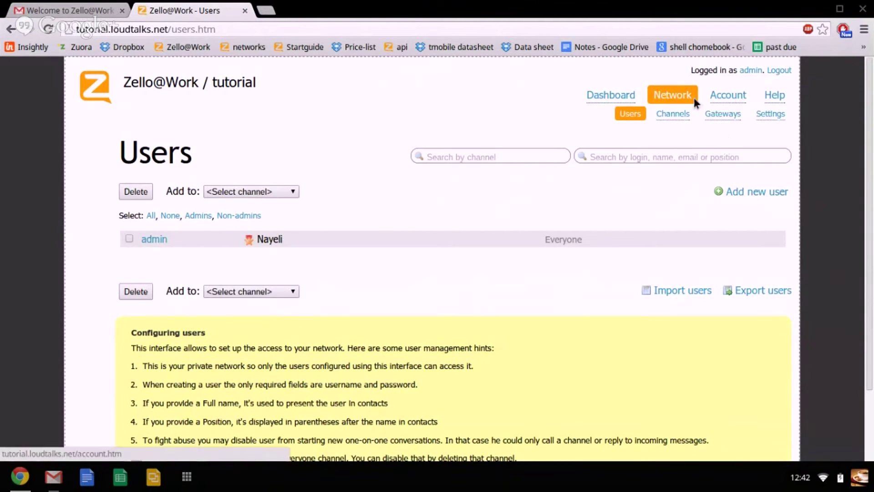
{"action": "left_click", "coordinate": [729, 102]}
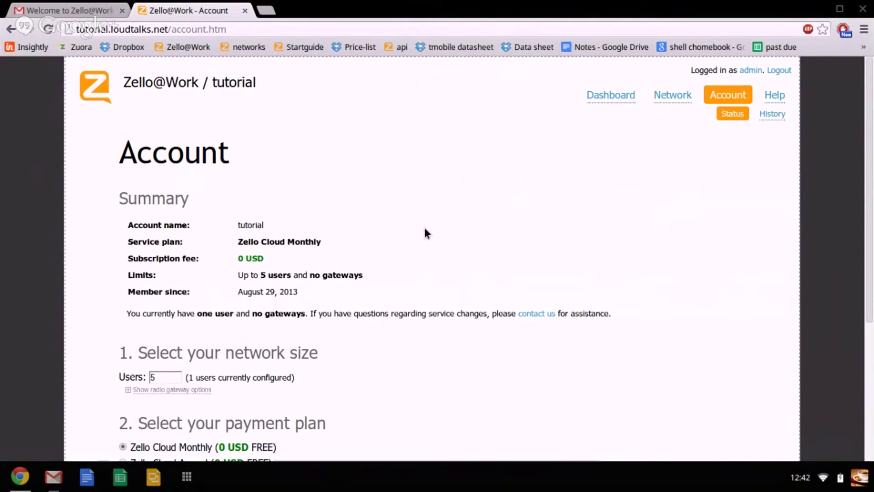
Show the radio gateway options and set 2-way radio gateways to 1.
{"action": "scroll", "coordinate": [179, 299], "scroll_direction": "down", "scroll_amount": 1}
{"action": "scroll", "coordinate": [178, 298], "scroll_direction": "down", "scroll_amount": 2}
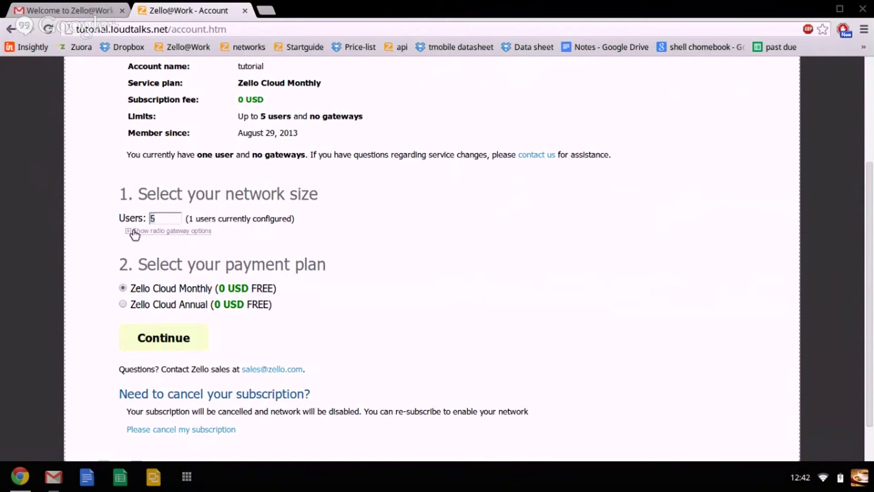
{"action": "left_click", "coordinate": [135, 232]}
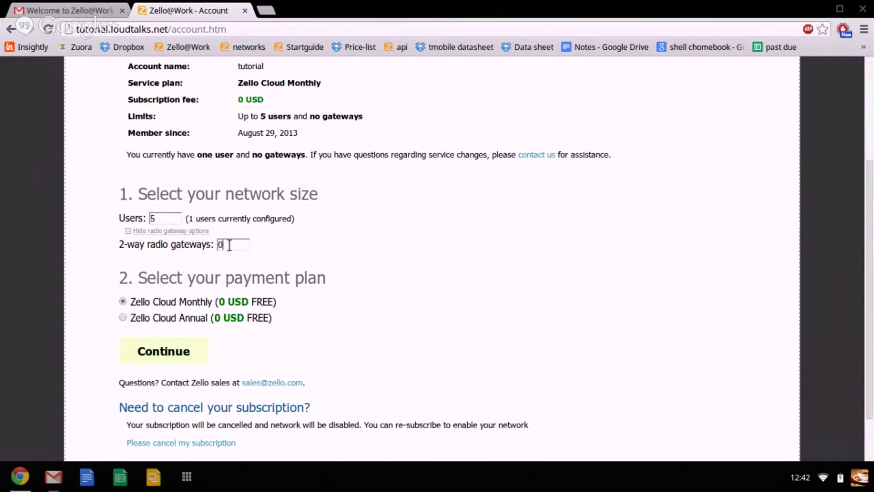
{"action": "key", "text": "BackSpace"}
{"action": "type", "text": "1"}
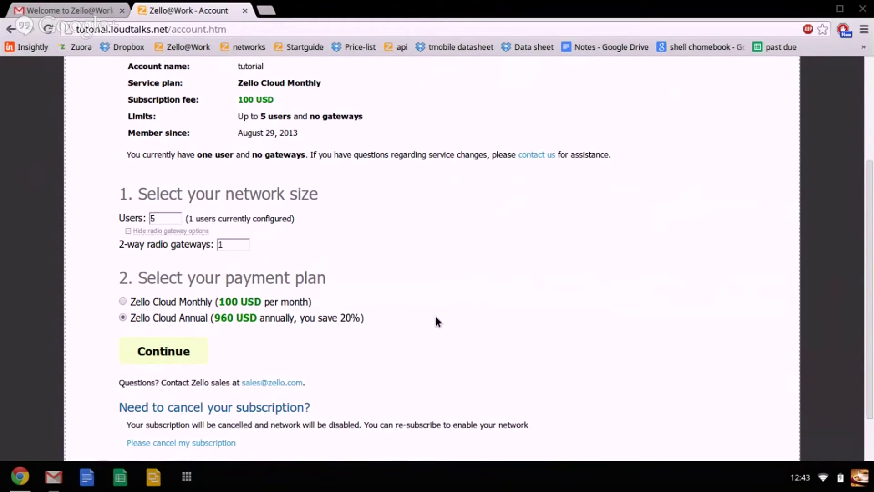
Clear the radio gateway count so the plan returns to FREE with 5 users.
{"action": "scroll", "coordinate": [435, 317], "scroll_direction": "up", "scroll_amount": 2}
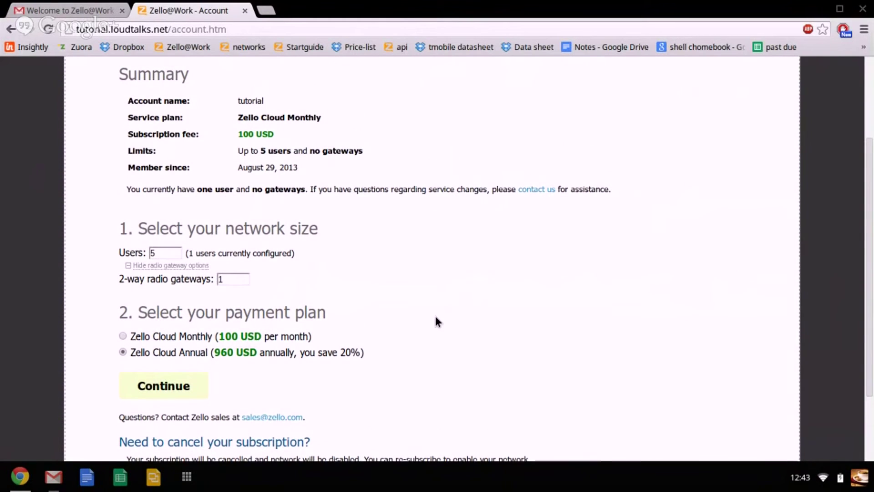
{"action": "scroll", "coordinate": [182, 298], "scroll_direction": "up", "scroll_amount": 3}
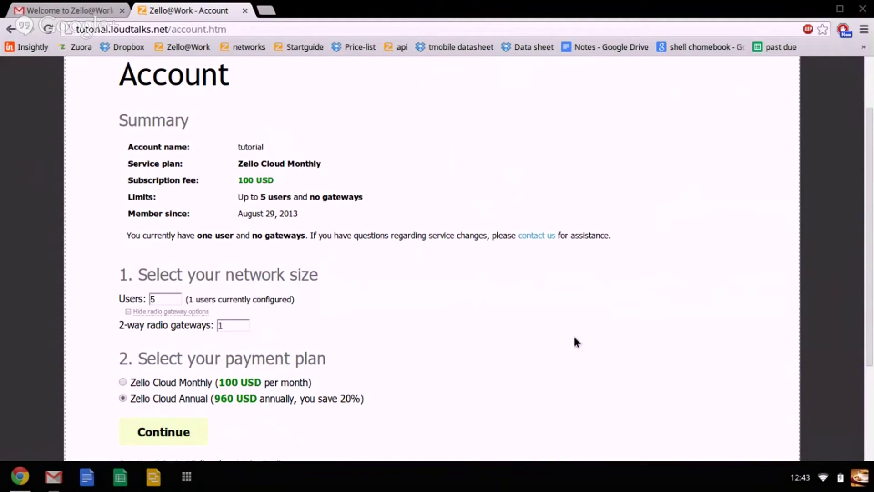
{"action": "scroll", "coordinate": [575, 338], "scroll_direction": "down", "scroll_amount": 1}
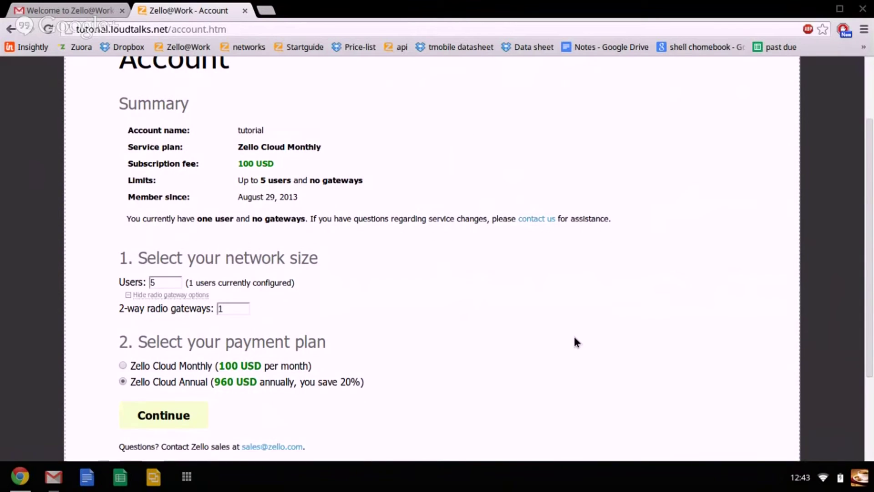
{"action": "scroll", "coordinate": [446, 332], "scroll_direction": "up", "scroll_amount": 1}
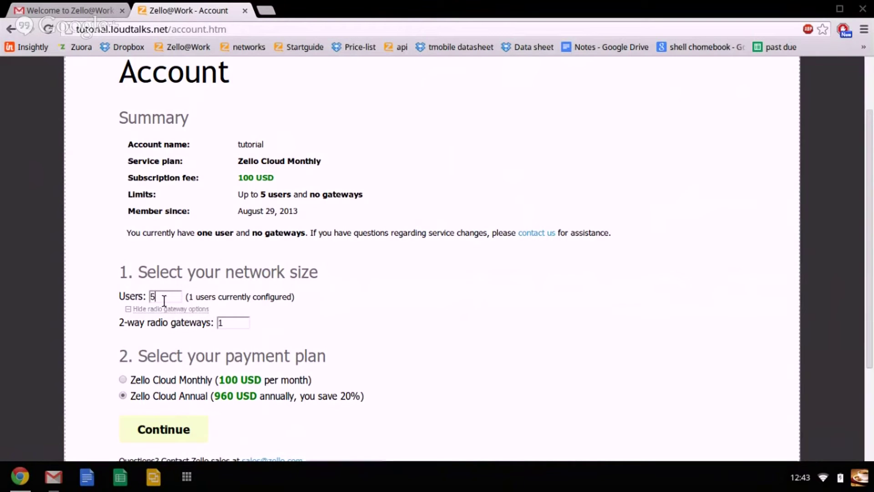
{"action": "left_click", "coordinate": [232, 317]}
{"action": "key", "text": "BackSpace"}
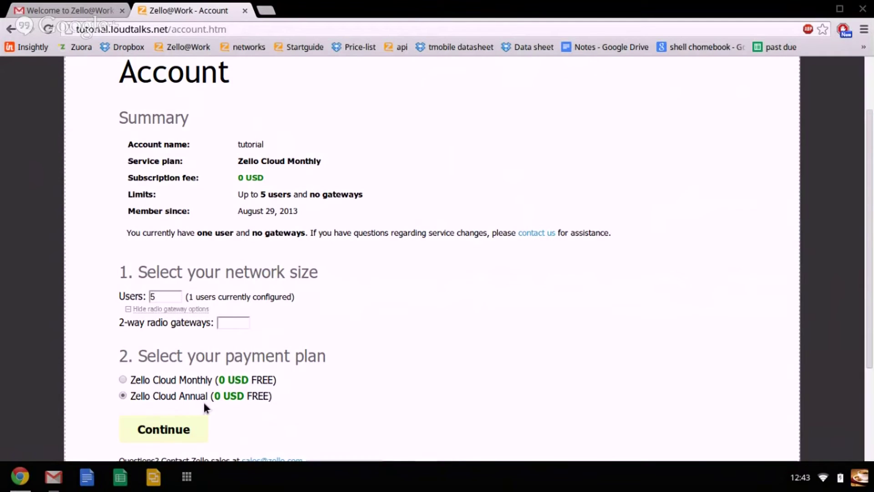
{"action": "left_click", "coordinate": [241, 326]}
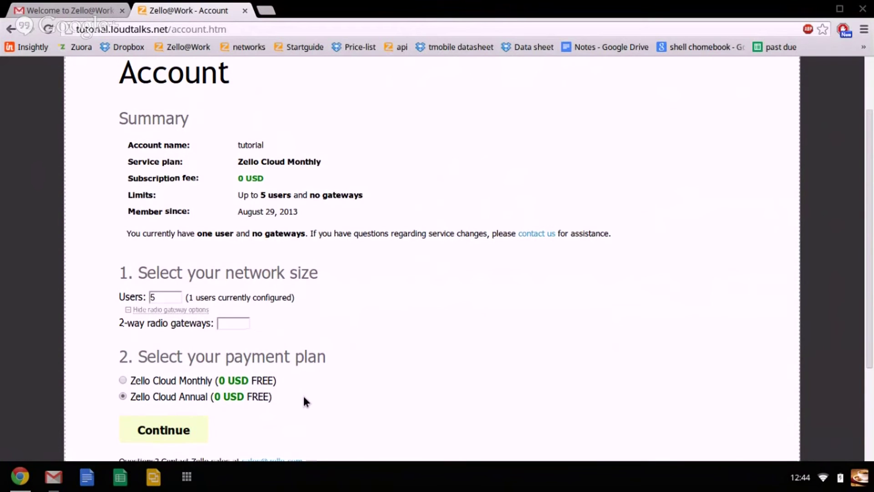
{"action": "scroll", "coordinate": [637, 161], "scroll_direction": "up", "scroll_amount": 2}
{"action": "scroll", "coordinate": [638, 162], "scroll_direction": "up", "scroll_amount": 1}
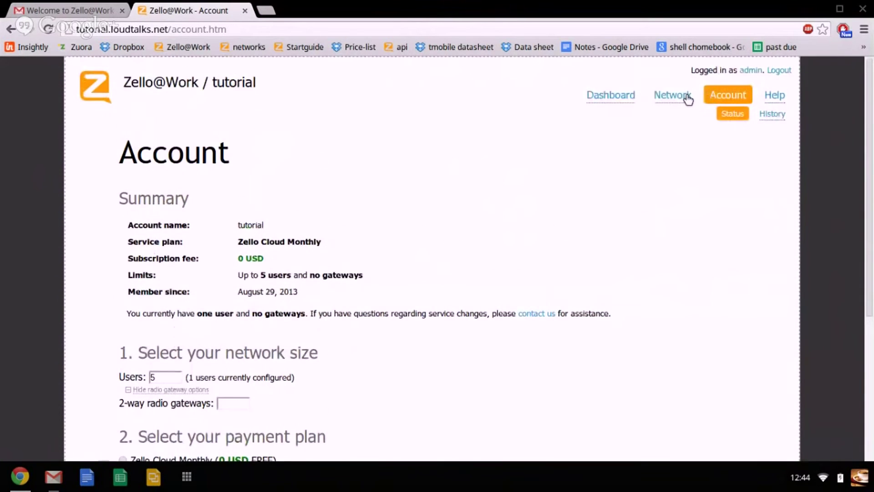
Start a new user named 'user1' and enter its password twice.
{"action": "left_click", "coordinate": [683, 95]}
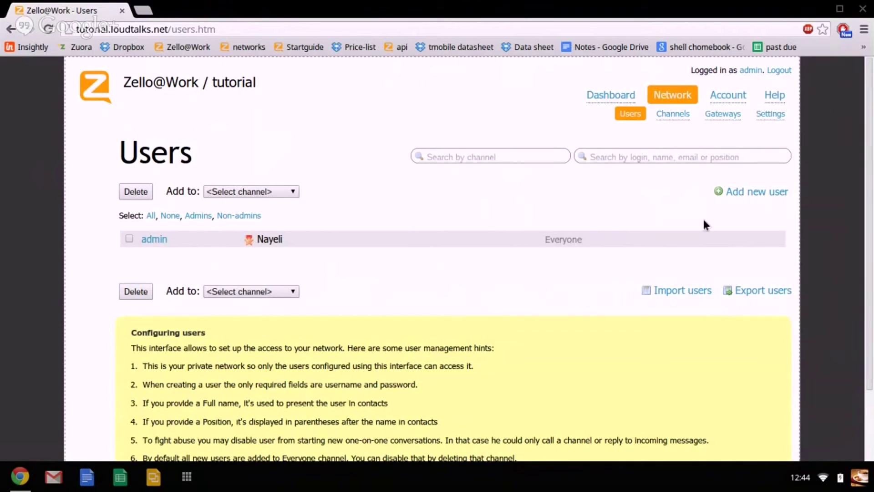
{"action": "left_click", "coordinate": [741, 195]}
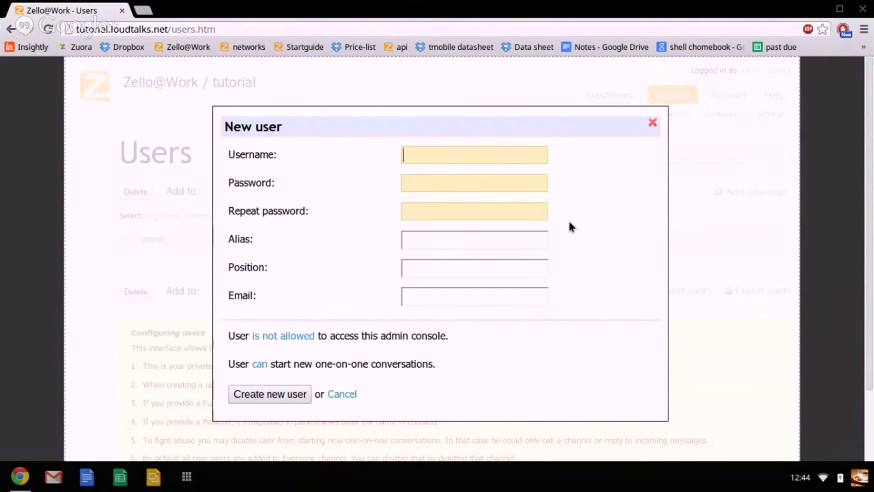
{"action": "type", "text": "user1"}
{"action": "key", "text": "Tab"}
{"action": "type", "text": "1234567"}
{"action": "key", "text": "Tab"}
{"action": "type", "text": "123"}
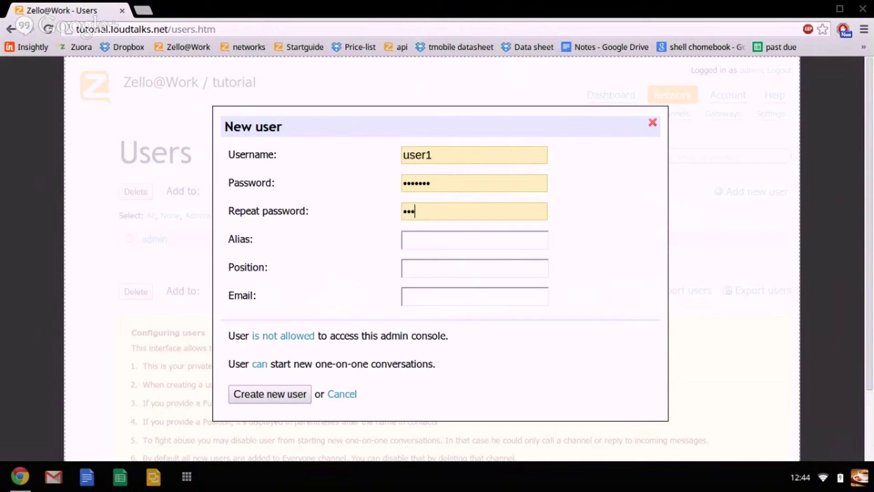
{"action": "type", "text": "4567"}
{"action": "key", "text": "Tab"}
Give user1 a display alias and the position Manager, then create the account.
{"action": "type", "text": "Steve"}
{"action": "left_click", "coordinate": [468, 271]}
{"action": "type", "text": "MAnage"}
{"action": "key", "text": "BackSpace"}
{"action": "key", "text": "BackSpace"}
{"action": "key", "text": "BackSpace"}
{"action": "key", "text": "BackSpace"}
{"action": "key", "text": "BackSpace"}
{"action": "key", "text": "BackSpace"}
{"action": "type", "text": "manger"}
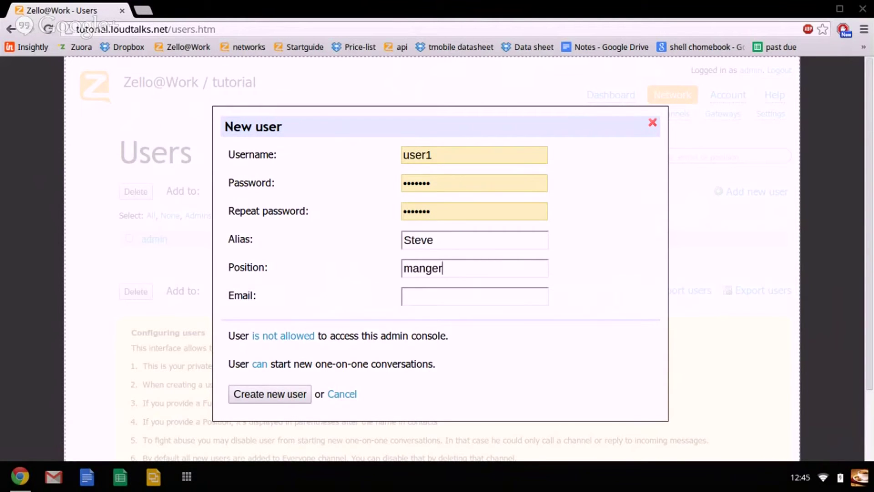
{"action": "key", "text": "BackSpace"}
{"action": "key", "text": "BackSpace"}
{"action": "key", "text": "BackSpace"}
{"action": "key", "text": "BackSpace"}
{"action": "key", "text": "BackSpace"}
{"action": "key", "text": "BackSpace"}
{"action": "type", "text": "Manager"}
{"action": "double_click", "coordinate": [481, 240]}
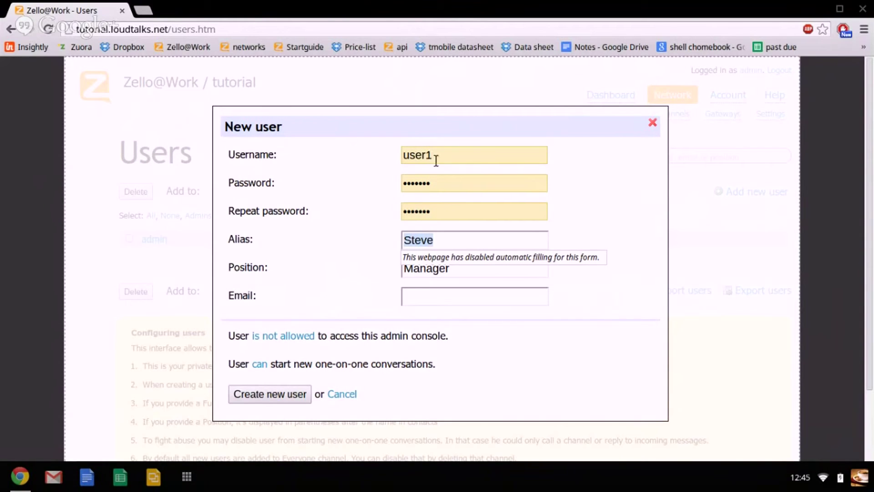
{"action": "left_click", "coordinate": [441, 297]}
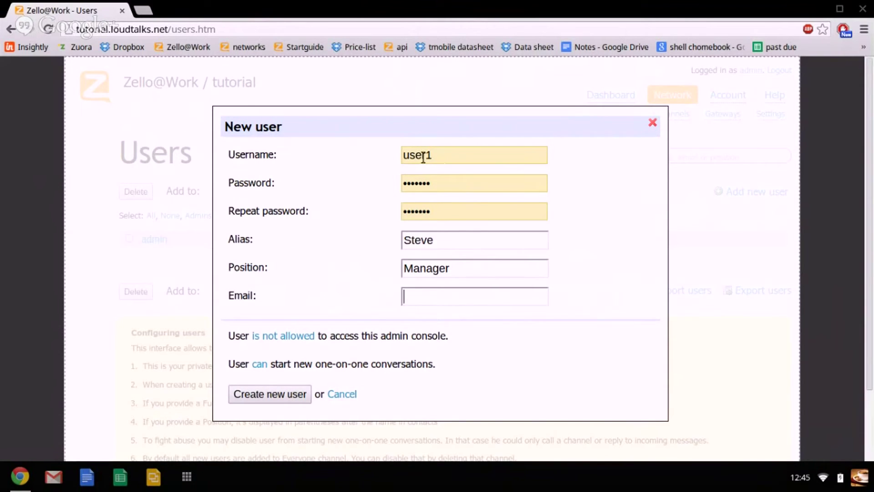
{"action": "left_click", "coordinate": [275, 393]}
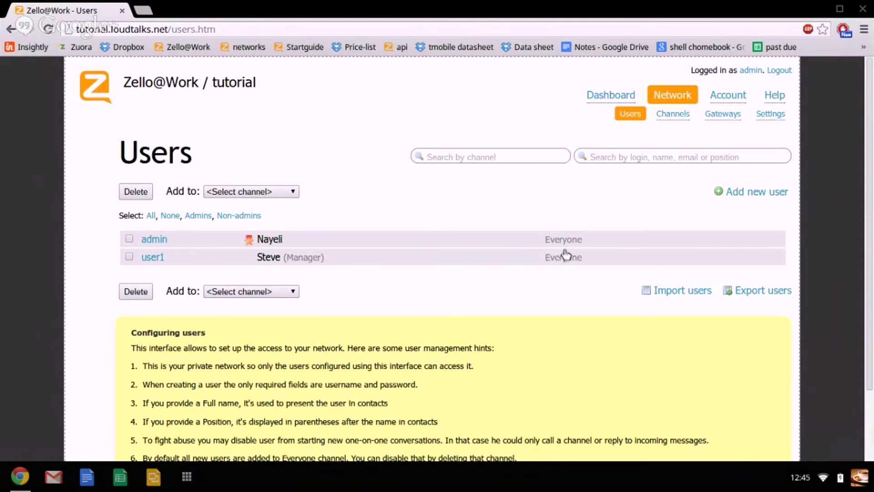
Open the admin account and change its position to Director.
{"action": "left_click", "coordinate": [148, 242]}
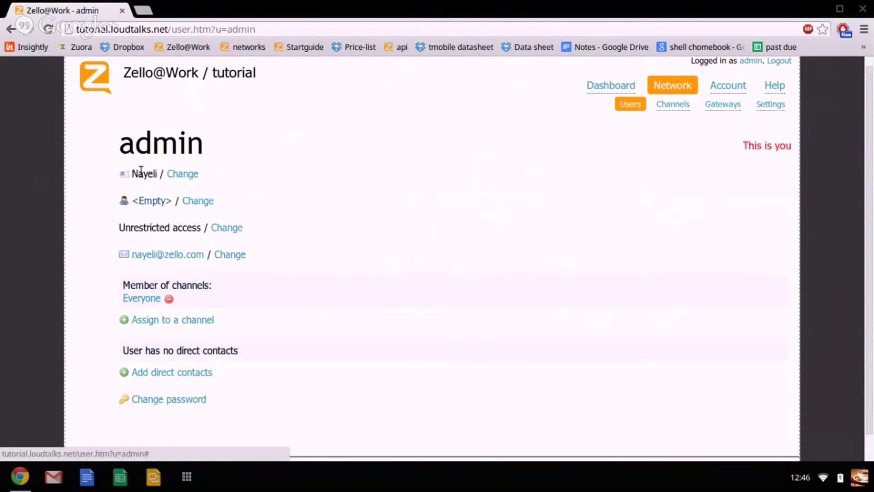
{"action": "left_click", "coordinate": [180, 180]}
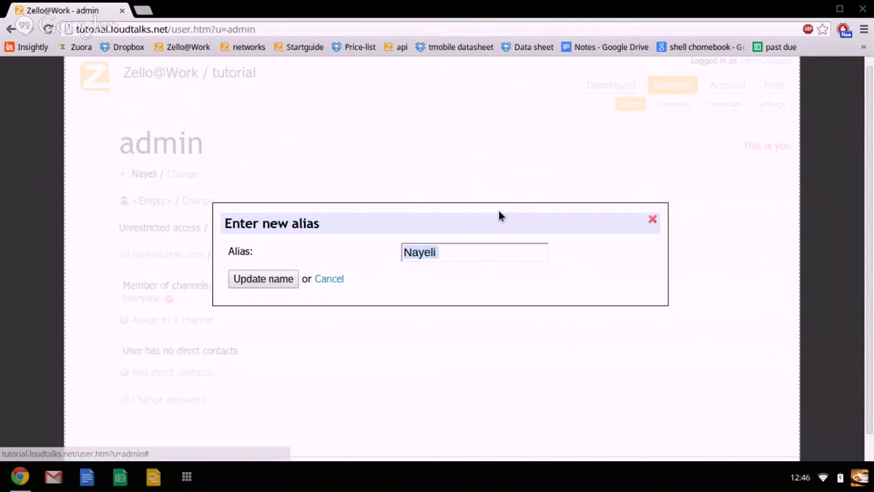
{"action": "left_click", "coordinate": [288, 277]}
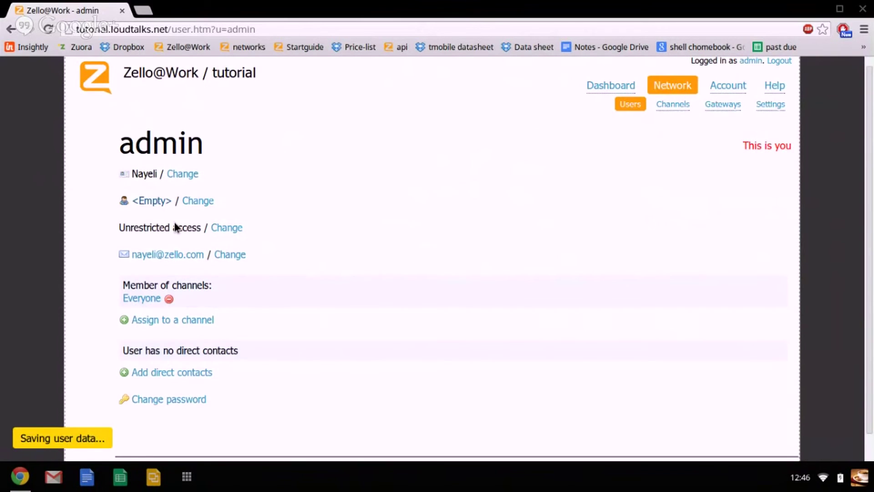
{"action": "left_click", "coordinate": [201, 202]}
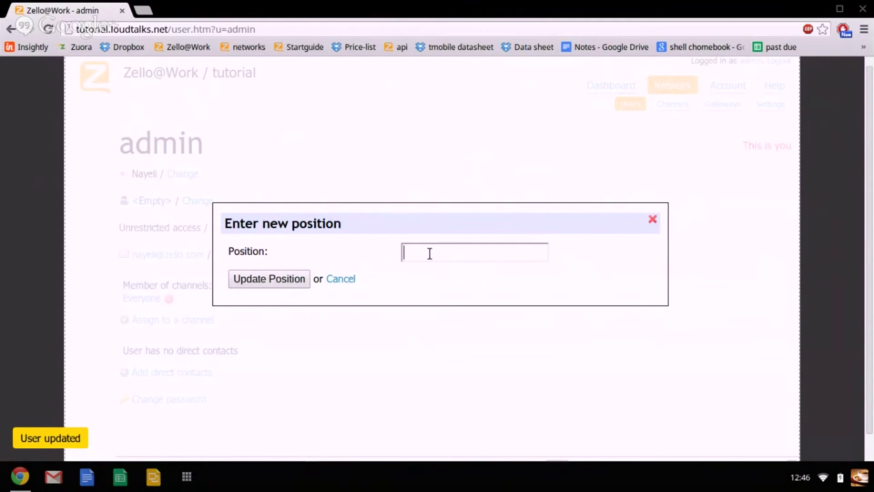
{"action": "type", "text": "Director"}
{"action": "key", "text": "Return"}
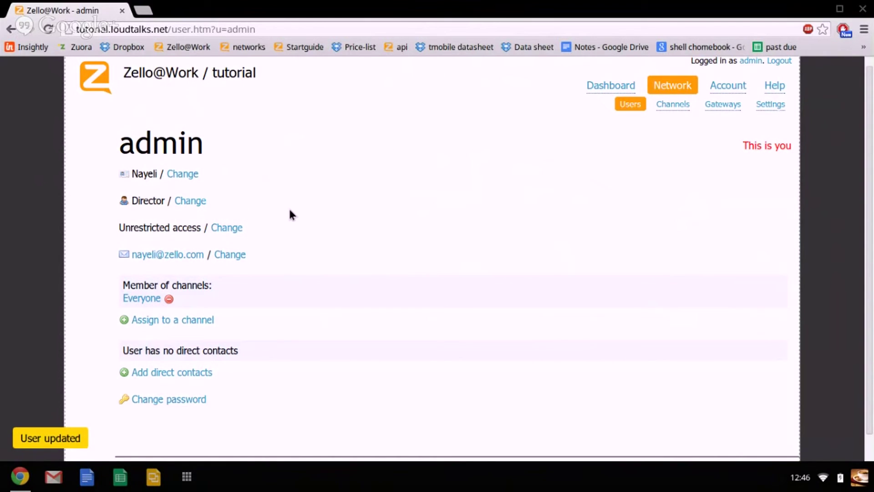
Toggle the admin's access to limited and back to Unrestricted.
{"action": "left_click", "coordinate": [227, 228]}
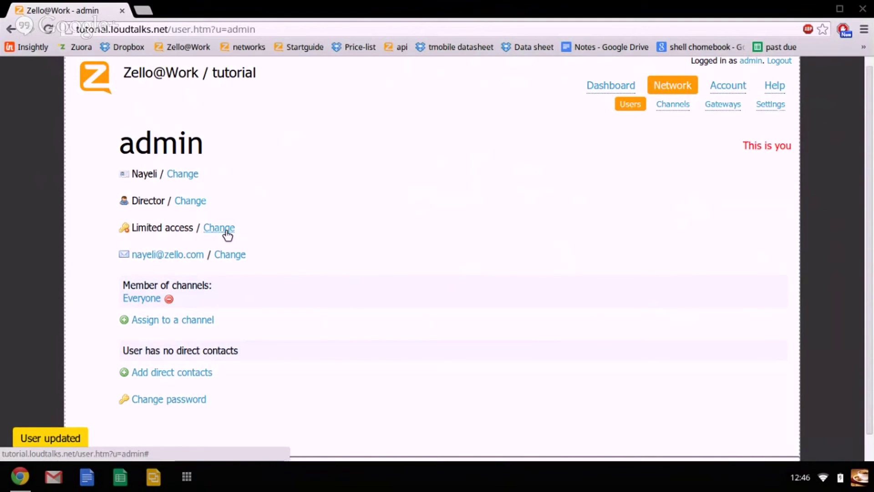
{"action": "left_click", "coordinate": [227, 229]}
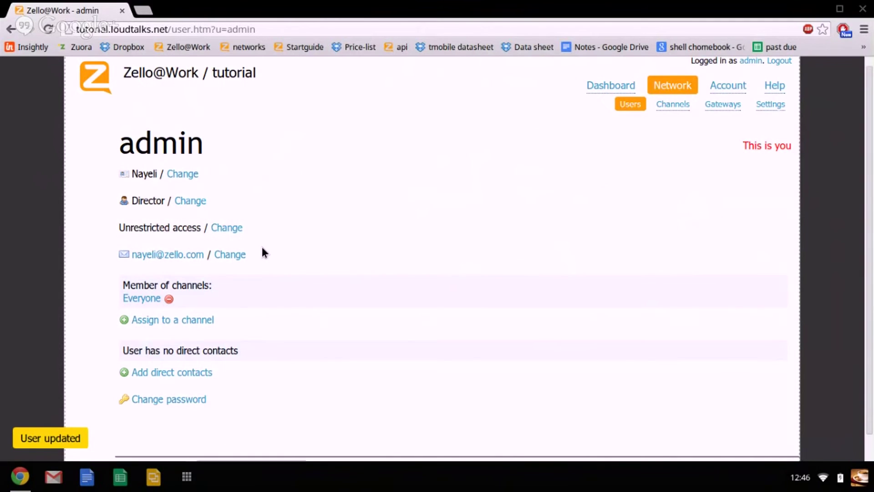
{"action": "scroll", "coordinate": [263, 252], "scroll_direction": "down", "scroll_amount": 1}
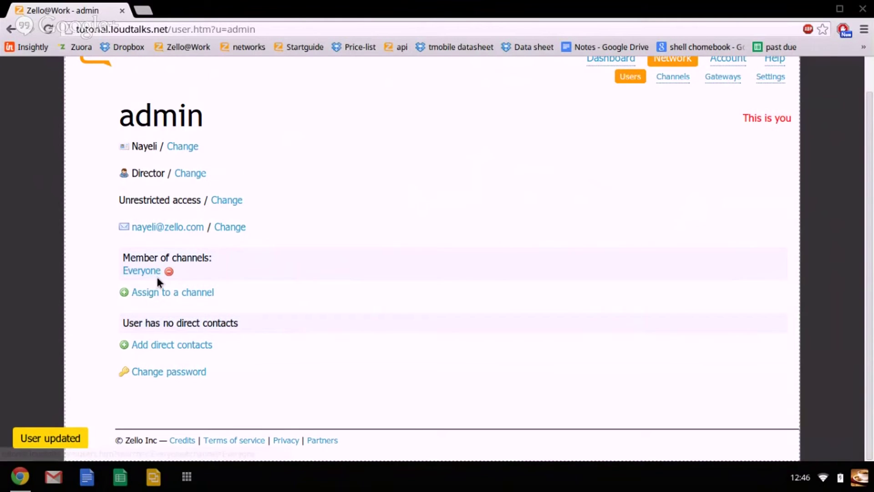
Remove the admin from the Everyone channel and add it back.
{"action": "left_click", "coordinate": [169, 272]}
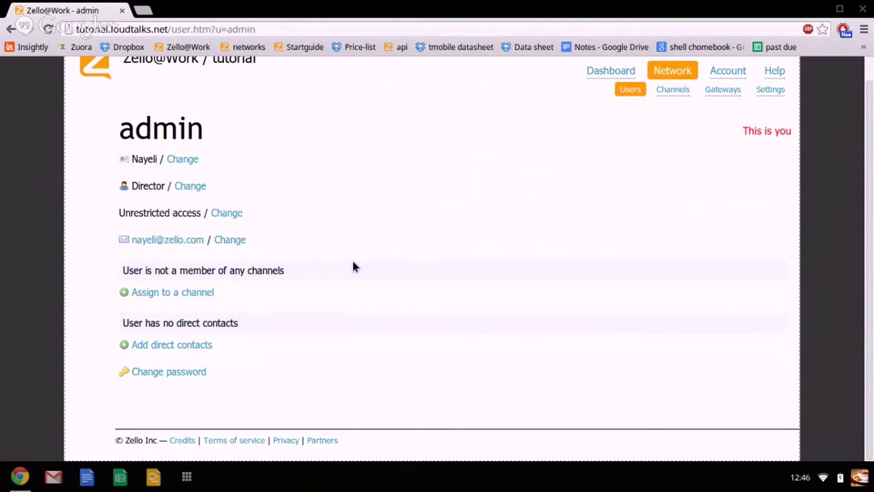
{"action": "left_click", "coordinate": [211, 297]}
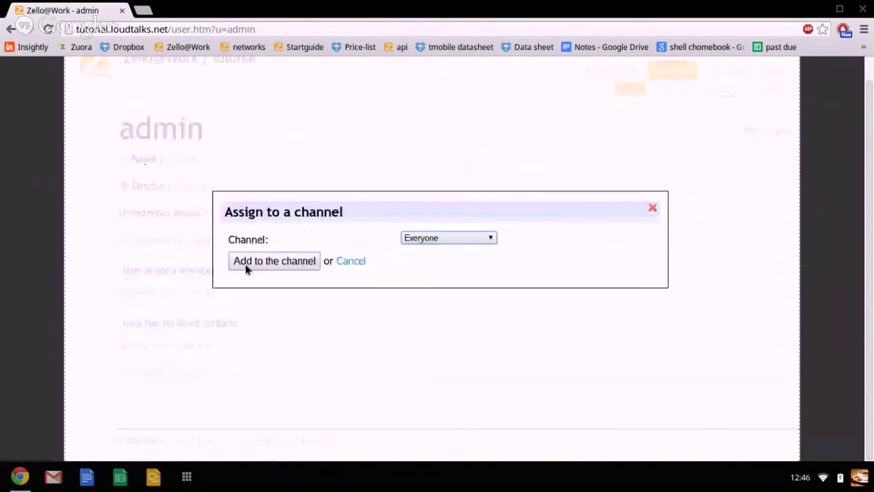
{"action": "left_click", "coordinate": [246, 265]}
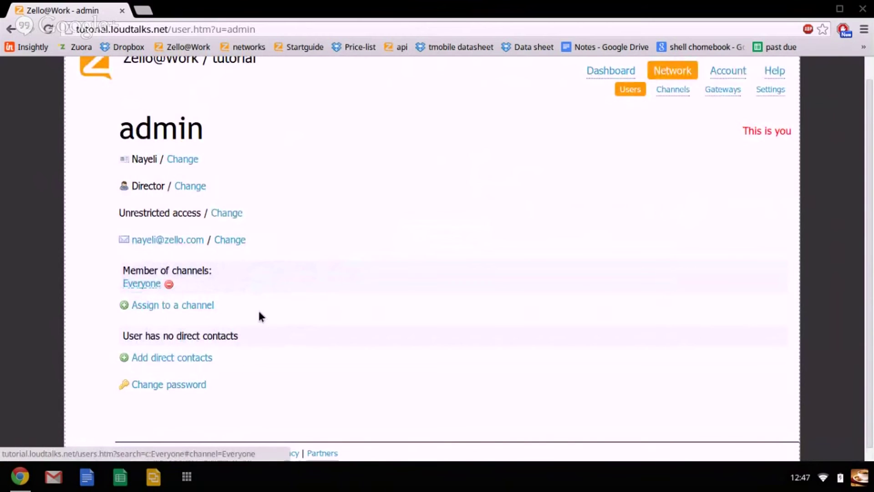
Add user1 as the admin's direct contact, then remove it and return to Users.
{"action": "left_click", "coordinate": [172, 357]}
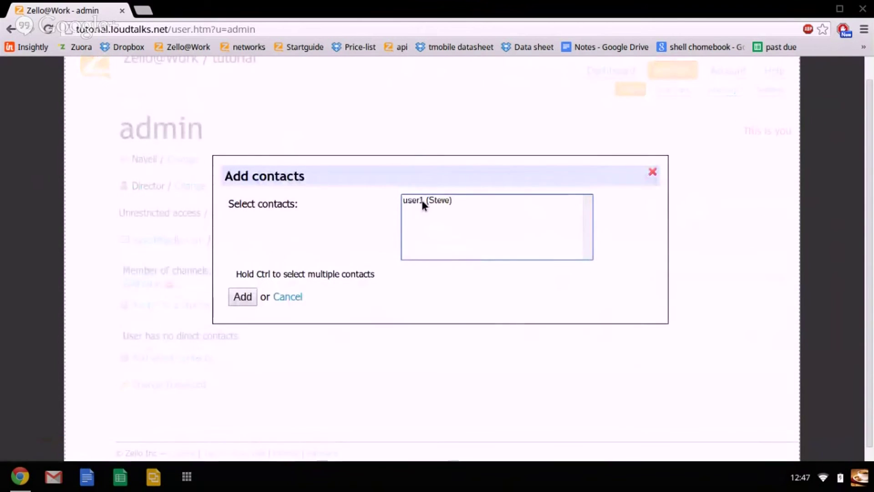
{"action": "left_click", "coordinate": [422, 200]}
{"action": "left_click", "coordinate": [243, 297]}
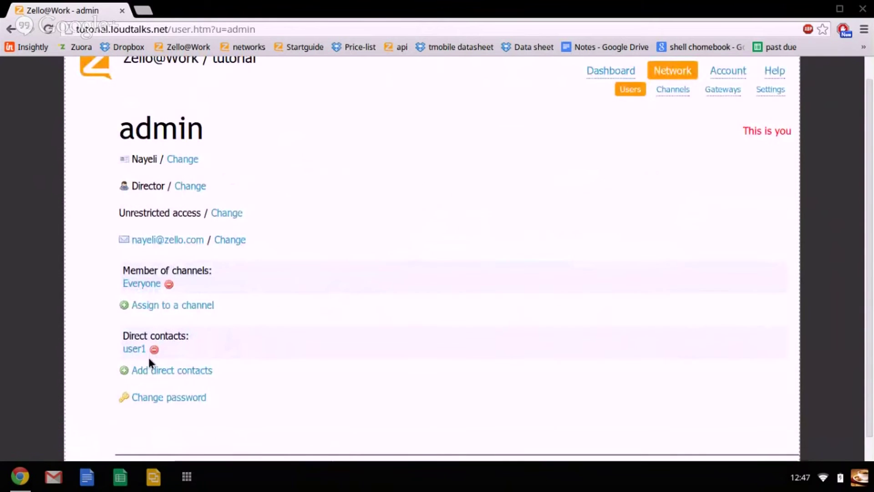
{"action": "left_click", "coordinate": [154, 349]}
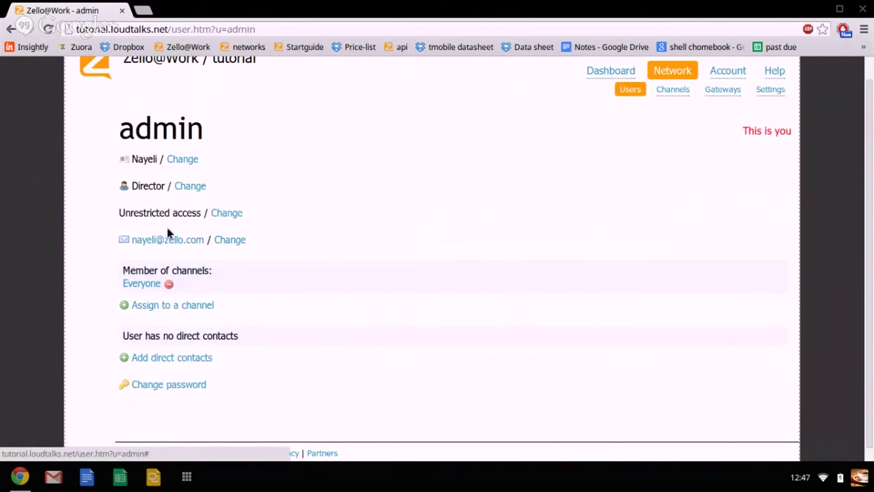
{"action": "left_click", "coordinate": [634, 89]}
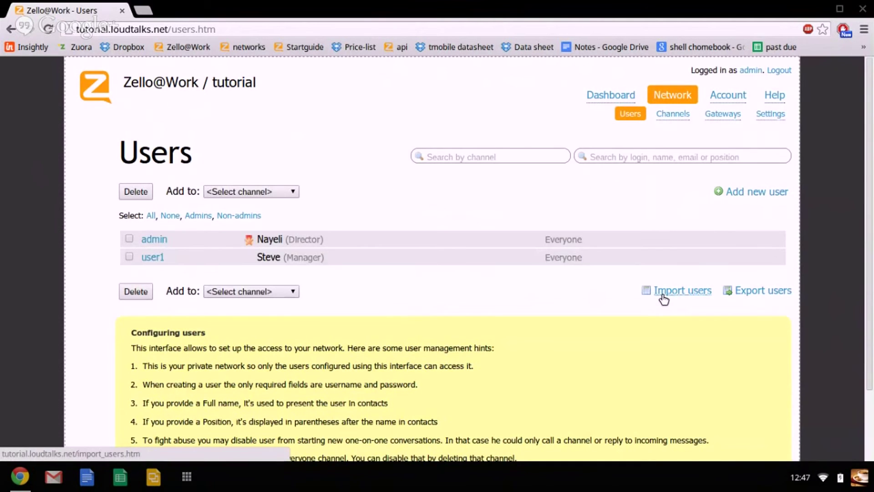
{"action": "left_click", "coordinate": [663, 294]}
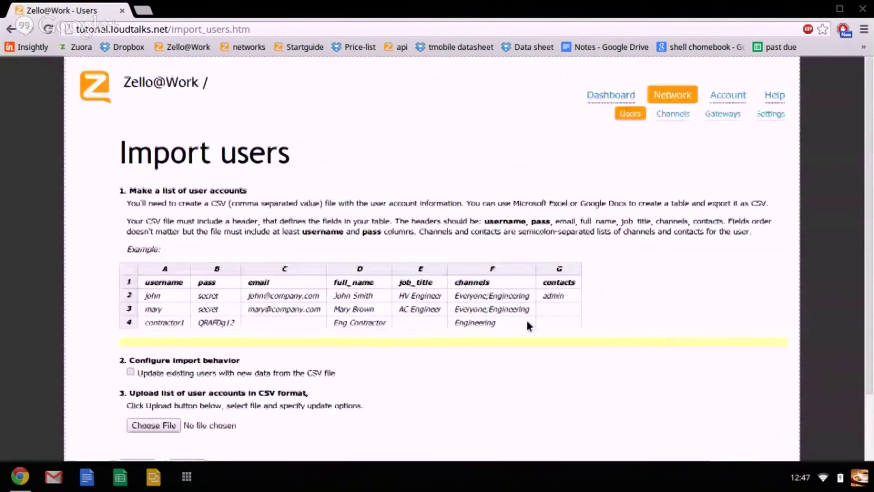
{"action": "scroll", "coordinate": [260, 290], "scroll_direction": "down", "scroll_amount": 2}
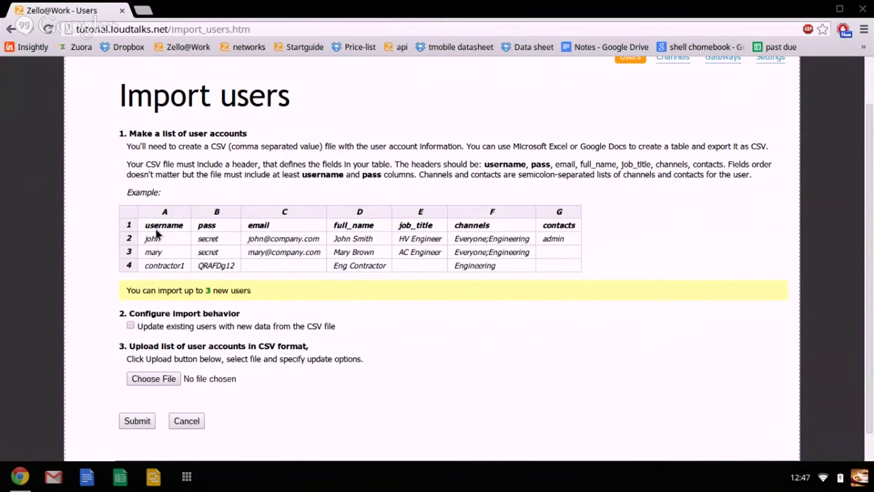
{"action": "double_click", "coordinate": [188, 225]}
{"action": "left_click", "coordinate": [206, 225]}
{"action": "double_click", "coordinate": [220, 226]}
{"action": "left_click", "coordinate": [166, 381]}
{"action": "scroll", "coordinate": [214, 368], "scroll_direction": "down", "scroll_amount": 1}
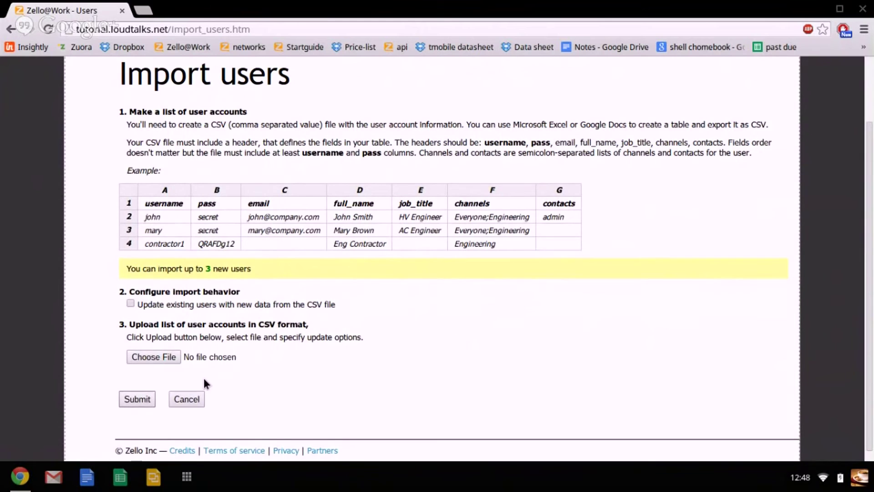
{"action": "left_click", "coordinate": [181, 397]}
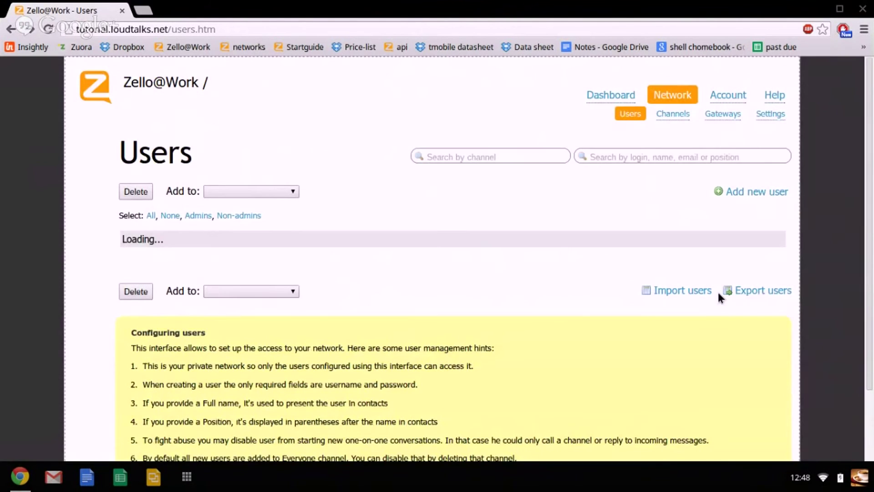
{"action": "left_click", "coordinate": [756, 294]}
Inspect the exported user table in the new tab, then return to Zello@Work.
{"action": "mouse_move", "coordinate": [252, 117]}
{"action": "left_mouse_down"}
{"action": "mouse_move", "coordinate": [65, 71]}
{"action": "mouse_move", "coordinate": [13, 70]}
{"action": "mouse_move", "coordinate": [250, 111]}
{"action": "mouse_move", "coordinate": [250, 127]}
{"action": "left_mouse_up"}
{"action": "left_click", "coordinate": [9, 71]}
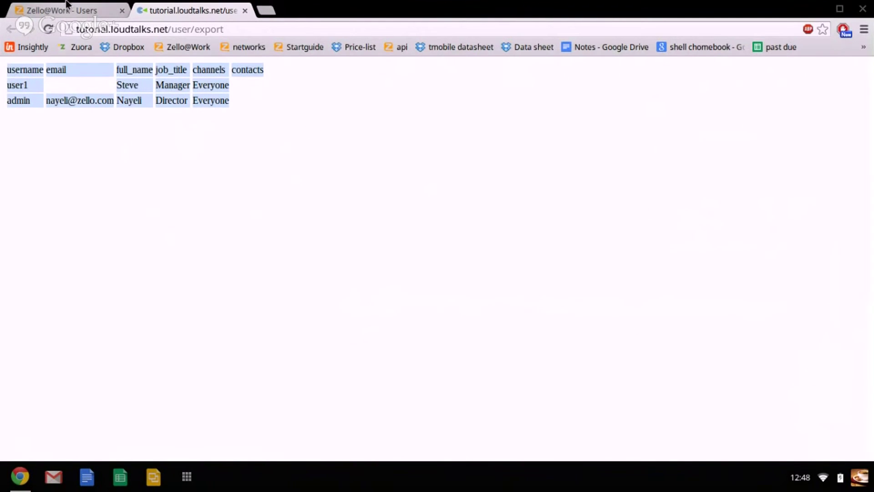
{"action": "left_click", "coordinate": [47, 81]}
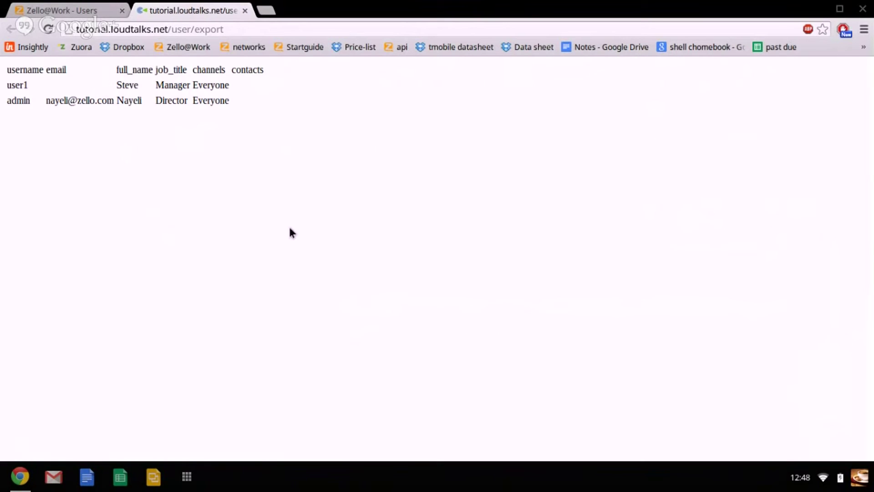
{"action": "left_click", "coordinate": [77, 8]}
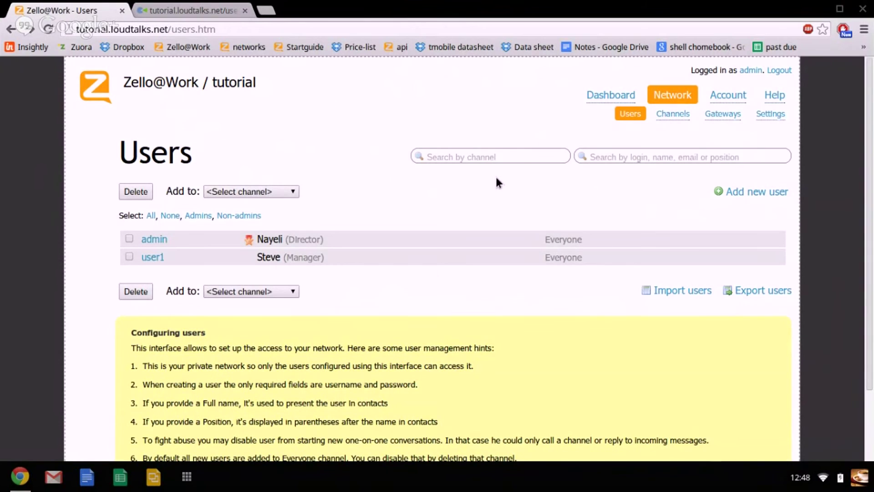
{"action": "left_click", "coordinate": [674, 116]}
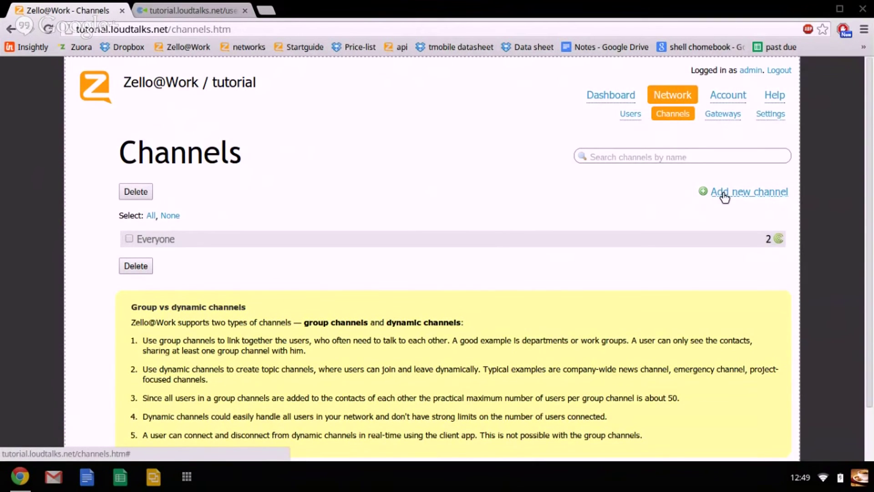
Create a new channel named 'Newchannel'.
{"action": "left_click", "coordinate": [724, 194]}
{"action": "type", "text": "Newchannel"}
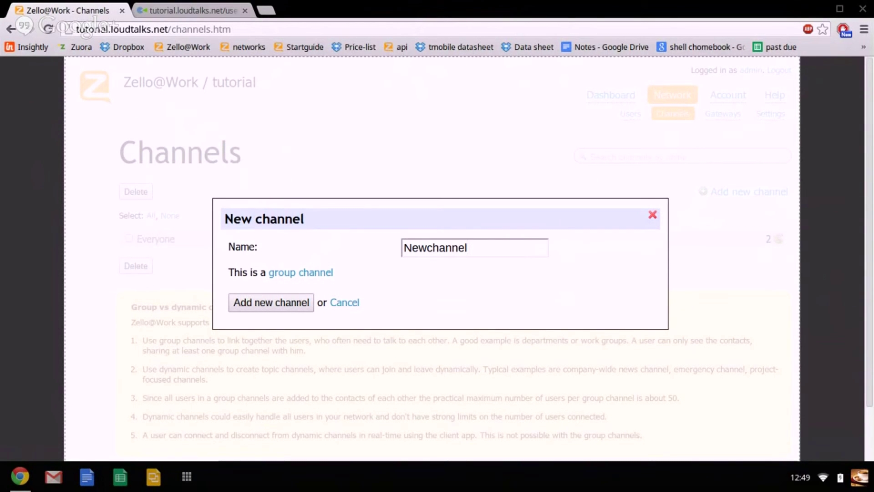
{"action": "left_click", "coordinate": [235, 303]}
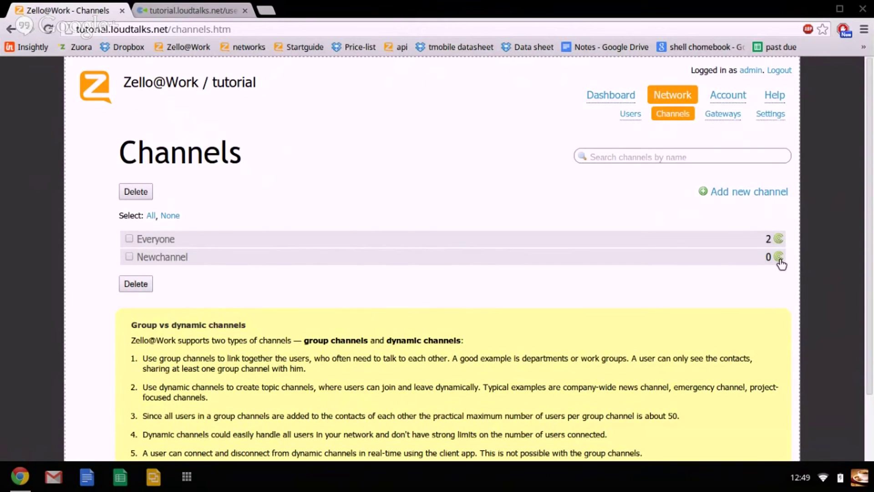
Try hidden and dynamic types for Newchannel, then save it as a group channel.
{"action": "left_click", "coordinate": [780, 258]}
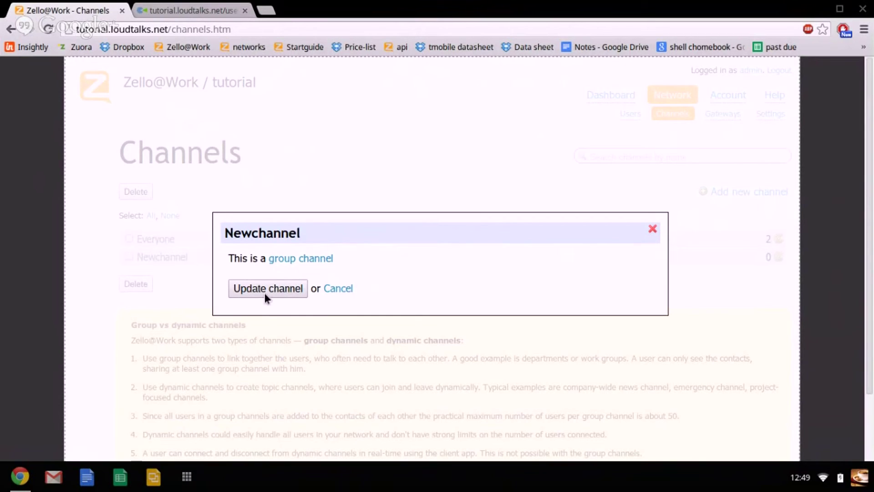
{"action": "left_click", "coordinate": [312, 260]}
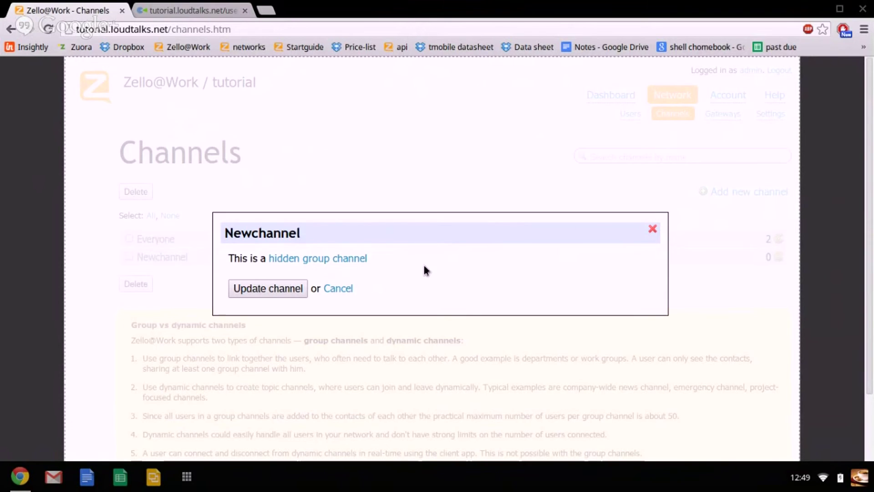
{"action": "left_click", "coordinate": [333, 260]}
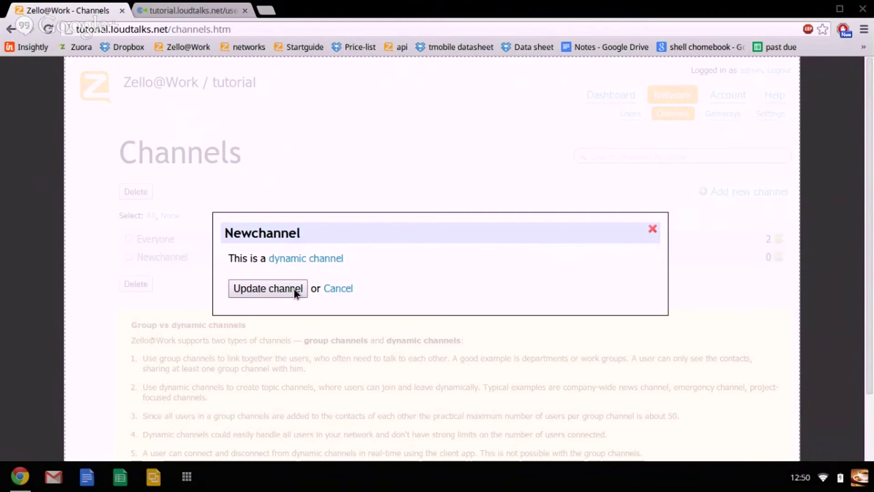
{"action": "left_click", "coordinate": [332, 259]}
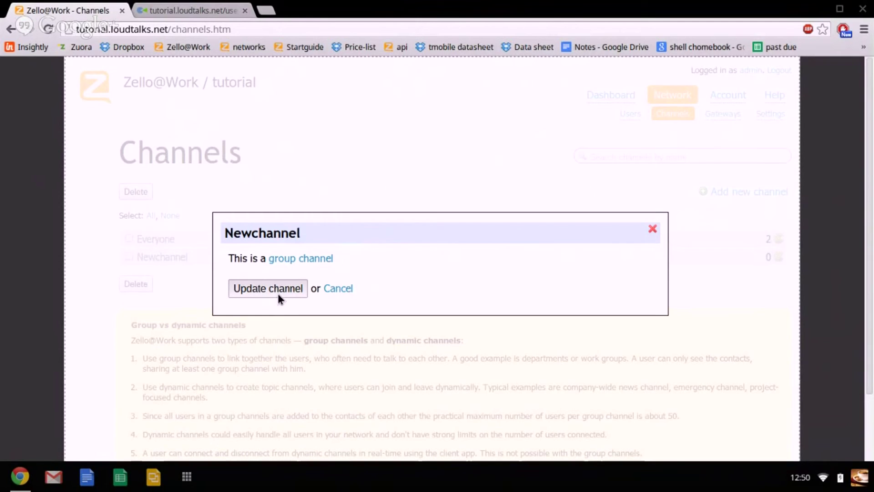
{"action": "left_click", "coordinate": [278, 294]}
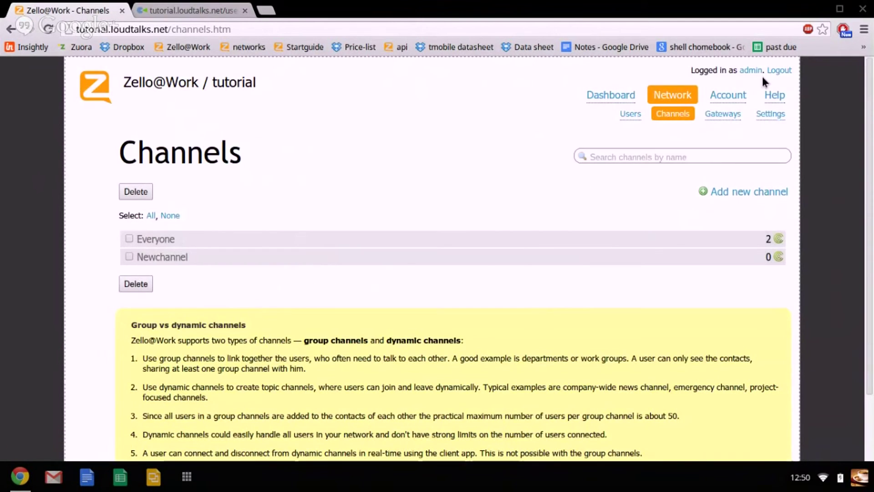
{"action": "left_click", "coordinate": [627, 117]}
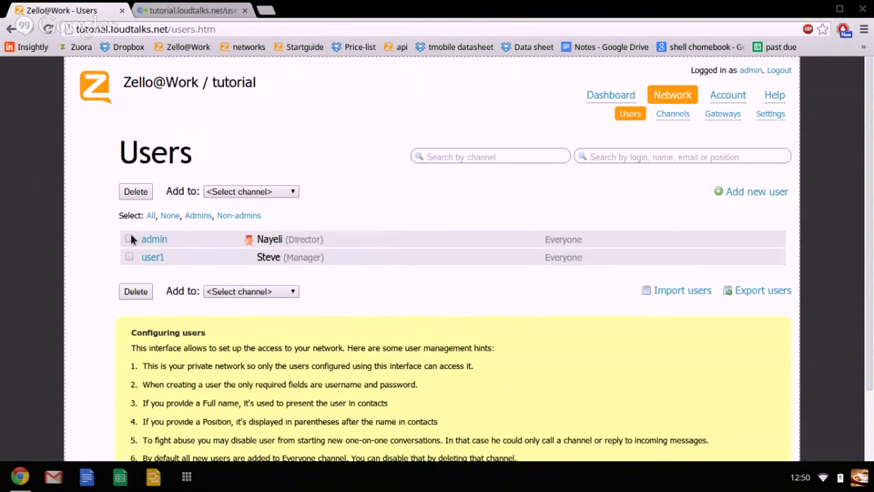
Add admin and user1 to Newchannel, then begin deleting the Everyone channel.
{"action": "left_click", "coordinate": [129, 257]}
{"action": "left_click", "coordinate": [233, 190]}
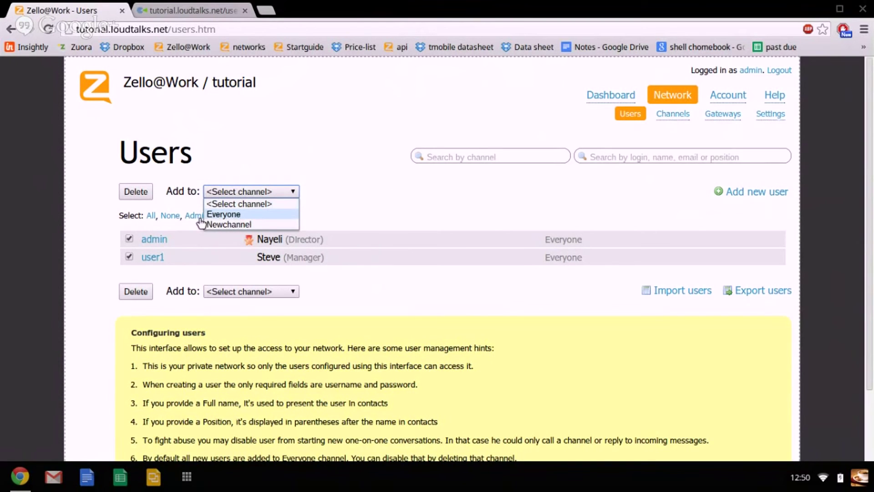
{"action": "left_click", "coordinate": [223, 224]}
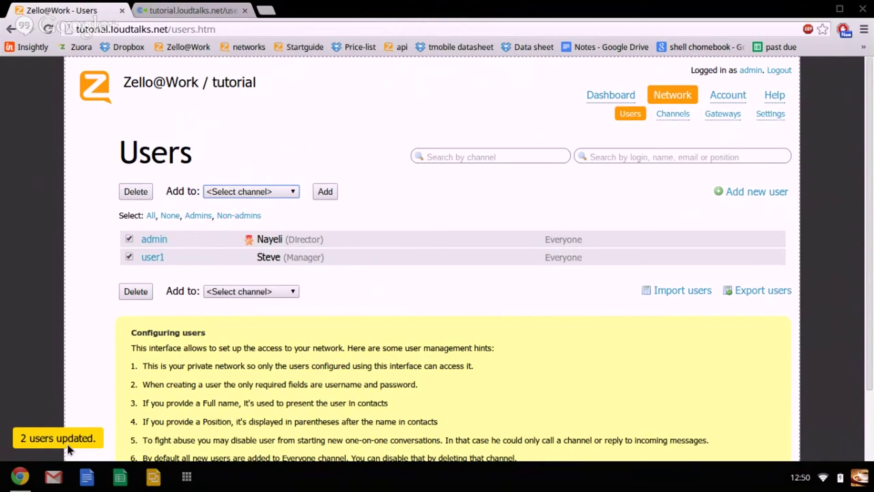
{"action": "left_click", "coordinate": [660, 114]}
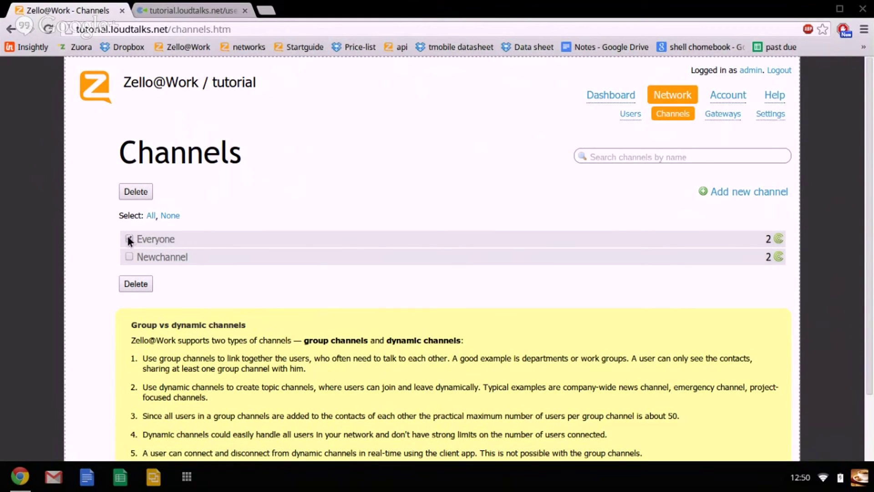
{"action": "left_click", "coordinate": [132, 193]}
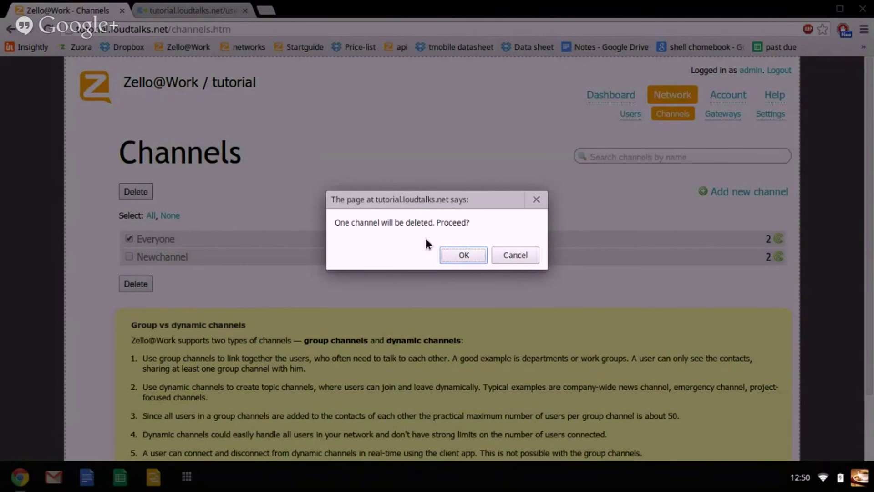
Confirm deleting the Everyone channel, then delete user1 instead of admin from Users.
{"action": "key", "text": "Return"}
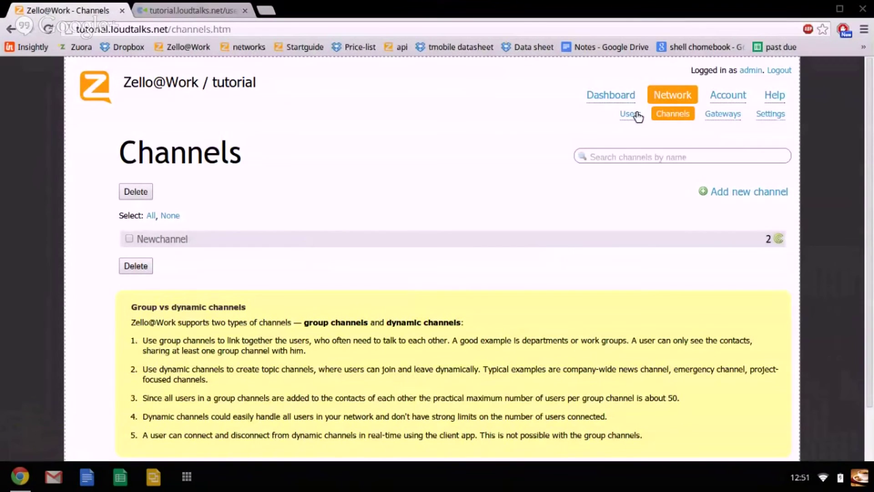
{"action": "left_click", "coordinate": [638, 114]}
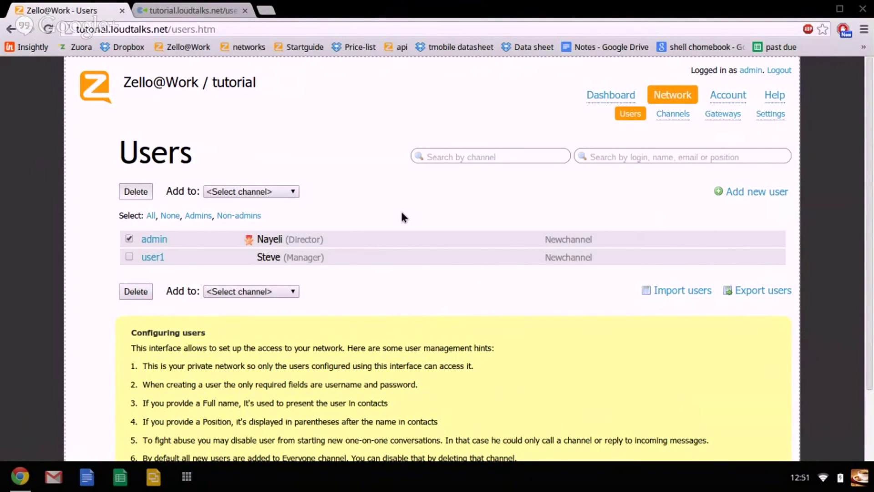
{"action": "key", "text": "Delete"}
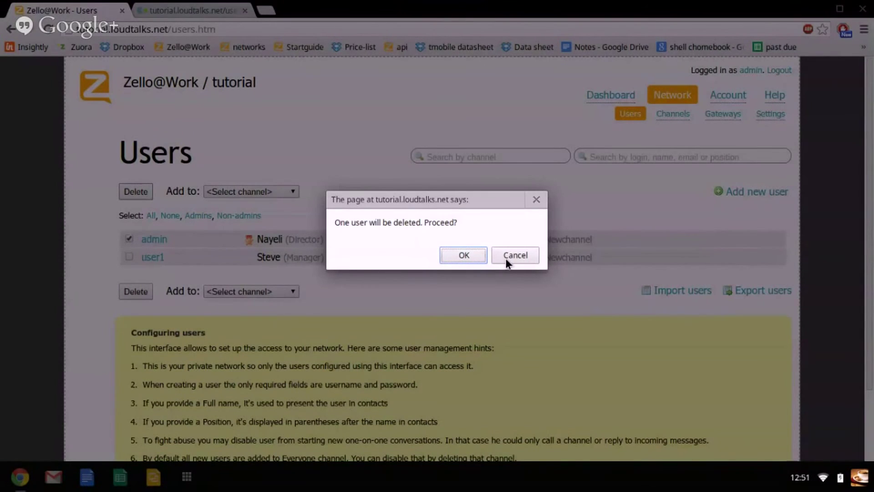
{"action": "left_click", "coordinate": [505, 259]}
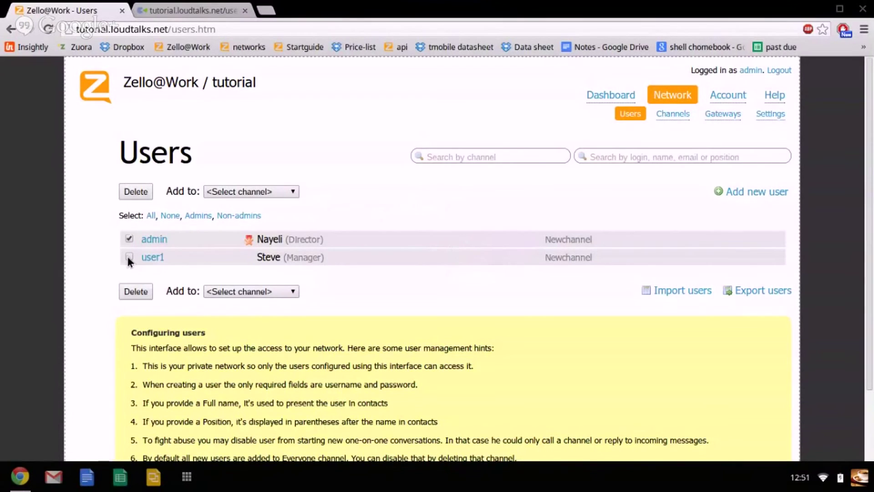
{"action": "left_click", "coordinate": [142, 187]}
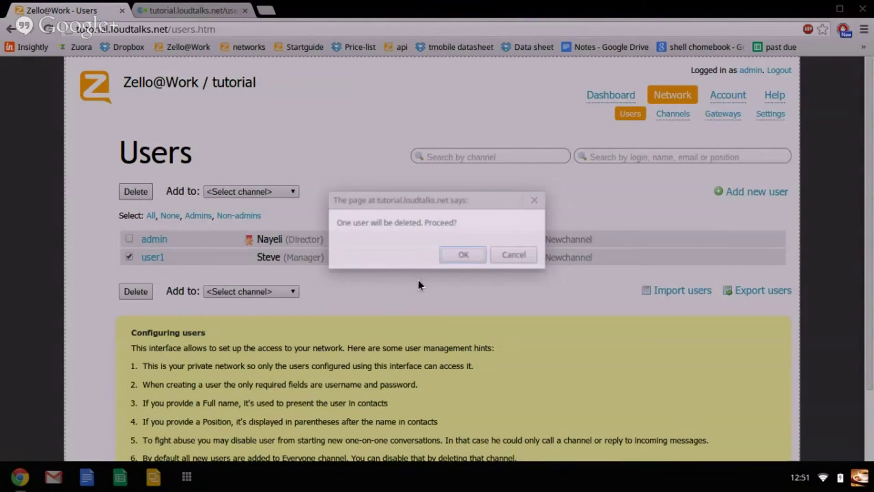
{"action": "left_click", "coordinate": [458, 254]}
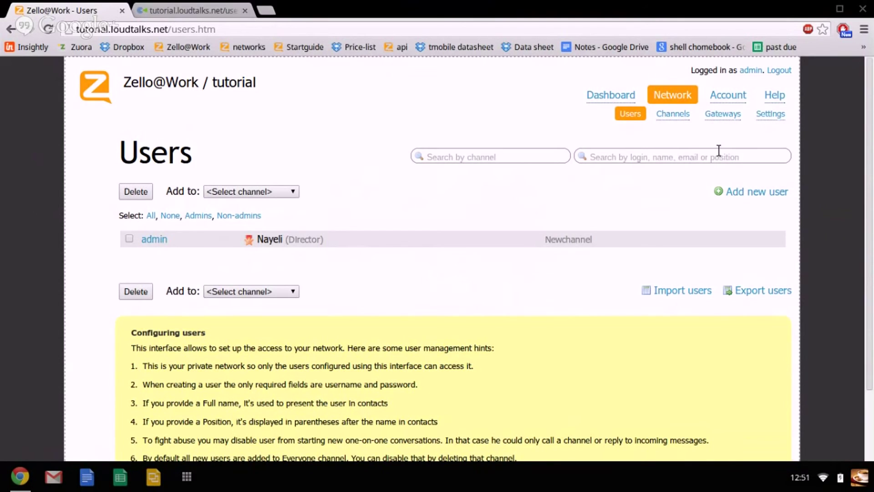
Open Network > Gateways and attempt Add new gateway, triggering the gateway-limit notice.
{"action": "left_click", "coordinate": [721, 117]}
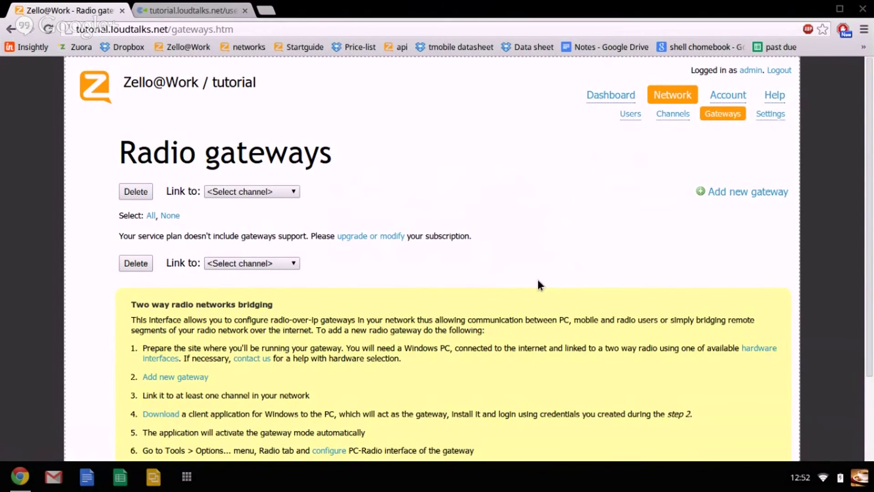
{"action": "scroll", "coordinate": [538, 280], "scroll_direction": "down", "scroll_amount": 3}
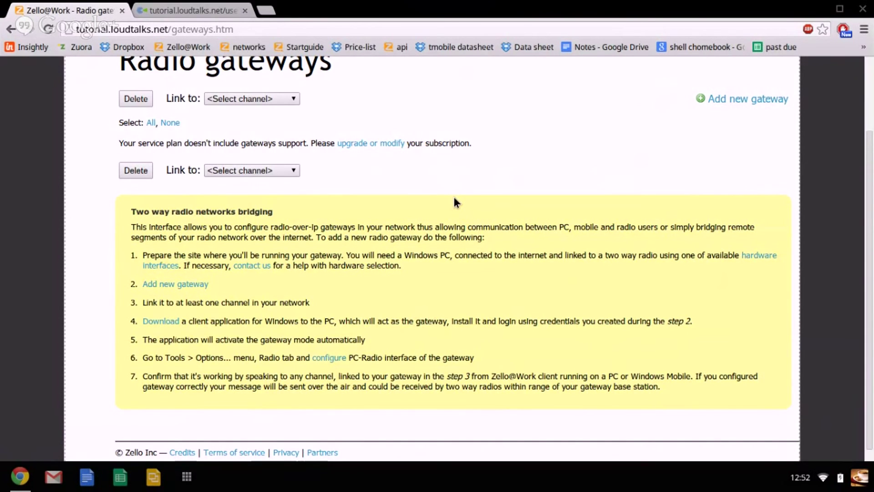
{"action": "scroll", "coordinate": [456, 202], "scroll_direction": "up", "scroll_amount": 1}
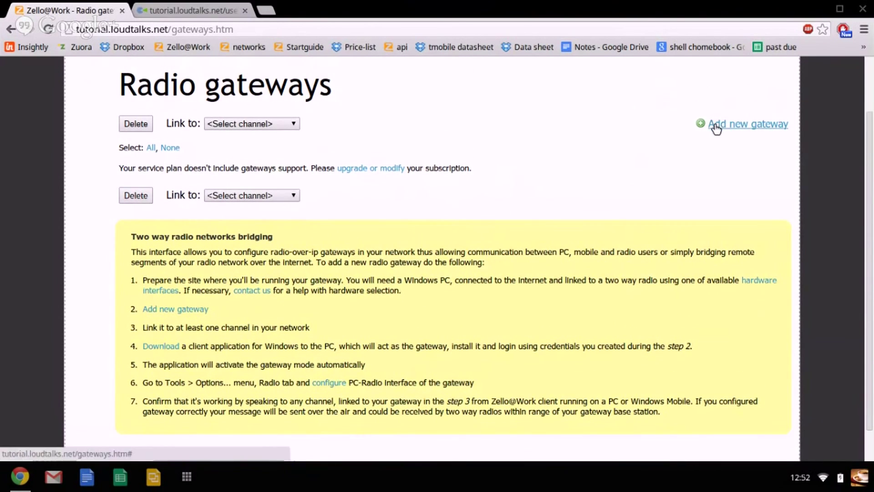
{"action": "left_click", "coordinate": [716, 127]}
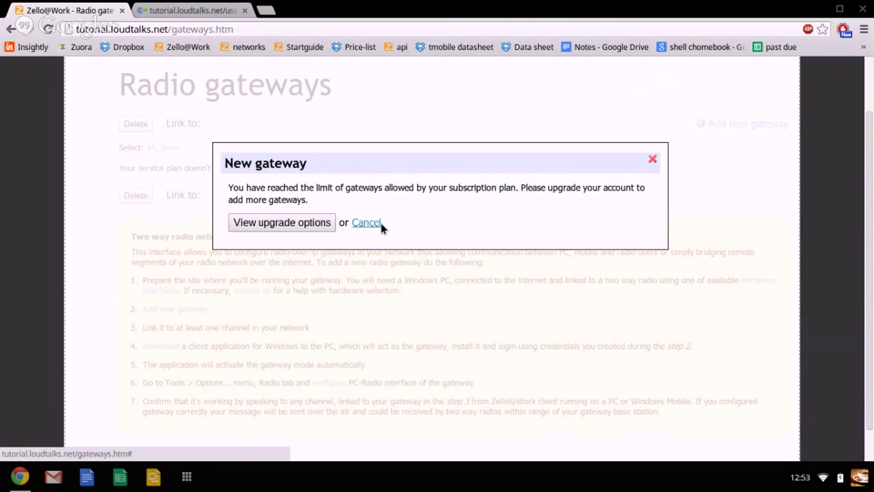
Cancel the New gateway notice to return to the Radio gateways page.
{"action": "left_click", "coordinate": [381, 222]}
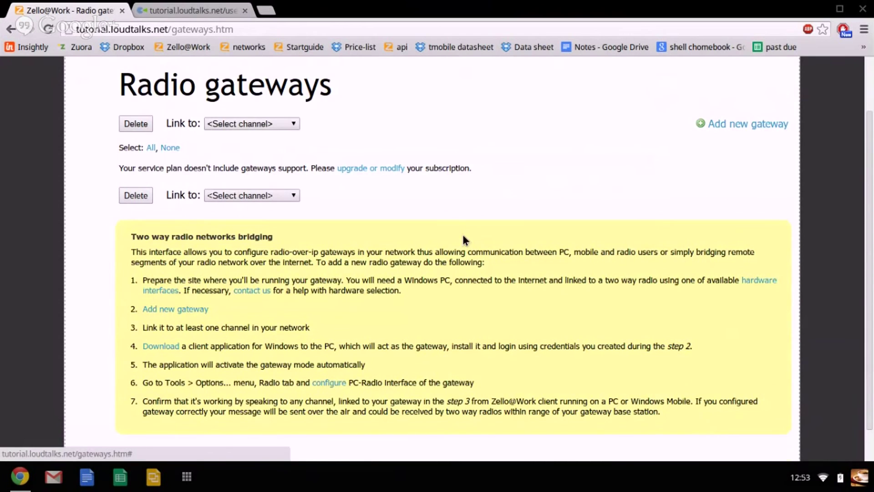
{"action": "scroll", "coordinate": [463, 234], "scroll_direction": "up", "scroll_amount": 2}
Open Network > Settings and scroll through the Desktop client options.
{"action": "left_click", "coordinate": [775, 113]}
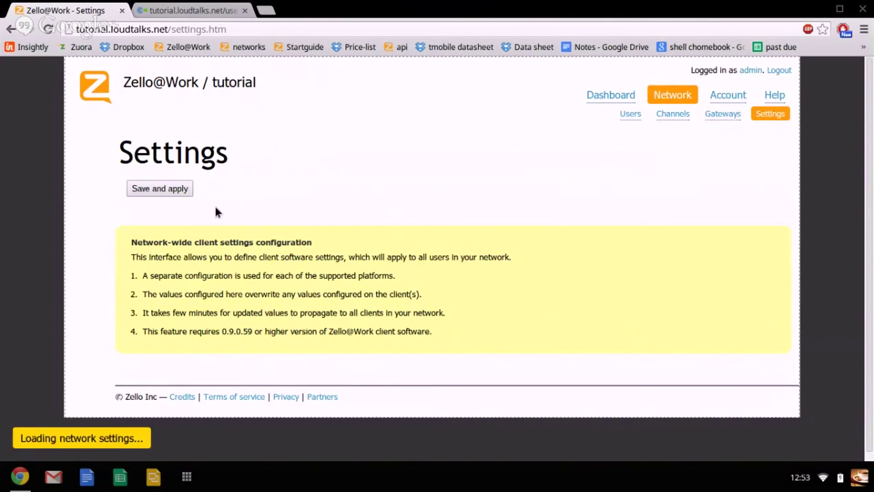
{"action": "scroll", "coordinate": [357, 213], "scroll_direction": "down", "scroll_amount": 2}
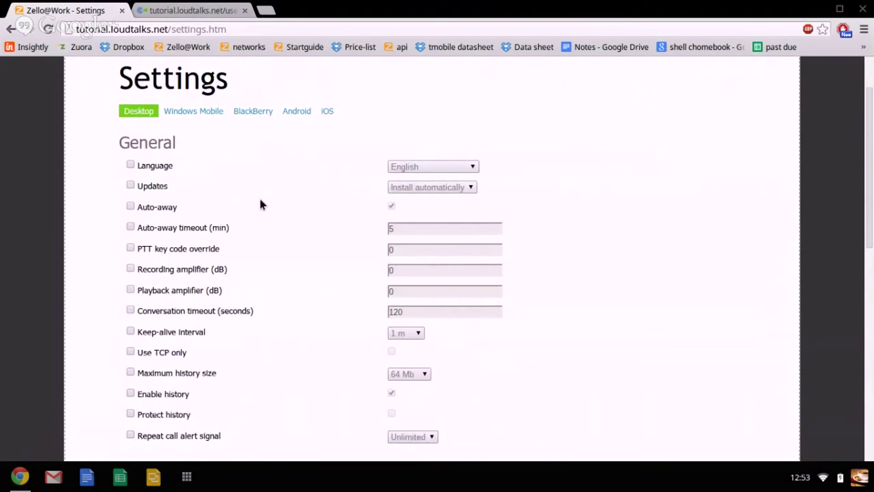
{"action": "scroll", "coordinate": [260, 201], "scroll_direction": "down", "scroll_amount": 1}
{"action": "scroll", "coordinate": [261, 204], "scroll_direction": "down", "scroll_amount": 1}
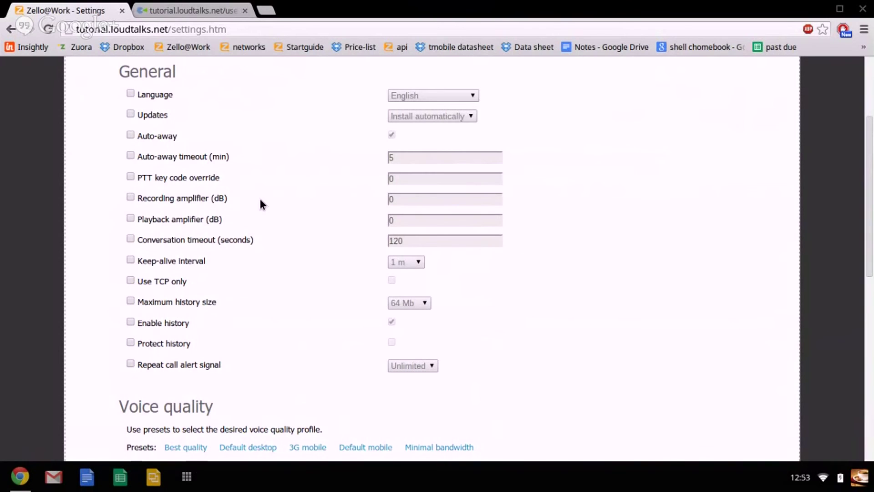
{"action": "scroll", "coordinate": [259, 201], "scroll_direction": "up", "scroll_amount": 2}
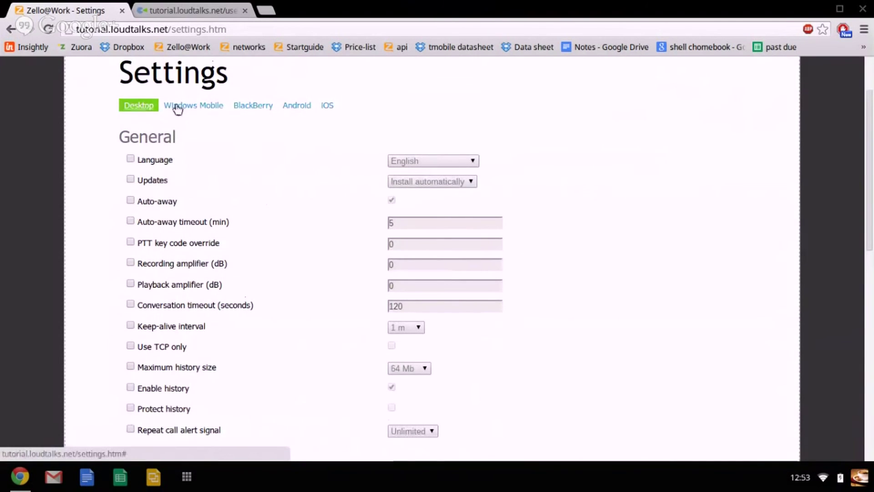
Browse the Windows Mobile, BlackBerry, Android, iOS and Desktop tabs, ending on Android.
{"action": "left_click", "coordinate": [225, 108]}
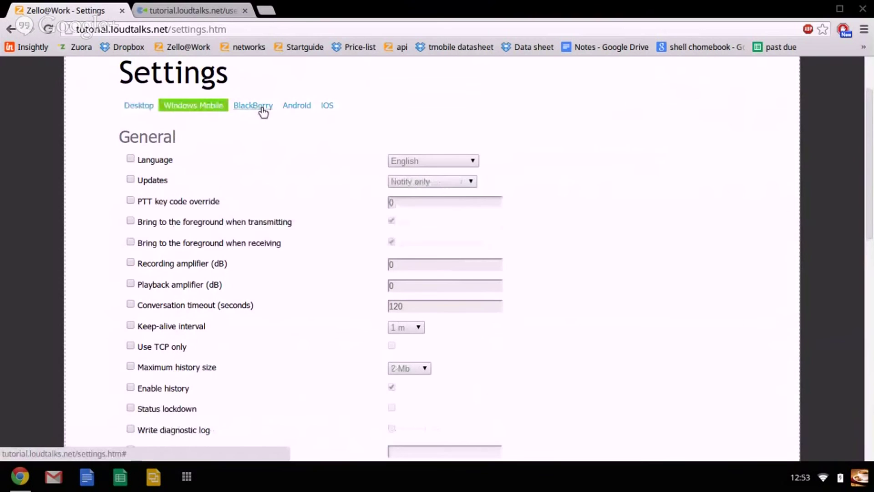
{"action": "left_click", "coordinate": [258, 108]}
{"action": "left_click", "coordinate": [294, 107]}
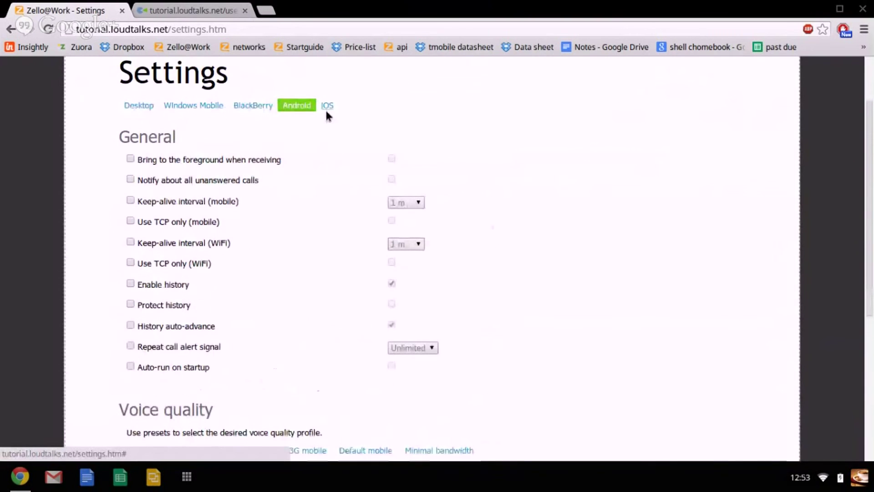
{"action": "left_click", "coordinate": [328, 106]}
{"action": "left_click", "coordinate": [133, 153]}
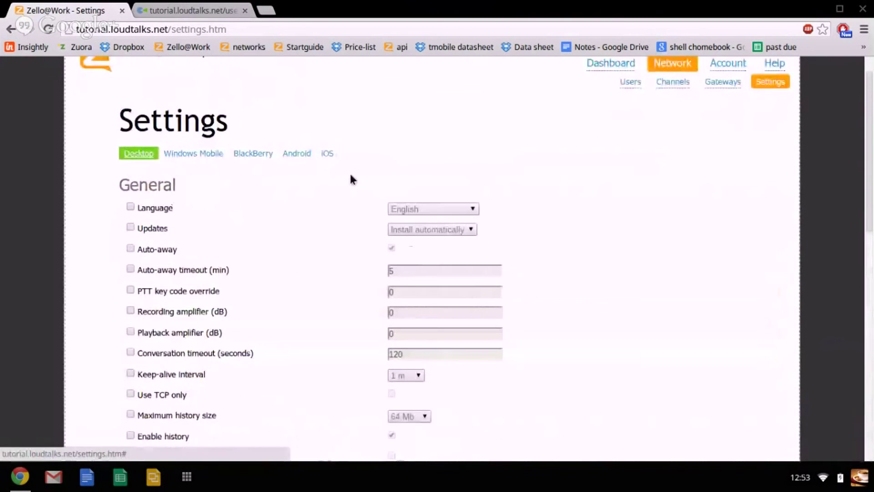
{"action": "scroll", "coordinate": [350, 179], "scroll_direction": "down", "scroll_amount": 2}
{"action": "scroll", "coordinate": [351, 179], "scroll_direction": "down", "scroll_amount": 6}
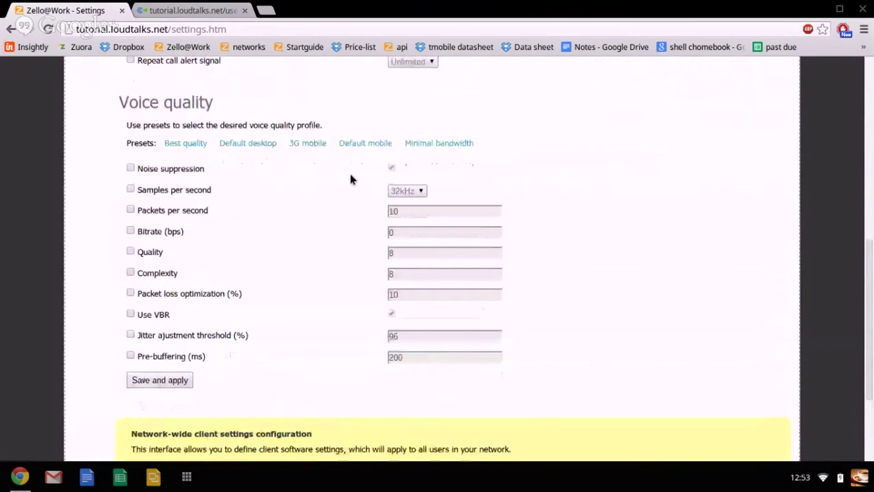
{"action": "scroll", "coordinate": [351, 175], "scroll_direction": "up", "scroll_amount": 2}
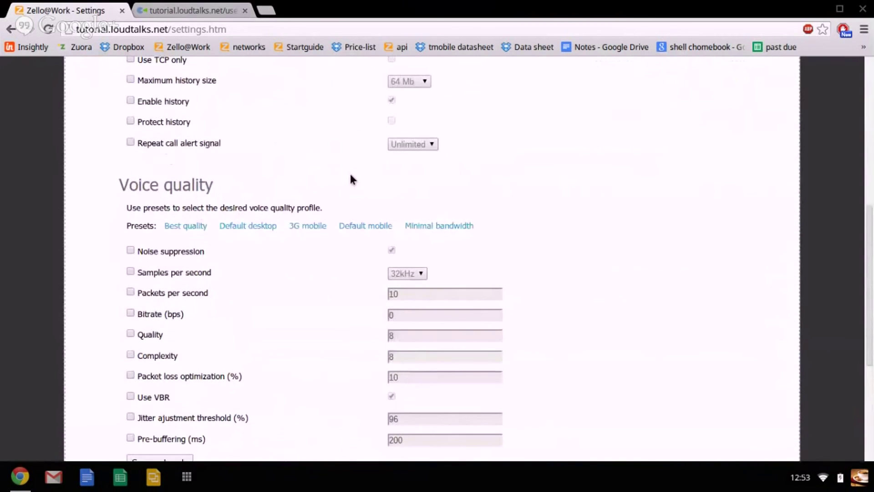
{"action": "scroll", "coordinate": [351, 179], "scroll_direction": "up", "scroll_amount": 5}
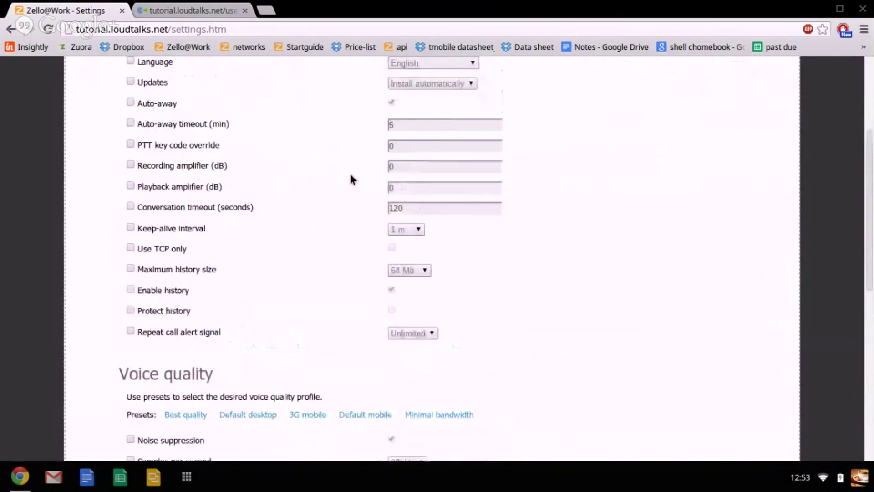
{"action": "scroll", "coordinate": [350, 179], "scroll_direction": "up", "scroll_amount": 4}
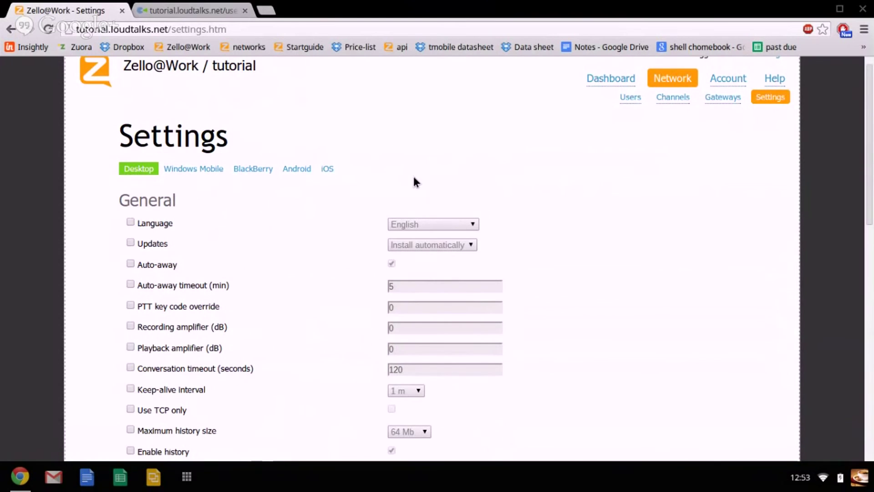
{"action": "left_click", "coordinate": [307, 170]}
Review Android history, 1 m keep-alive intervals and Unlimited call-alert repeats, then scroll to top.
{"action": "scroll", "coordinate": [455, 191], "scroll_direction": "down", "scroll_amount": 1}
{"action": "scroll", "coordinate": [456, 191], "scroll_direction": "down", "scroll_amount": 2}
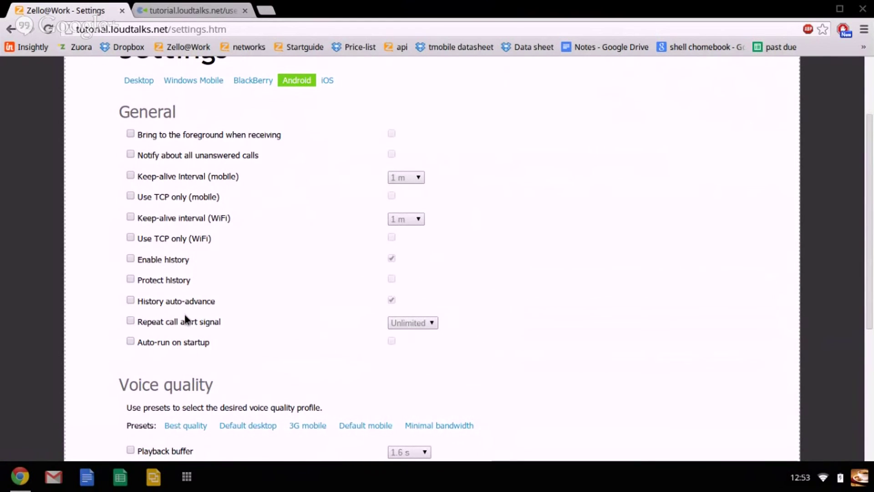
{"action": "scroll", "coordinate": [209, 324], "scroll_direction": "down", "scroll_amount": 3}
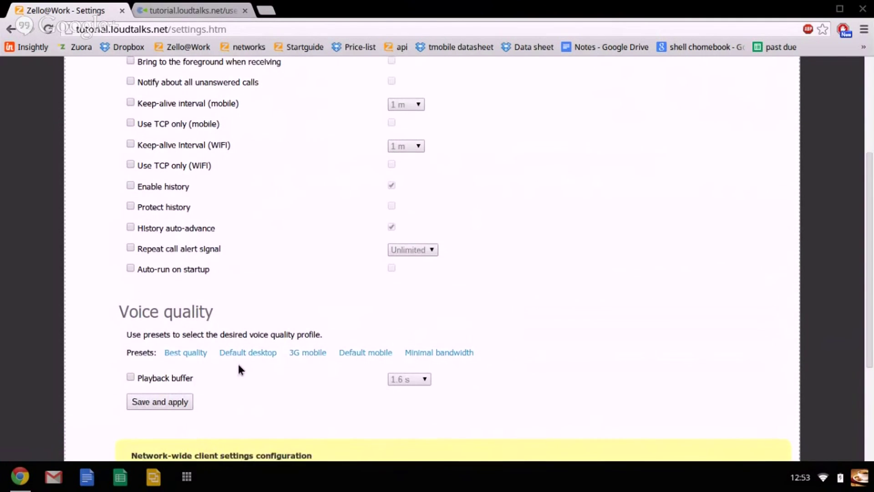
{"action": "scroll", "coordinate": [237, 361], "scroll_direction": "up", "scroll_amount": 2}
{"action": "scroll", "coordinate": [248, 259], "scroll_direction": "up", "scroll_amount": 3}
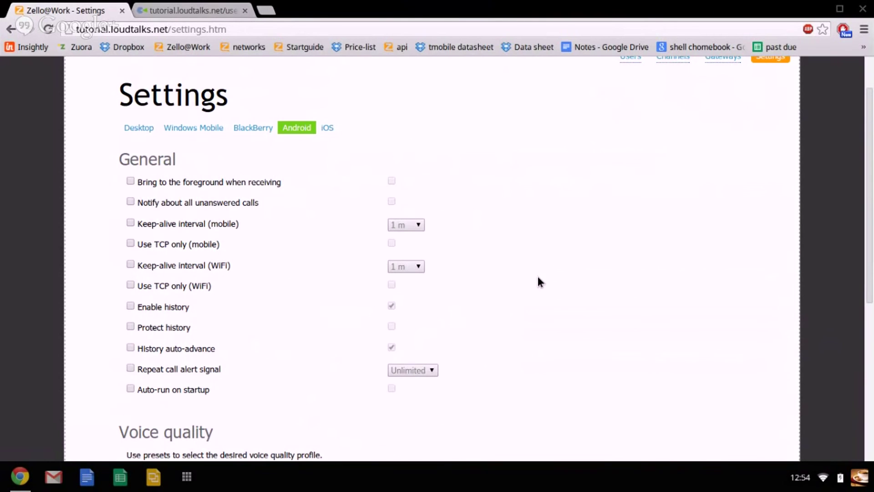
{"action": "scroll", "coordinate": [538, 281], "scroll_direction": "up", "scroll_amount": 2}
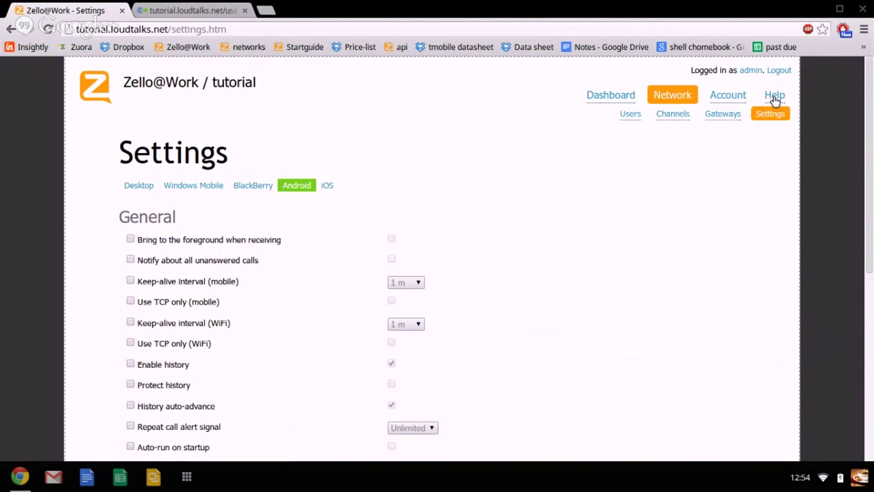
Open Help as a new Zello Support tab at support.zello.com/home.
{"action": "left_click", "coordinate": [774, 96]}
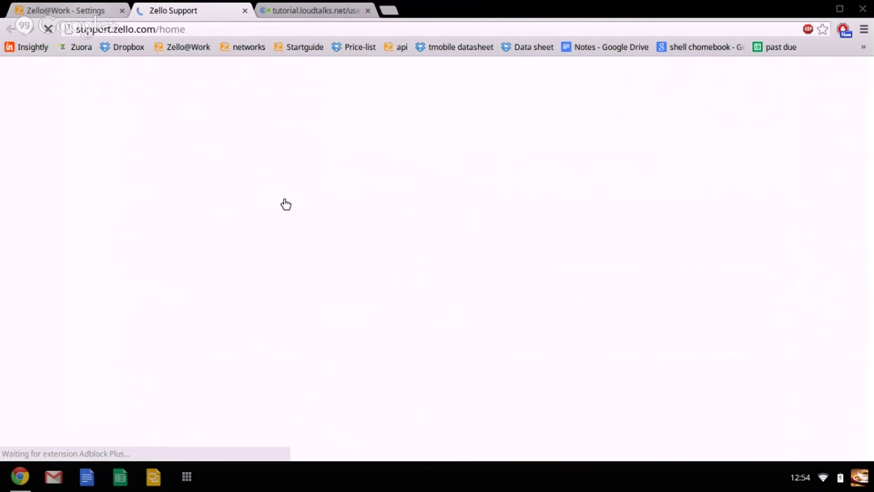
{"action": "key", "text": "ctrl+shift+Tab"}
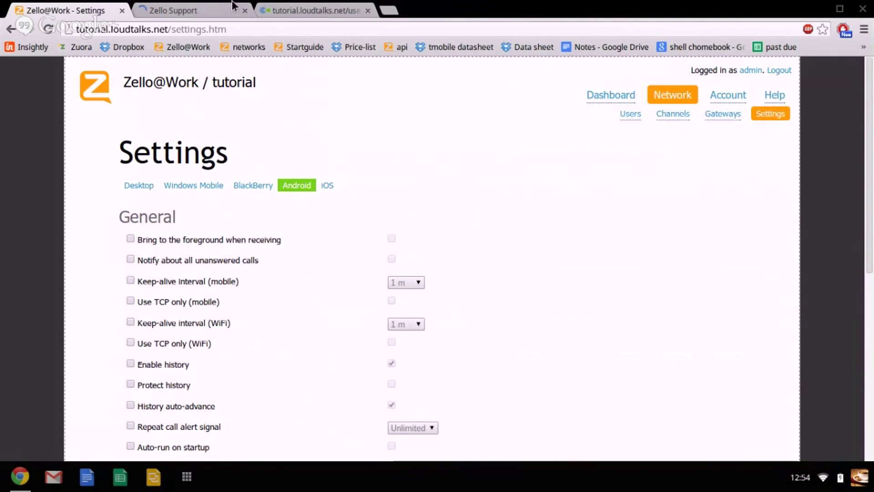
{"action": "left_click", "coordinate": [232, 1]}
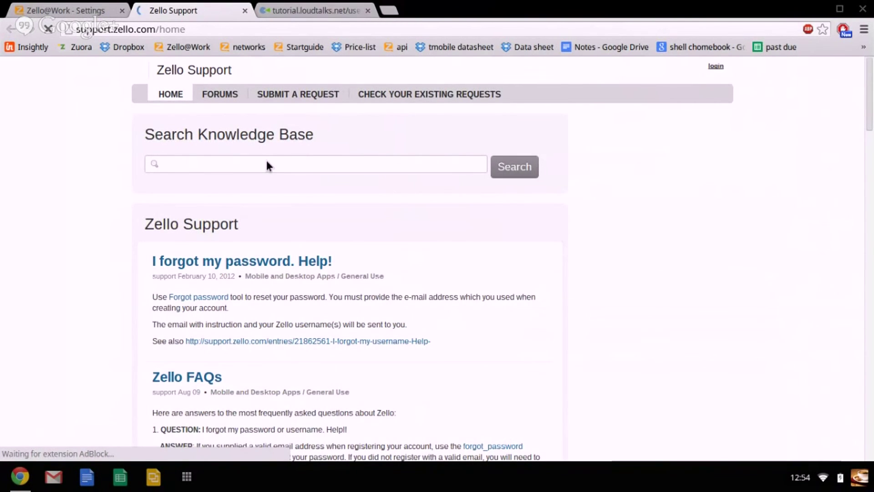
Search the knowledge base for 'bluetooth devices'.
{"action": "left_click", "coordinate": [267, 165]}
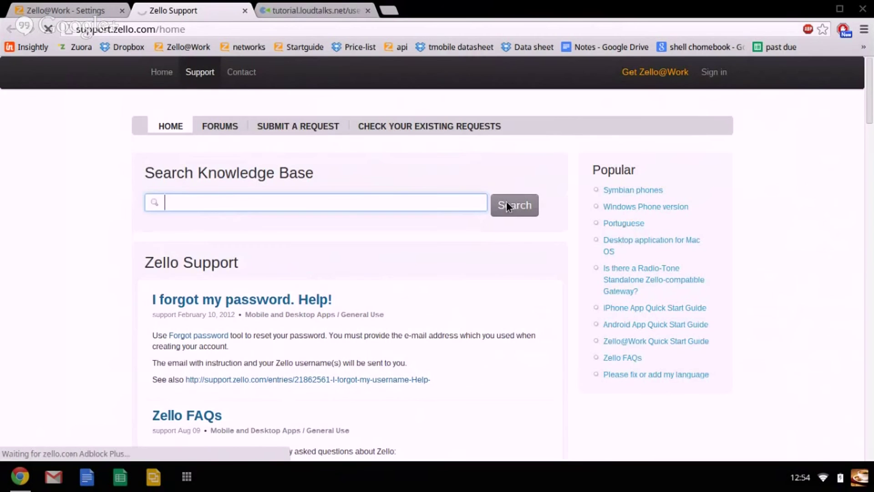
{"action": "type", "text": "bluetooth devices"}
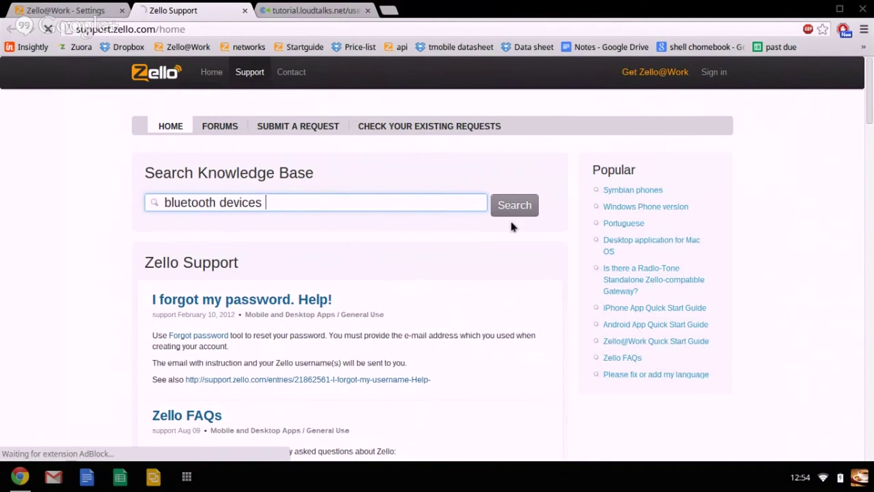
{"action": "key", "text": "Return"}
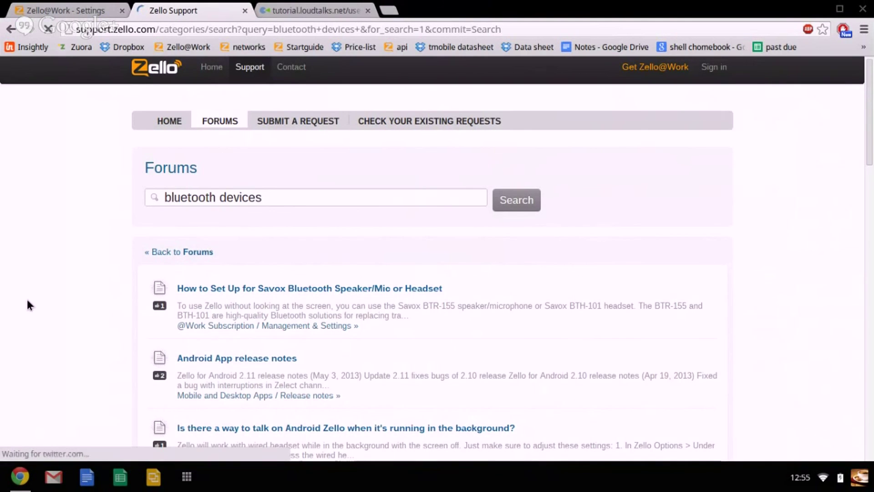
Scroll through the 'bluetooth devices' results to the Zello@Work Quick Start Guide entry.
{"action": "scroll", "coordinate": [32, 299], "scroll_direction": "down", "scroll_amount": 2}
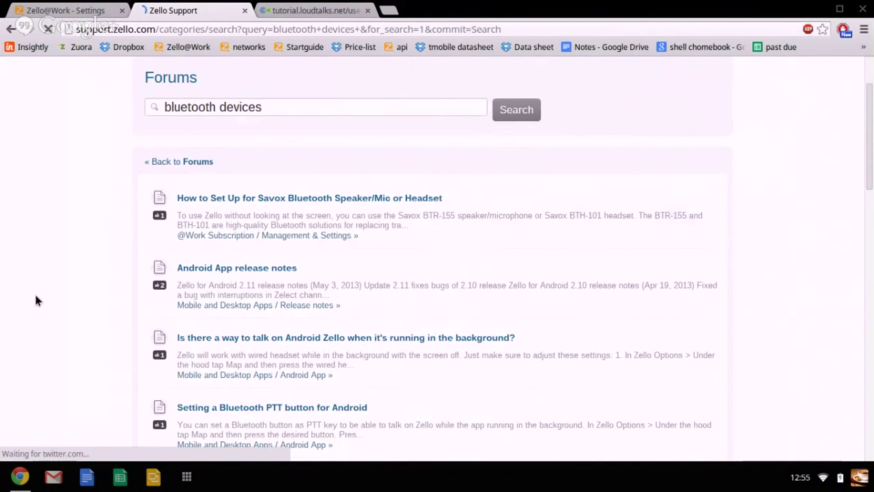
{"action": "scroll", "coordinate": [37, 300], "scroll_direction": "down", "scroll_amount": 8}
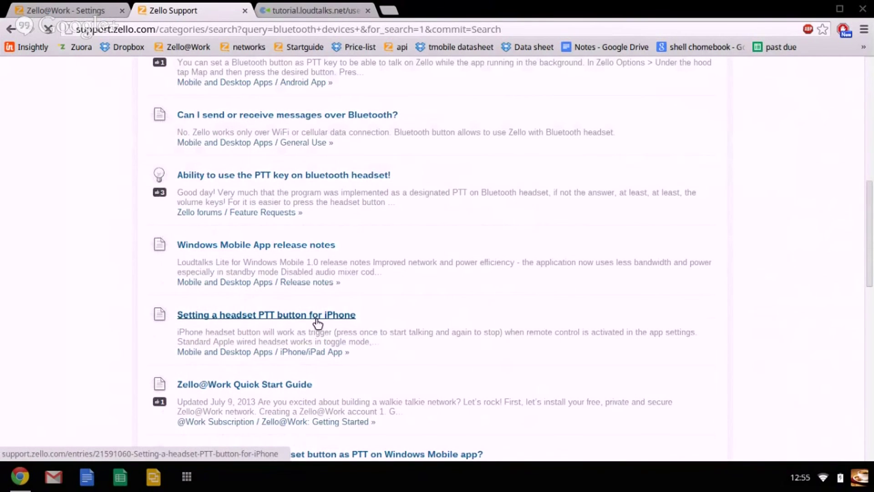
{"action": "scroll", "coordinate": [401, 197], "scroll_direction": "up", "scroll_amount": 1}
{"action": "scroll", "coordinate": [400, 196], "scroll_direction": "up", "scroll_amount": 3}
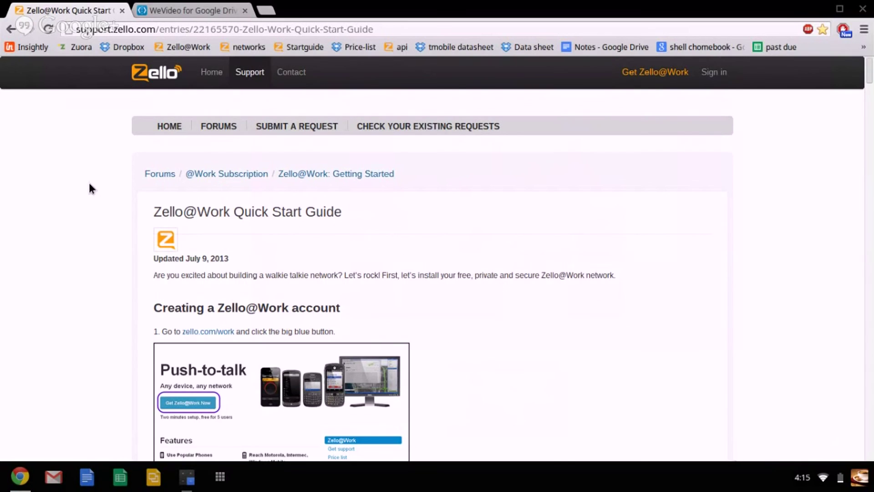
Scroll to 'Installing Zello client on other devices' and highlight the Windows ZelloSetup.exe address.
{"action": "scroll", "coordinate": [89, 188], "scroll_direction": "down", "scroll_amount": 2}
{"action": "scroll", "coordinate": [227, 111], "scroll_direction": "up", "scroll_amount": 1}
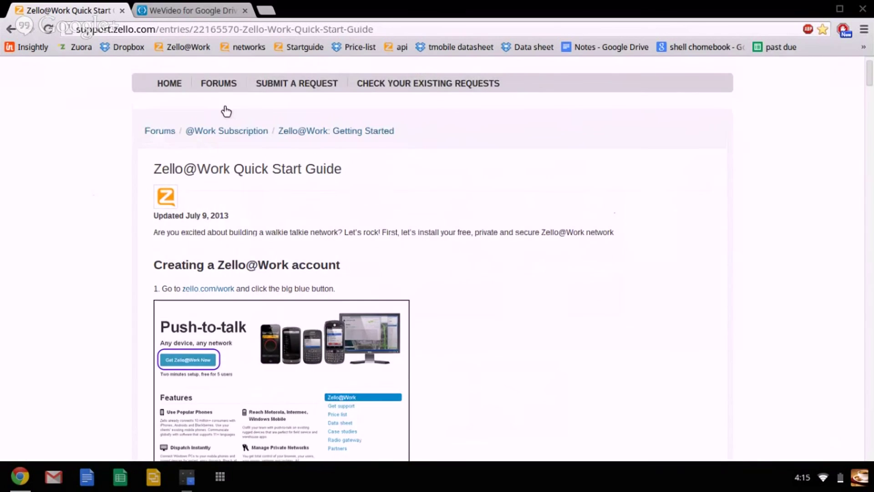
{"action": "scroll", "coordinate": [227, 111], "scroll_direction": "up", "scroll_amount": 1}
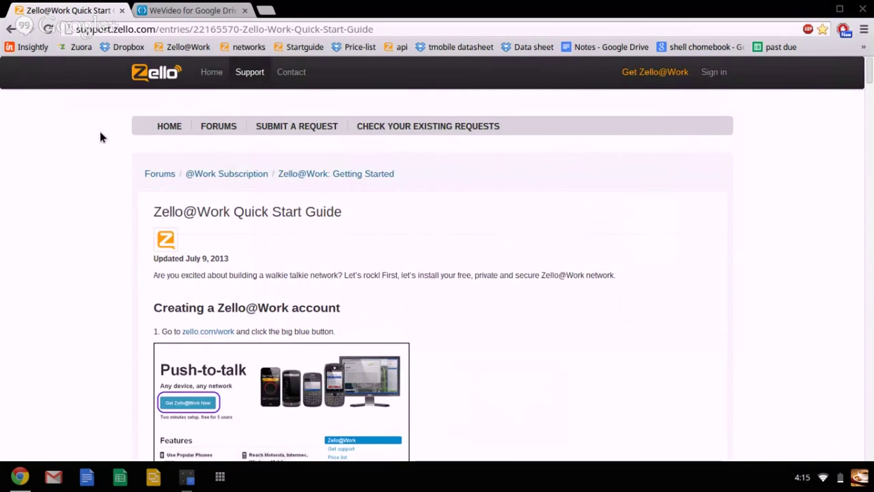
{"action": "scroll", "coordinate": [100, 133], "scroll_direction": "down", "scroll_amount": 1}
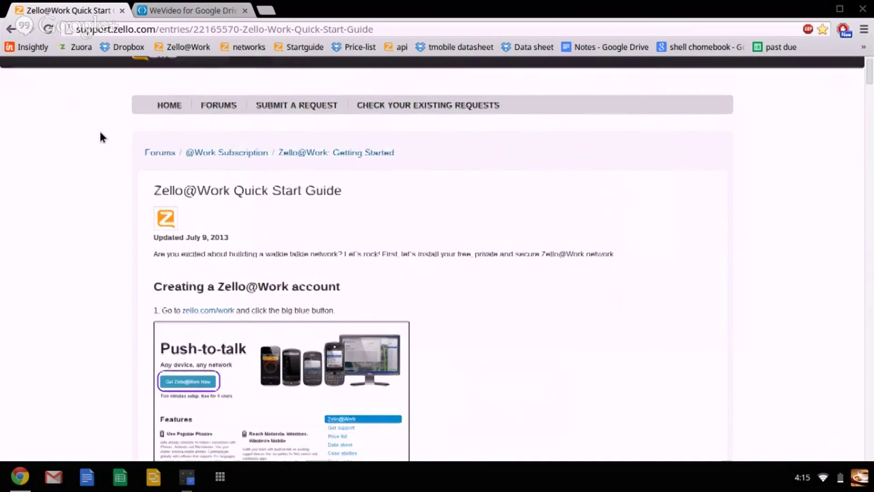
{"action": "scroll", "coordinate": [101, 137], "scroll_direction": "down", "scroll_amount": 3}
{"action": "scroll", "coordinate": [101, 137], "scroll_direction": "down", "scroll_amount": 3}
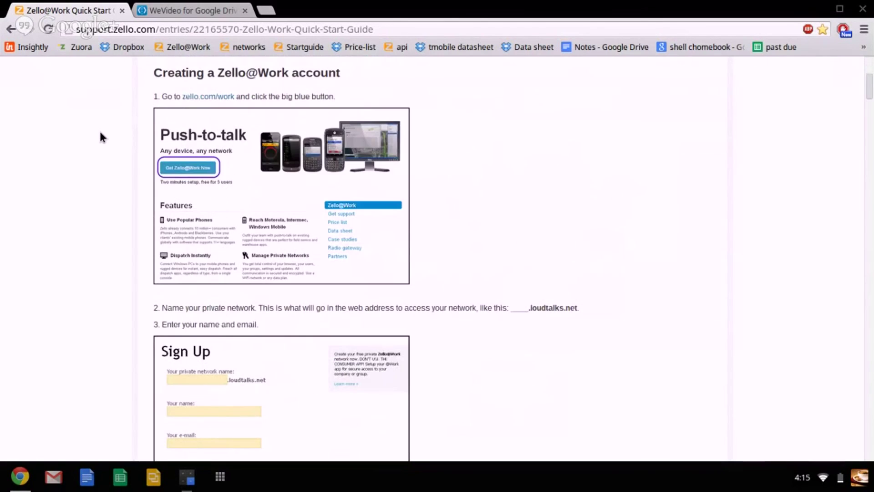
{"action": "scroll", "coordinate": [101, 138], "scroll_direction": "down", "scroll_amount": 5}
{"action": "scroll", "coordinate": [100, 138], "scroll_direction": "down", "scroll_amount": 6}
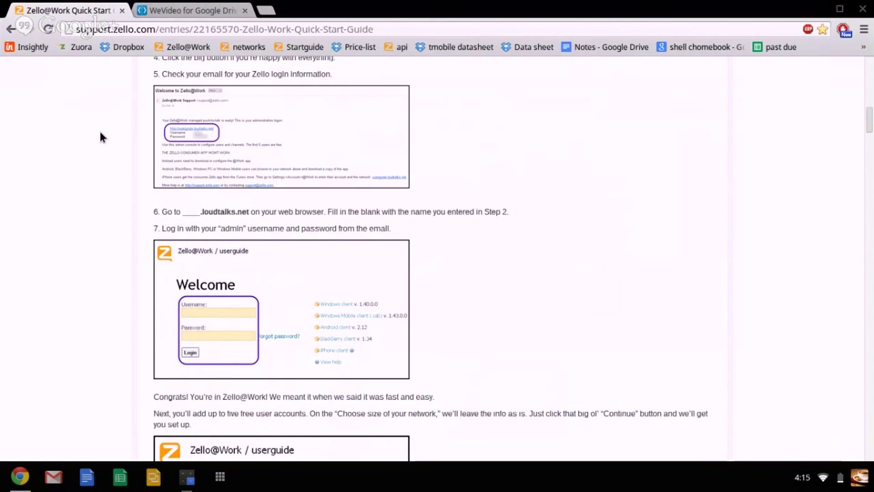
{"action": "scroll", "coordinate": [101, 137], "scroll_direction": "down", "scroll_amount": 20}
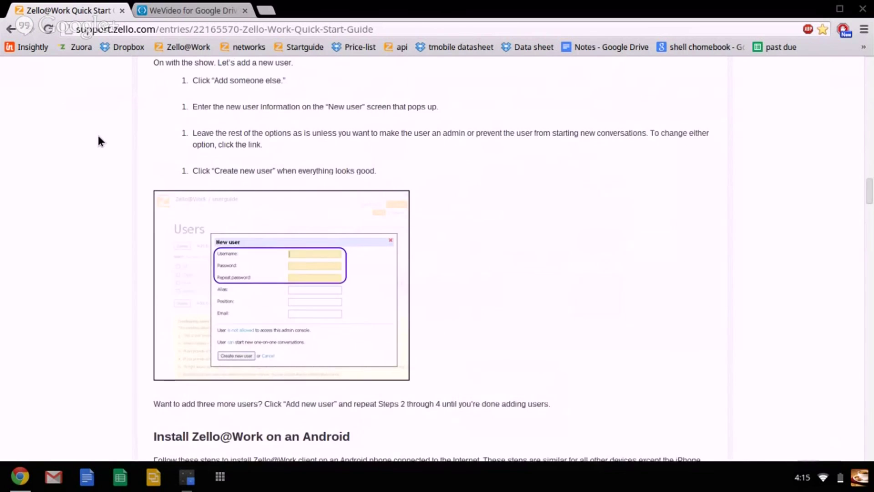
{"action": "scroll", "coordinate": [99, 137], "scroll_direction": "down", "scroll_amount": 15}
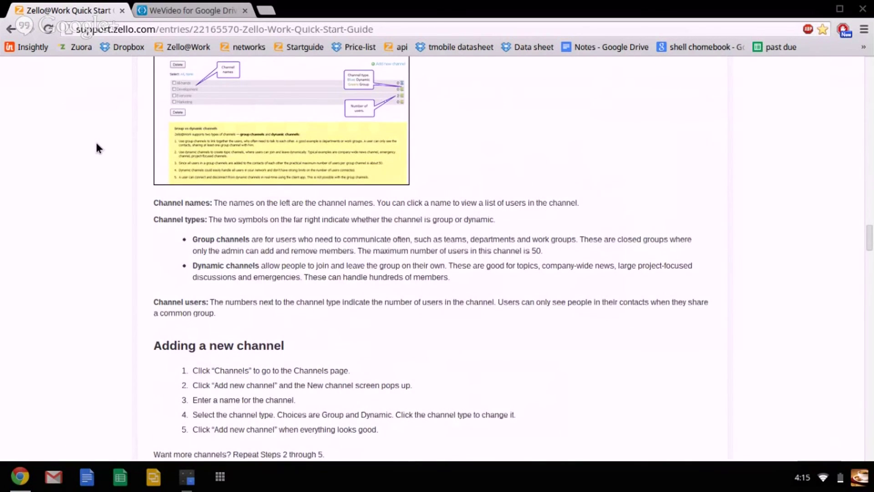
{"action": "scroll", "coordinate": [96, 148], "scroll_direction": "down", "scroll_amount": 10}
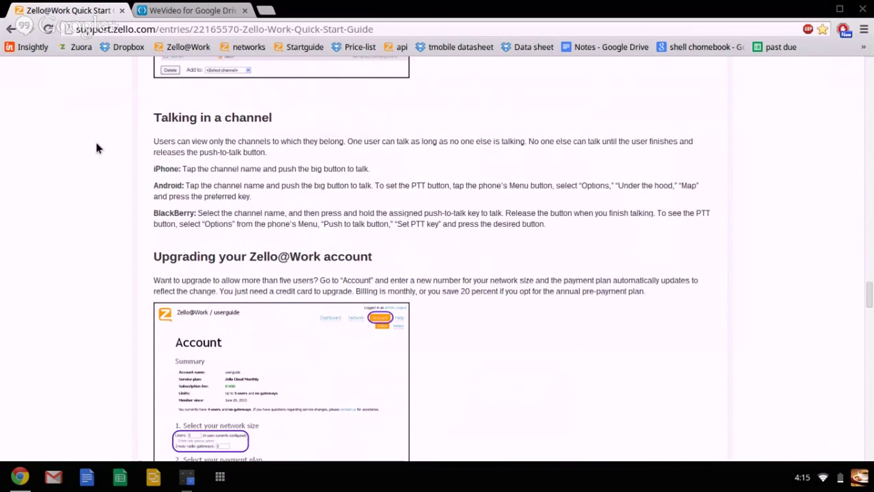
{"action": "scroll", "coordinate": [96, 159], "scroll_direction": "down", "scroll_amount": 12}
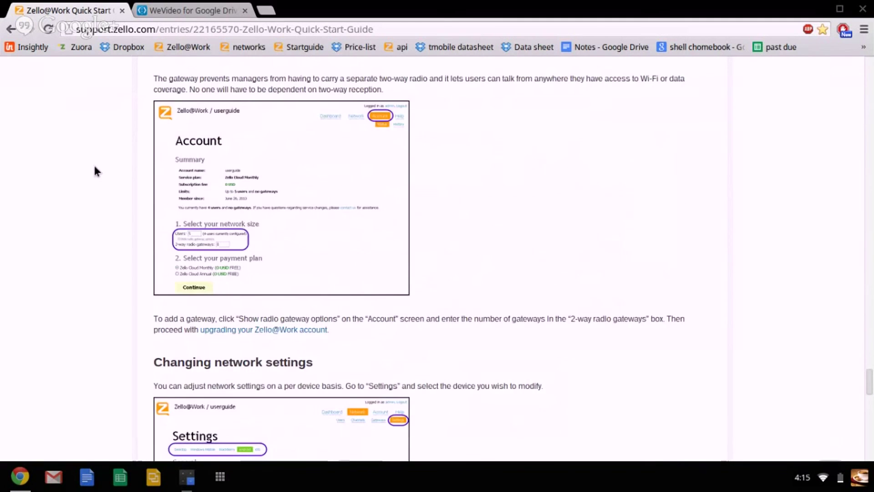
{"action": "scroll", "coordinate": [95, 167], "scroll_direction": "down", "scroll_amount": 4}
{"action": "scroll", "coordinate": [96, 171], "scroll_direction": "down", "scroll_amount": 2}
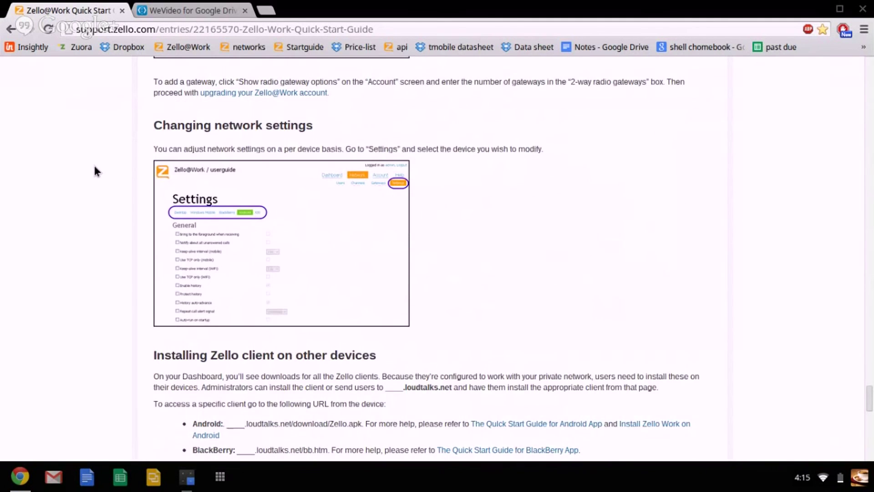
{"action": "scroll", "coordinate": [95, 167], "scroll_direction": "down", "scroll_amount": 8}
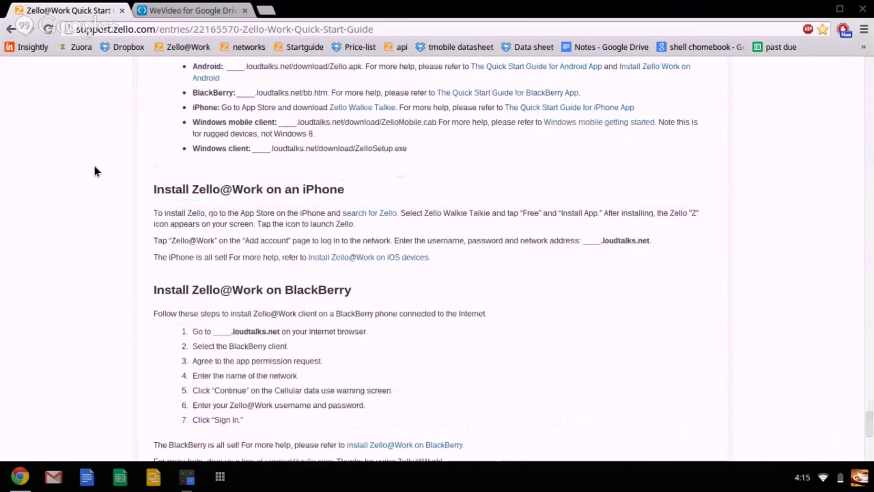
{"action": "scroll", "coordinate": [94, 166], "scroll_direction": "up", "scroll_amount": 3}
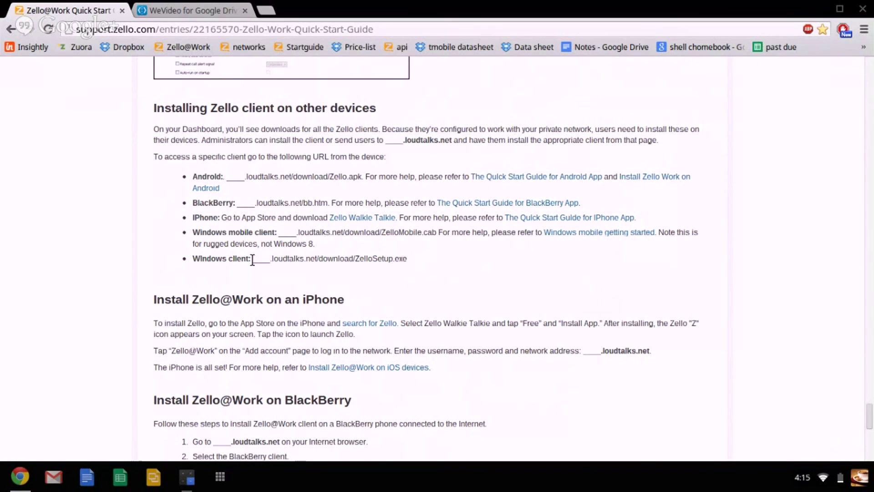
{"action": "left_click_drag", "start_coordinate": [252, 259], "coordinate": [409, 260]}
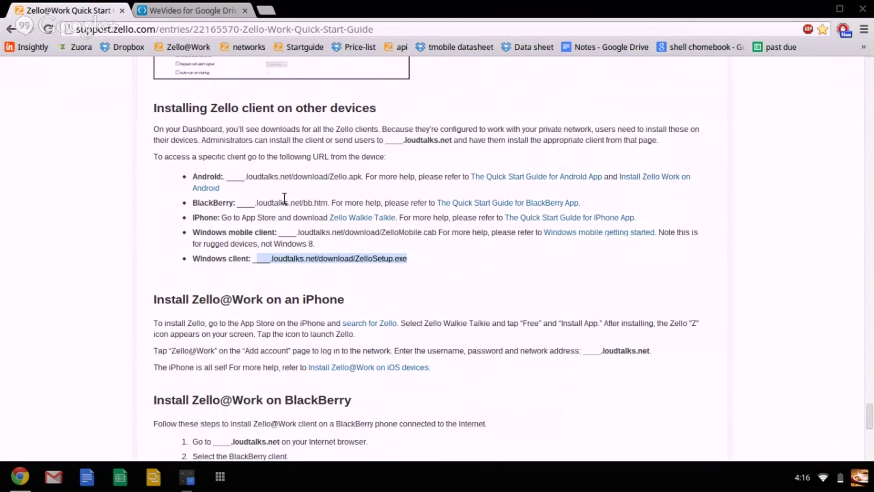
{"action": "left_click", "coordinate": [315, 202]}
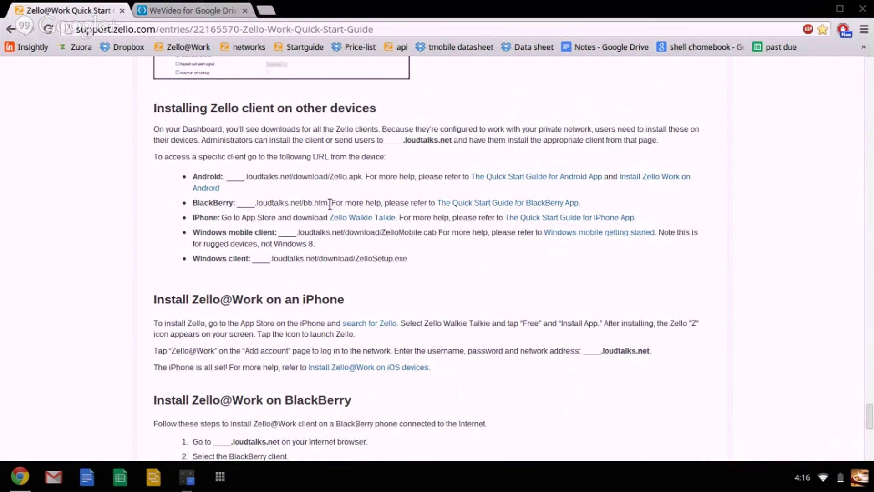
{"action": "scroll", "coordinate": [319, 218], "scroll_direction": "down", "scroll_amount": 1}
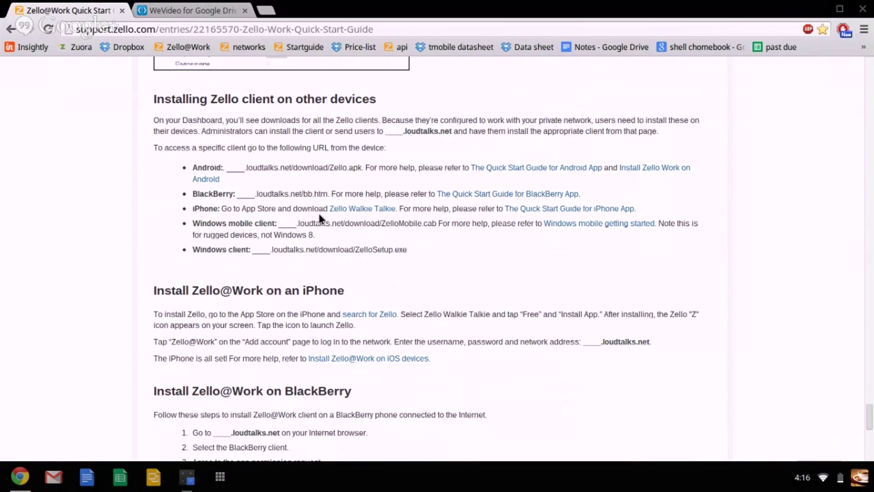
{"action": "scroll", "coordinate": [314, 237], "scroll_direction": "down", "scroll_amount": 3}
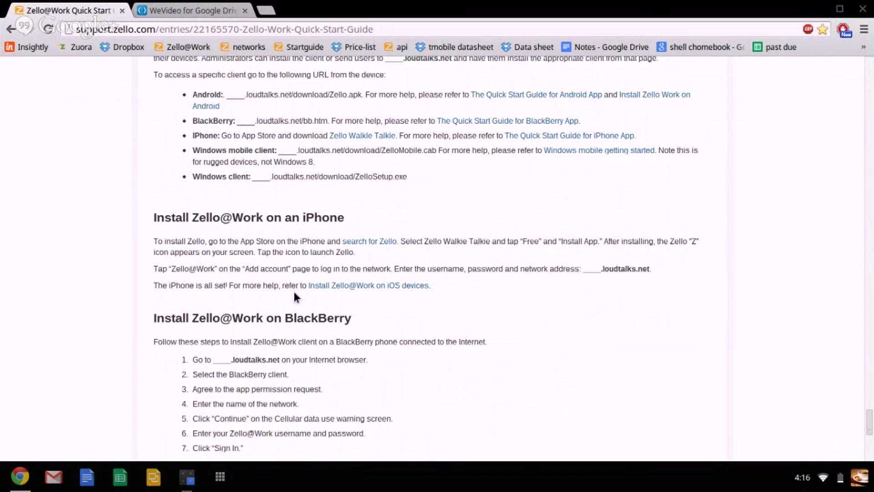
{"action": "scroll", "coordinate": [279, 342], "scroll_direction": "down", "scroll_amount": 2}
{"action": "scroll", "coordinate": [275, 342], "scroll_direction": "up", "scroll_amount": 1}
{"action": "scroll", "coordinate": [274, 341], "scroll_direction": "up", "scroll_amount": 4}
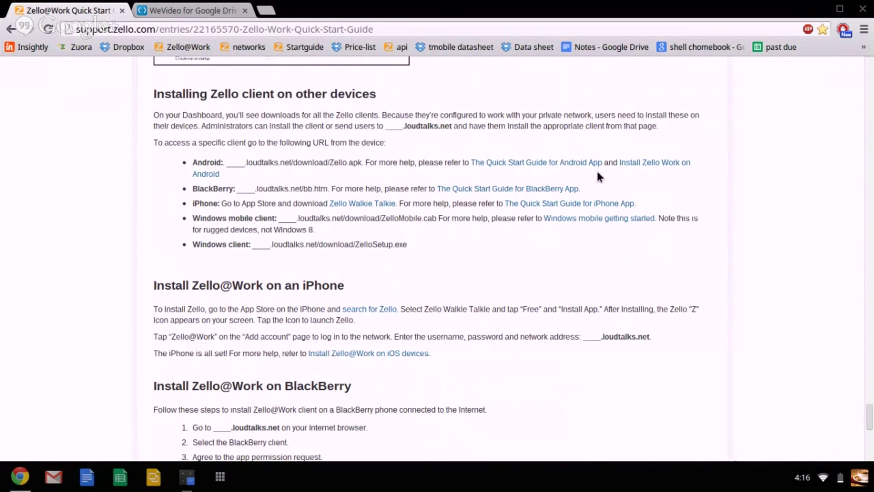
Open 'Install Zello Work on Android' from the Android line and scroll its setup methods.
{"action": "left_click", "coordinate": [627, 163]}
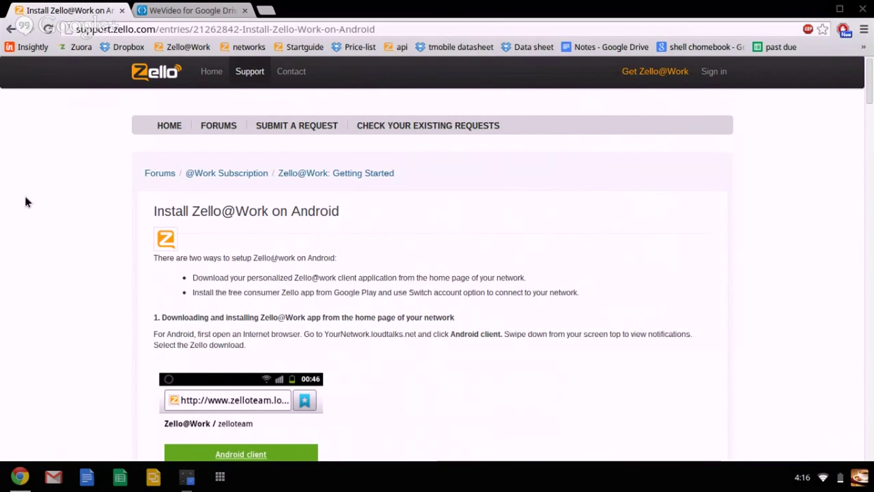
{"action": "scroll", "coordinate": [26, 200], "scroll_direction": "down", "scroll_amount": 2}
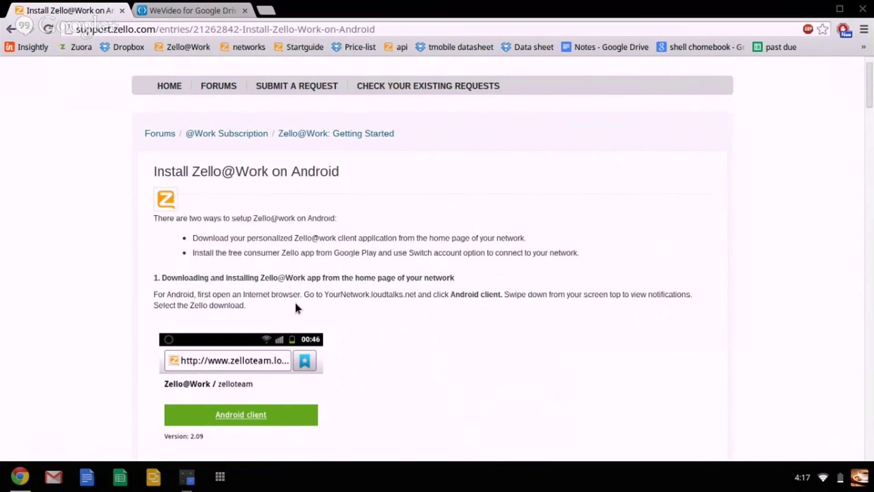
{"action": "scroll", "coordinate": [335, 145], "scroll_direction": "down", "scroll_amount": 3}
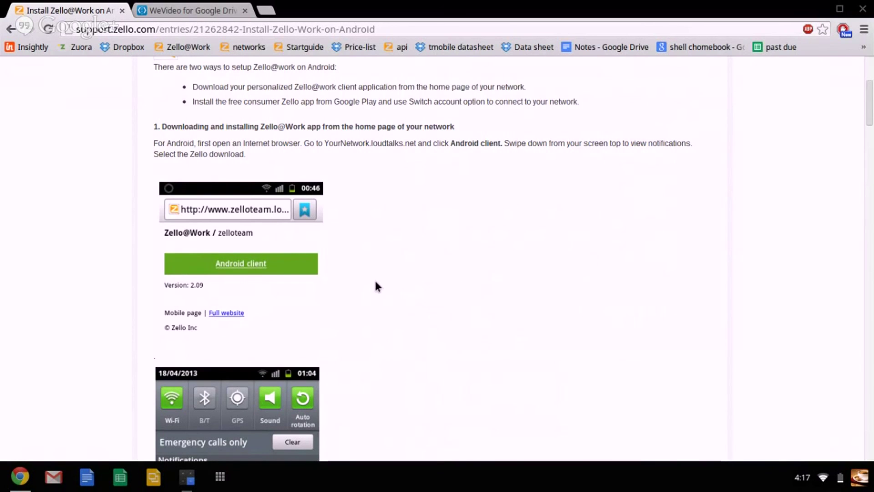
{"action": "scroll", "coordinate": [376, 286], "scroll_direction": "down", "scroll_amount": 3}
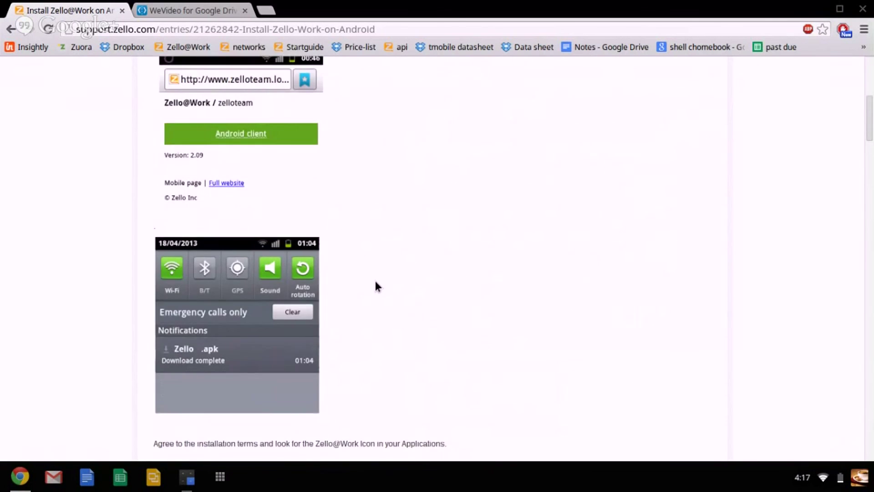
{"action": "scroll", "coordinate": [376, 286], "scroll_direction": "down", "scroll_amount": 10}
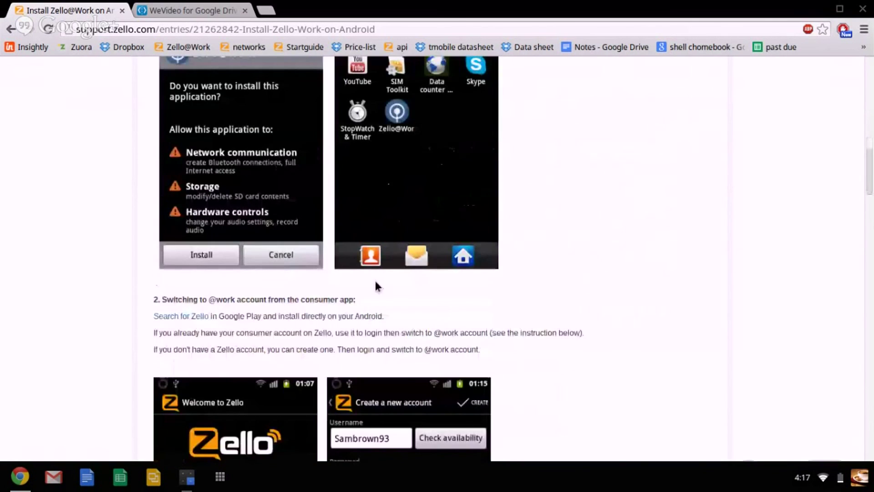
{"action": "scroll", "coordinate": [507, 257], "scroll_direction": "down", "scroll_amount": 1}
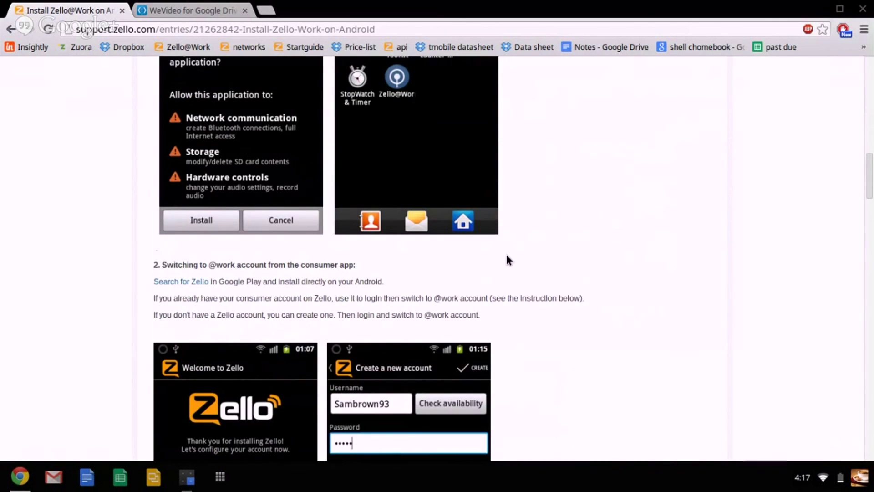
{"action": "scroll", "coordinate": [507, 260], "scroll_direction": "down", "scroll_amount": 4}
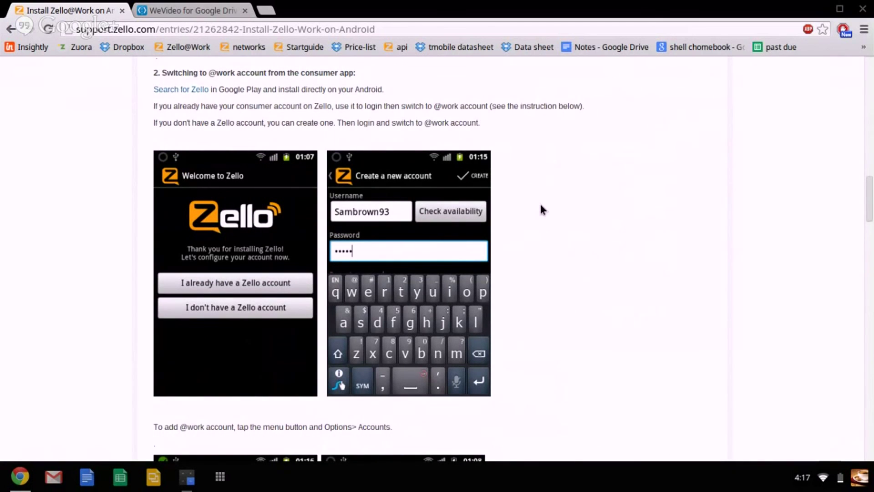
{"action": "scroll", "coordinate": [540, 201], "scroll_direction": "up", "scroll_amount": 6}
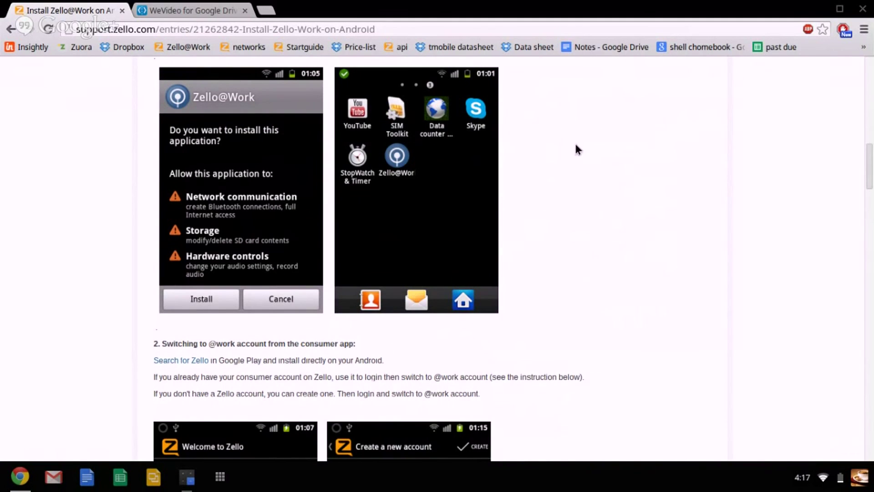
{"action": "scroll", "coordinate": [576, 145], "scroll_direction": "down", "scroll_amount": 3}
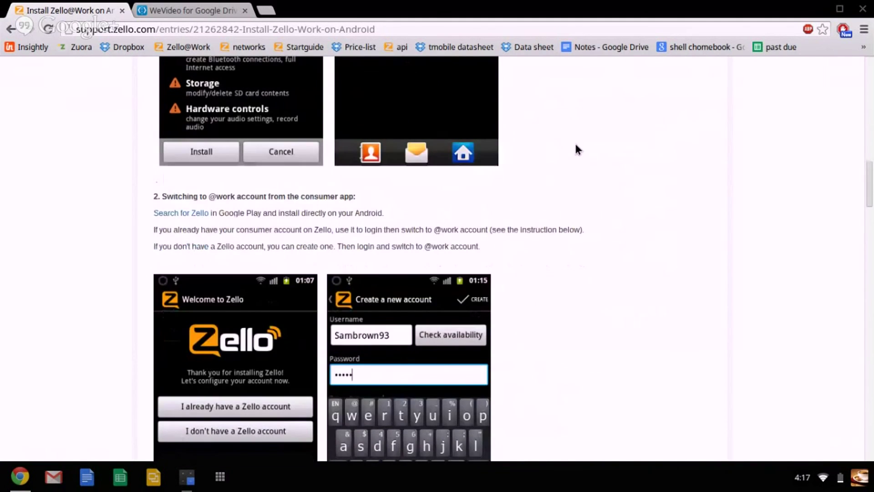
{"action": "scroll", "coordinate": [577, 149], "scroll_direction": "down", "scroll_amount": 2}
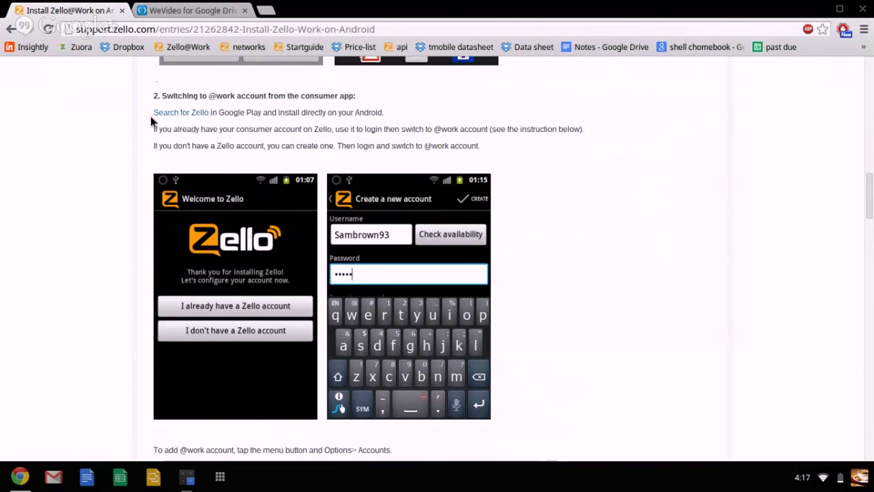
{"action": "scroll", "coordinate": [110, 166], "scroll_direction": "down", "scroll_amount": 2}
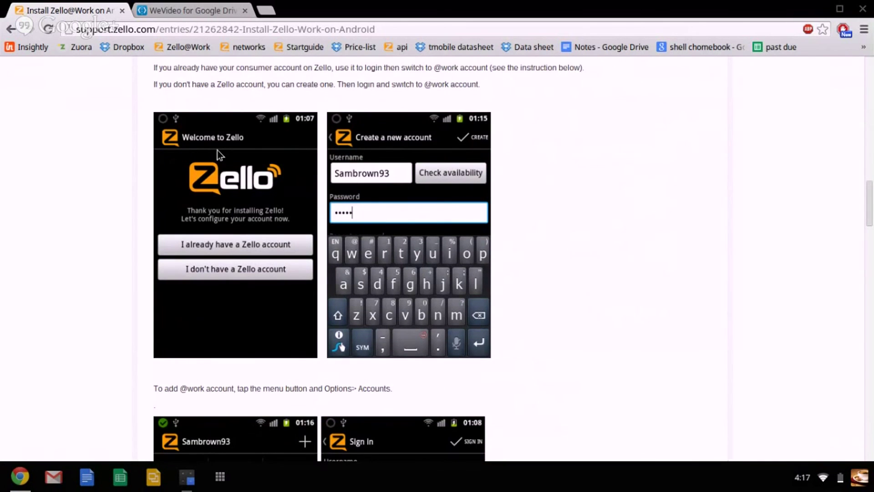
{"action": "scroll", "coordinate": [217, 149], "scroll_direction": "down", "scroll_amount": 1}
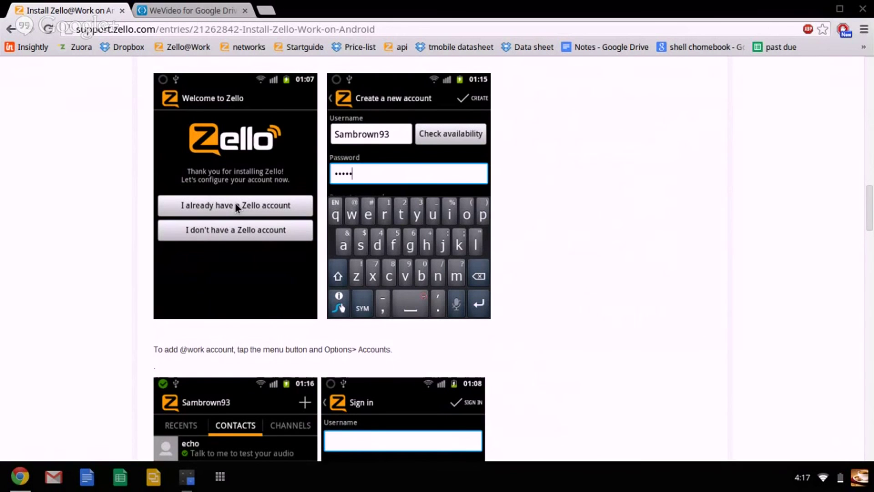
Scroll down through the Add account screenshots in the Android install article.
{"action": "scroll", "coordinate": [273, 207], "scroll_direction": "down", "scroll_amount": 7}
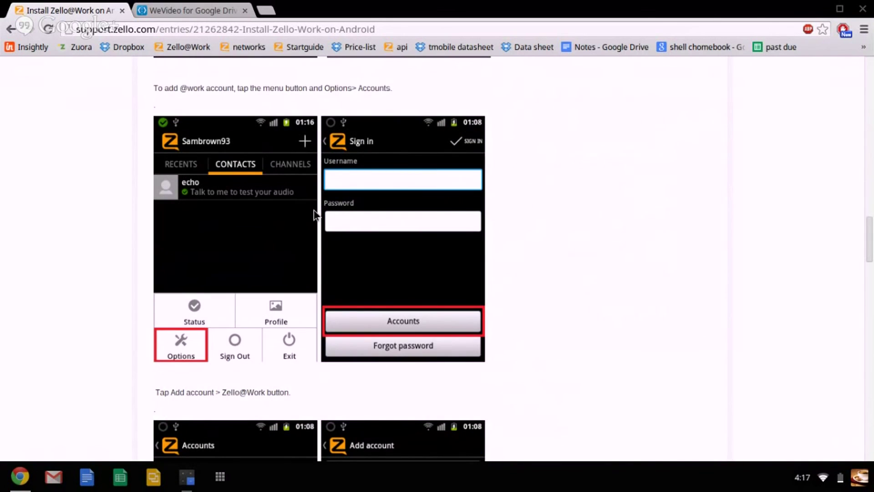
{"action": "scroll", "coordinate": [303, 217], "scroll_direction": "down", "scroll_amount": 1}
{"action": "scroll", "coordinate": [293, 225], "scroll_direction": "up", "scroll_amount": 6}
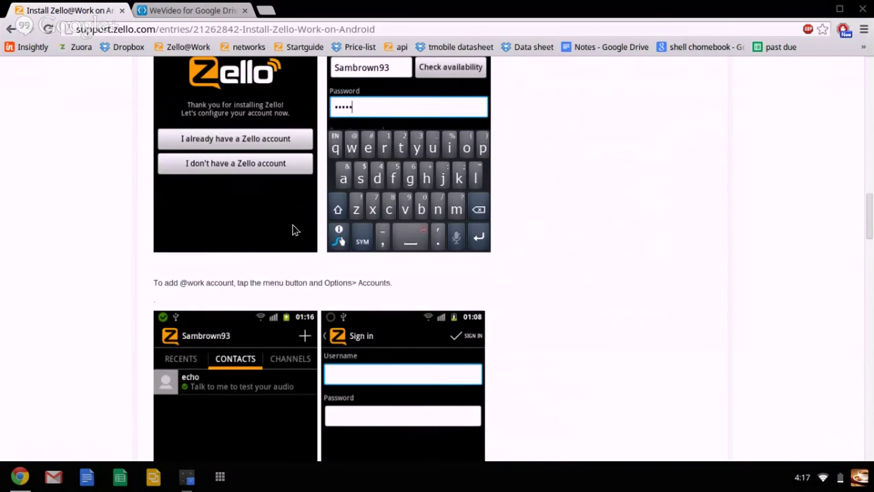
{"action": "scroll", "coordinate": [324, 192], "scroll_direction": "up", "scroll_amount": 1}
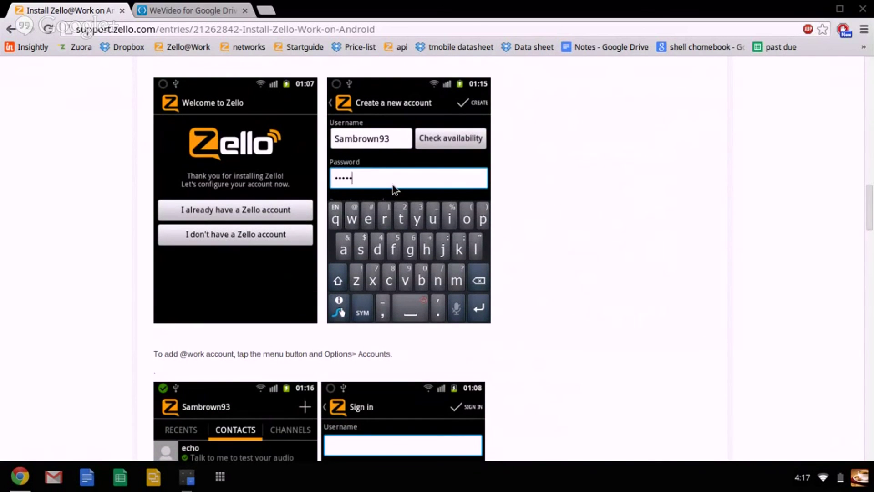
{"action": "scroll", "coordinate": [393, 188], "scroll_direction": "up", "scroll_amount": 1}
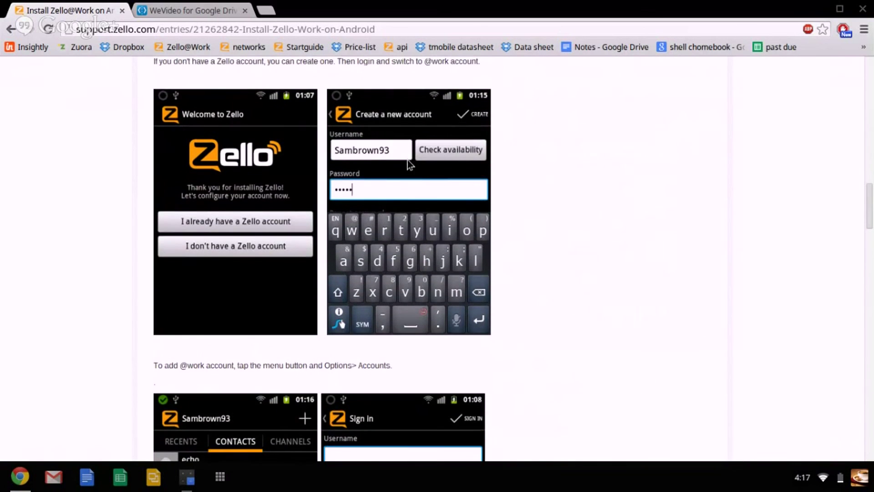
{"action": "scroll", "coordinate": [408, 162], "scroll_direction": "down", "scroll_amount": 1}
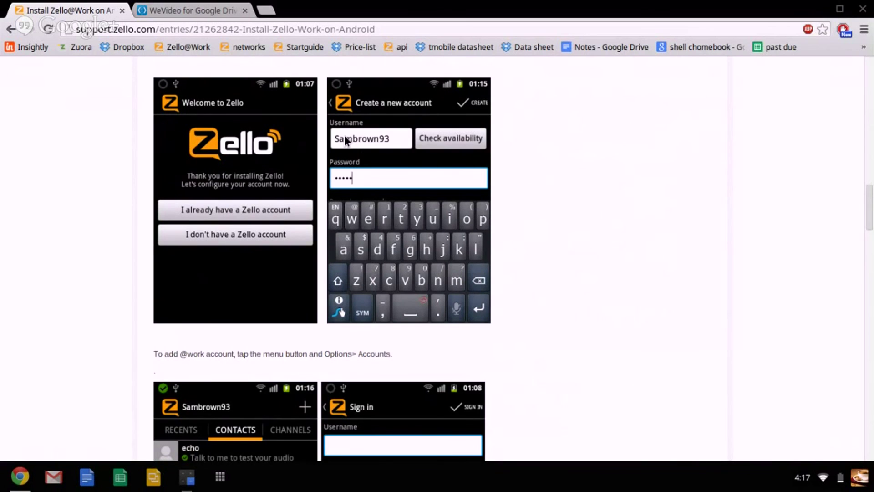
{"action": "scroll", "coordinate": [363, 157], "scroll_direction": "down", "scroll_amount": 1}
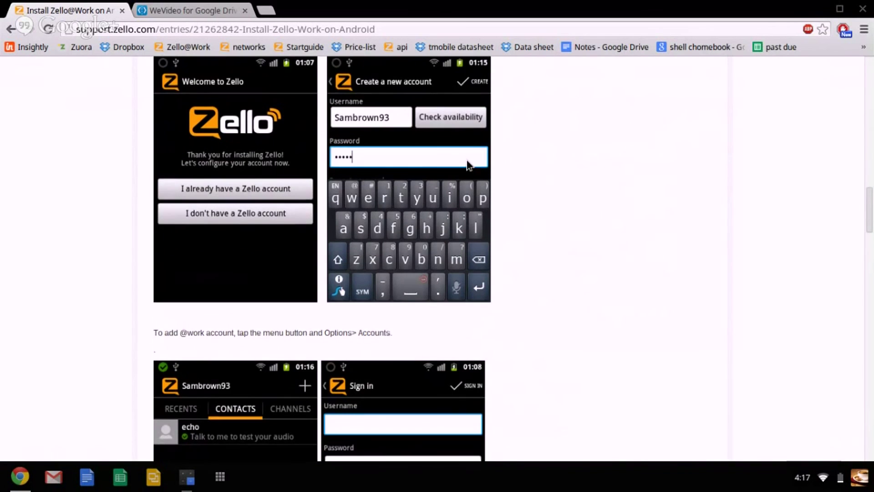
{"action": "scroll", "coordinate": [372, 171], "scroll_direction": "down", "scroll_amount": 2}
{"action": "scroll", "coordinate": [373, 171], "scroll_direction": "down", "scroll_amount": 5}
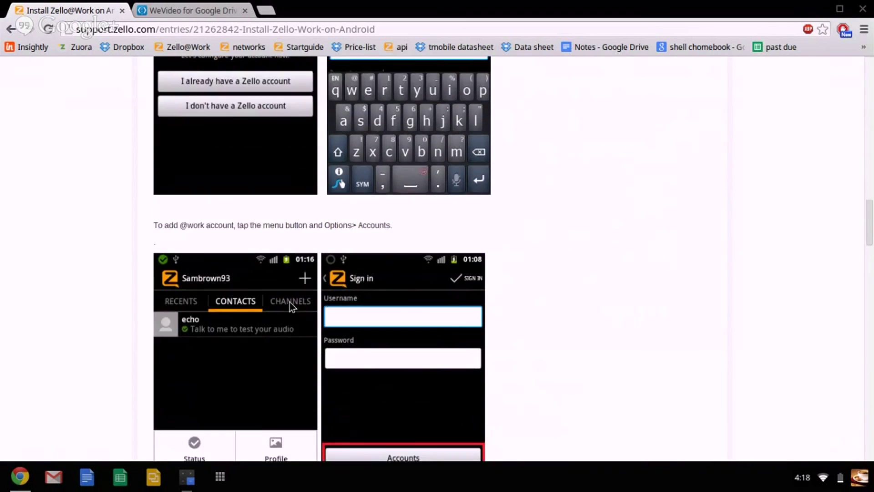
{"action": "scroll", "coordinate": [290, 302], "scroll_direction": "down", "scroll_amount": 1}
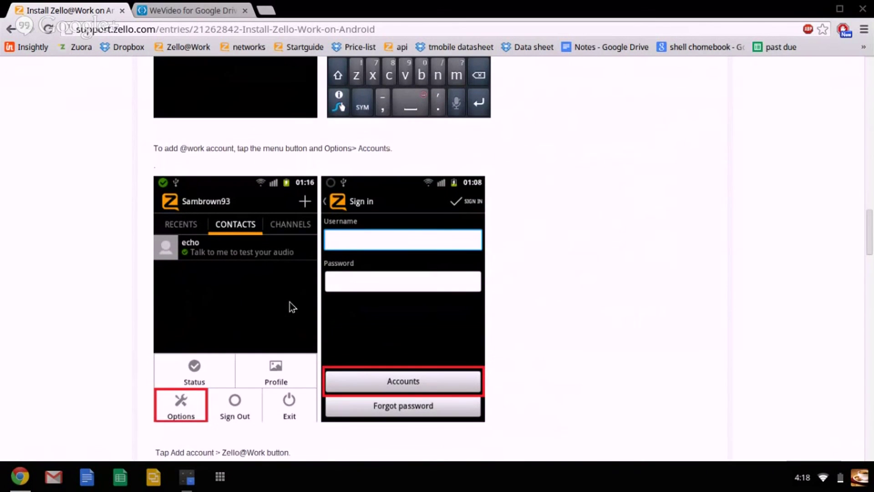
{"action": "scroll", "coordinate": [351, 359], "scroll_direction": "down", "scroll_amount": 2}
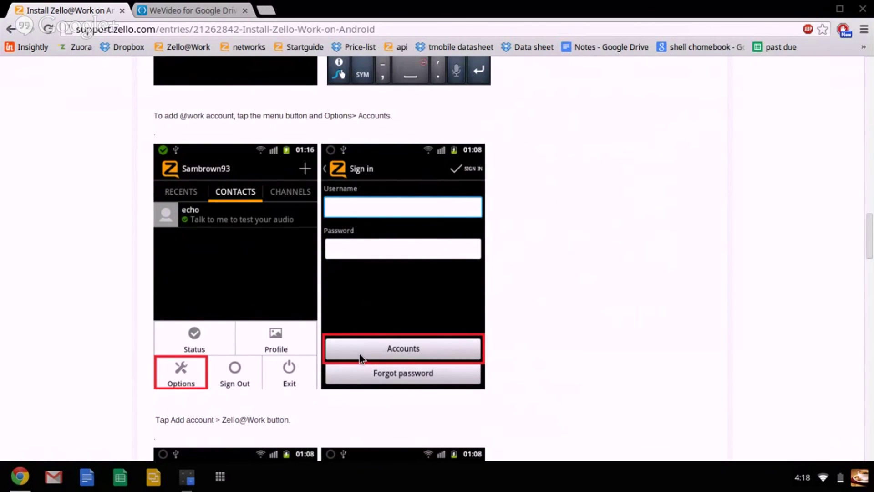
{"action": "scroll", "coordinate": [361, 358], "scroll_direction": "down", "scroll_amount": 10}
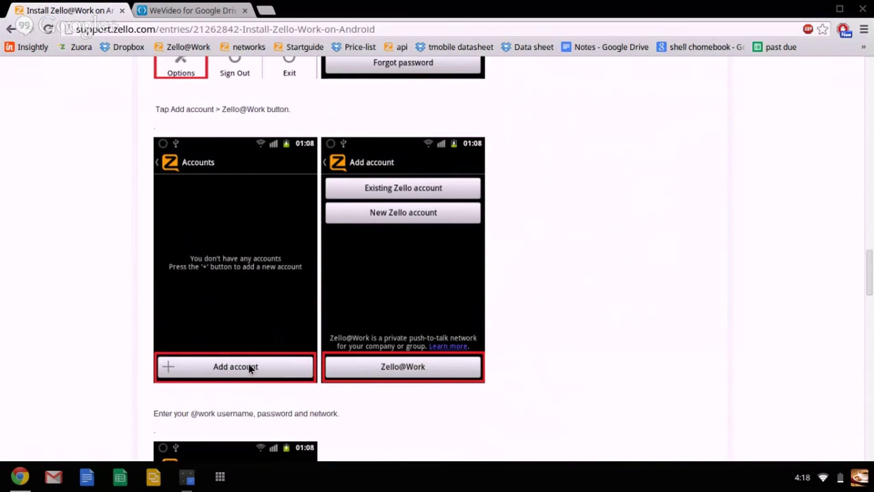
{"action": "scroll", "coordinate": [370, 382], "scroll_direction": "down", "scroll_amount": 3}
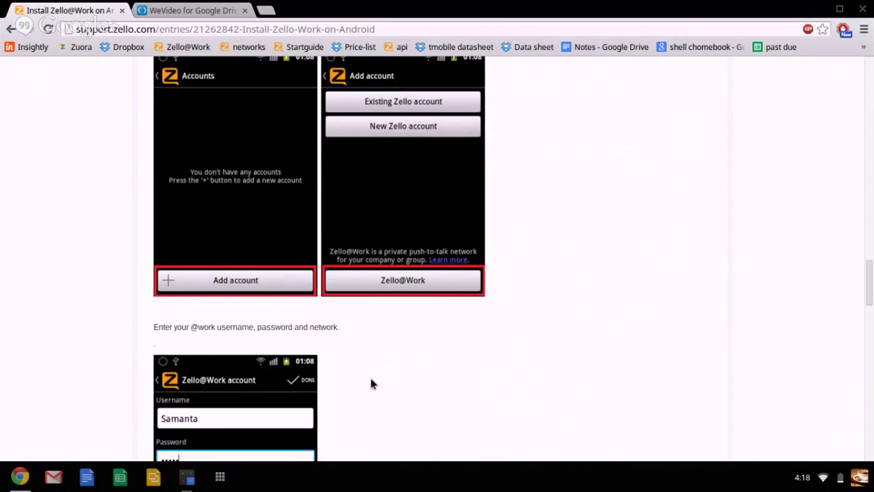
{"action": "scroll", "coordinate": [371, 384], "scroll_direction": "down", "scroll_amount": 3}
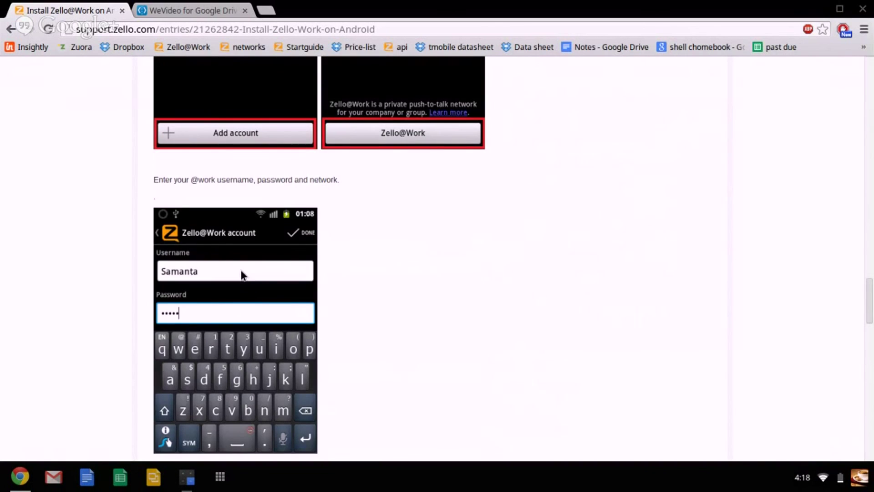
{"action": "scroll", "coordinate": [241, 273], "scroll_direction": "down", "scroll_amount": 9}
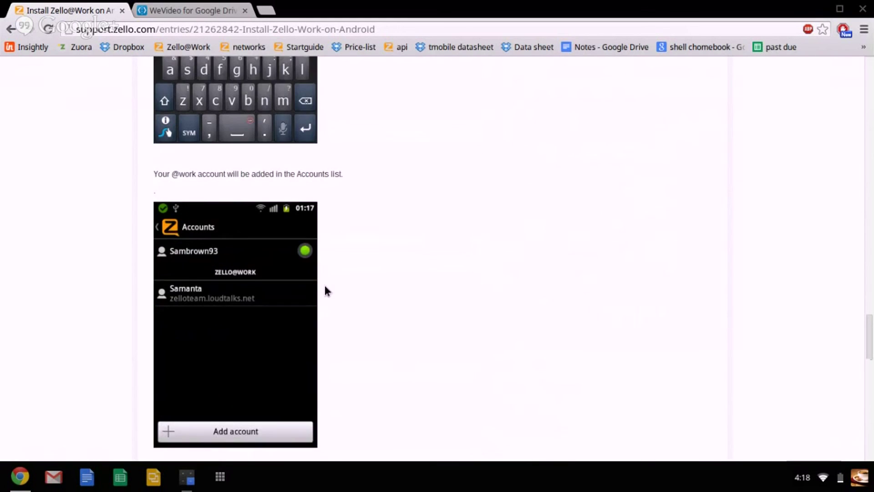
{"action": "scroll", "coordinate": [377, 285], "scroll_direction": "up", "scroll_amount": 5}
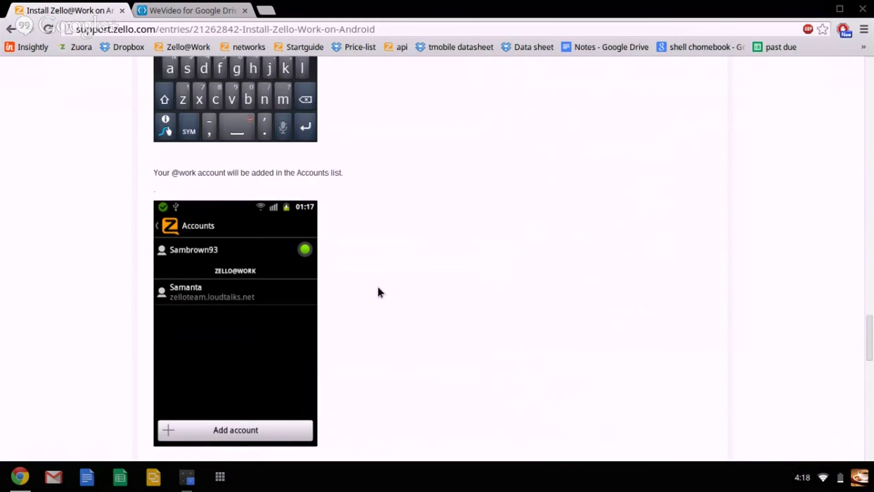
{"action": "scroll", "coordinate": [380, 291], "scroll_direction": "up", "scroll_amount": 3}
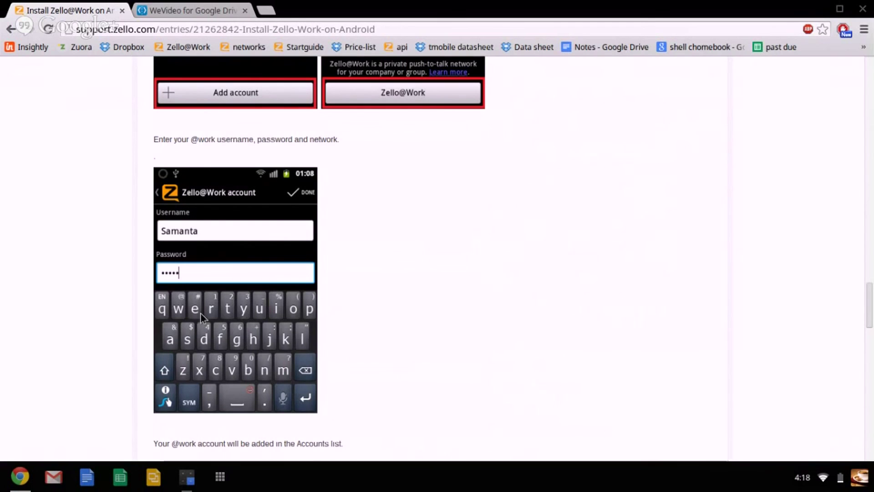
{"action": "scroll", "coordinate": [455, 332], "scroll_direction": "up", "scroll_amount": 1}
{"action": "scroll", "coordinate": [455, 332], "scroll_direction": "up", "scroll_amount": 15}
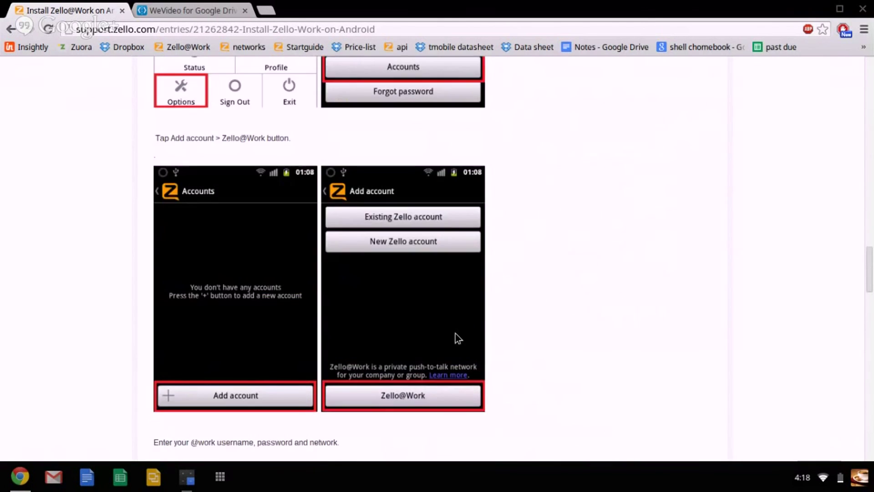
{"action": "scroll", "coordinate": [455, 333], "scroll_direction": "up", "scroll_amount": 3}
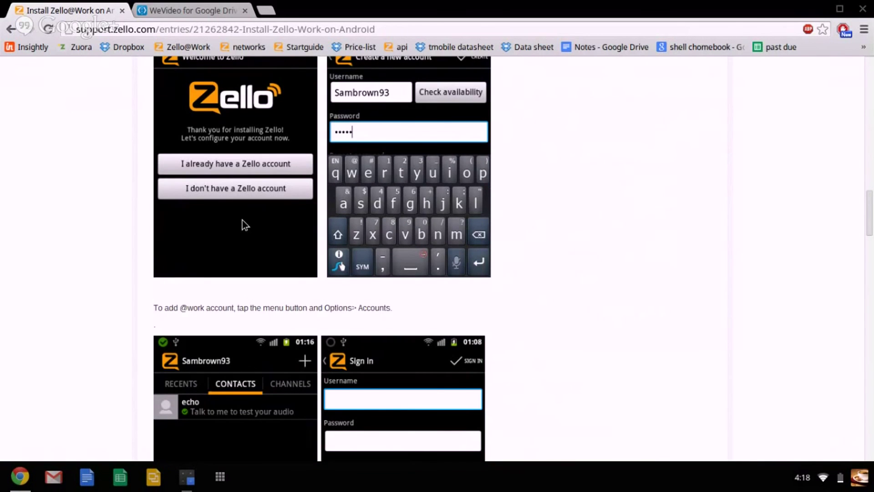
{"action": "scroll", "coordinate": [245, 225], "scroll_direction": "up", "scroll_amount": 1}
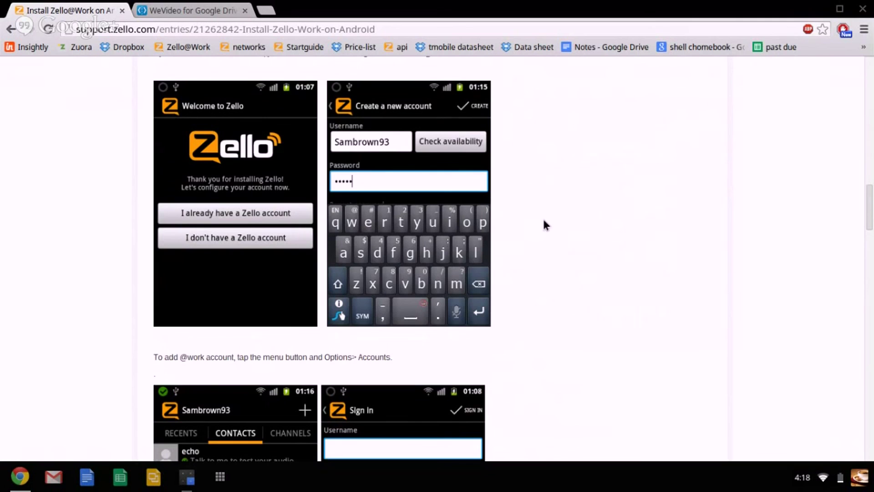
{"action": "scroll", "coordinate": [545, 224], "scroll_direction": "down", "scroll_amount": 1}
{"action": "scroll", "coordinate": [542, 219], "scroll_direction": "down", "scroll_amount": 10}
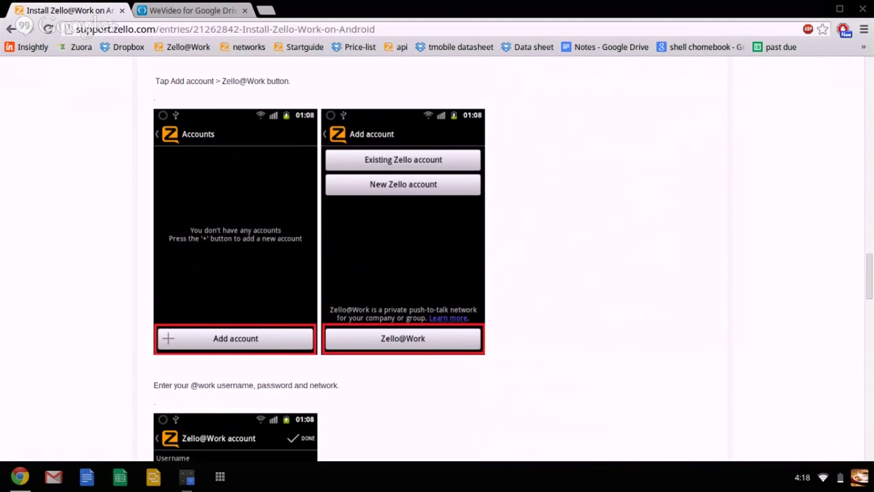
{"action": "scroll", "coordinate": [534, 366], "scroll_direction": "up", "scroll_amount": 4}
{"action": "scroll", "coordinate": [534, 364], "scroll_direction": "up", "scroll_amount": 15}
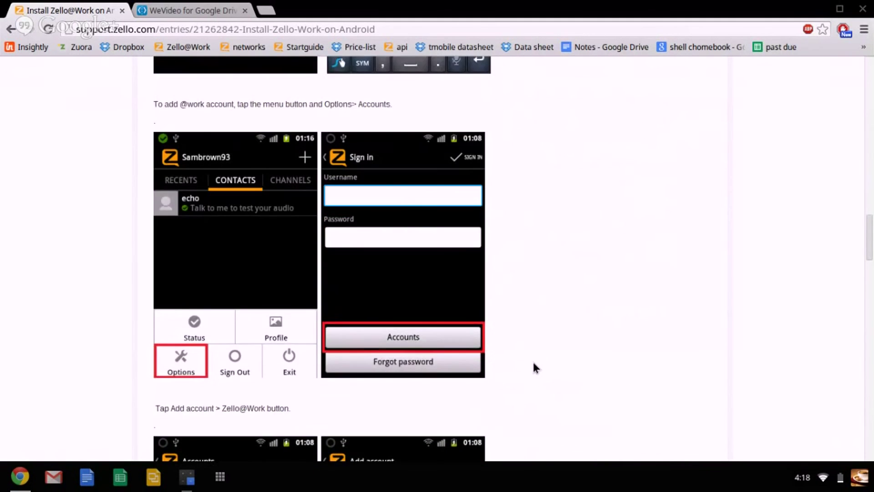